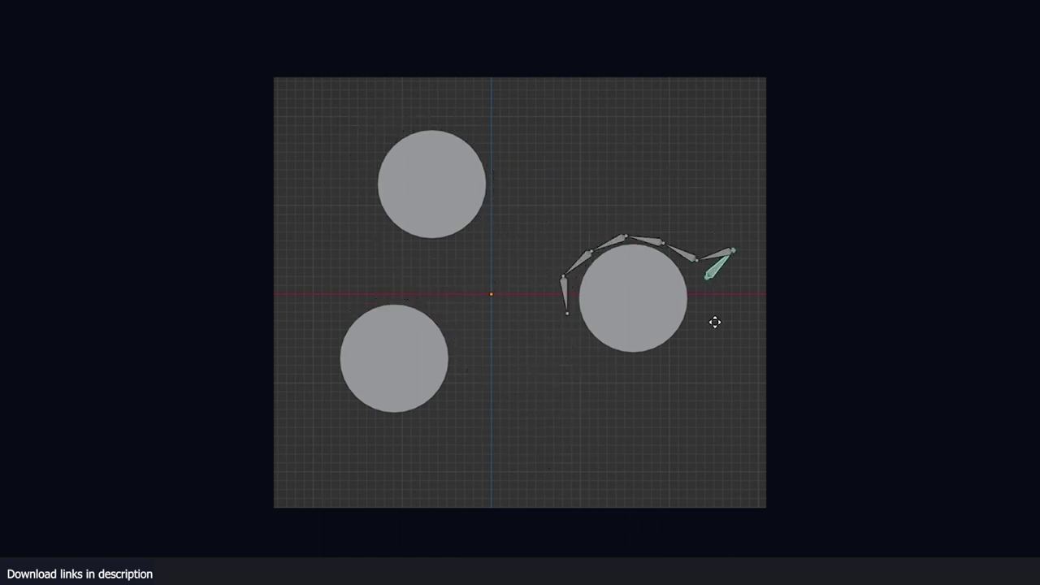
- Move the wiggle bone chain across the round objects to test its collisions
{"action": "left_click_drag", "start_coordinate": [715, 323], "coordinate": [520, 341]}
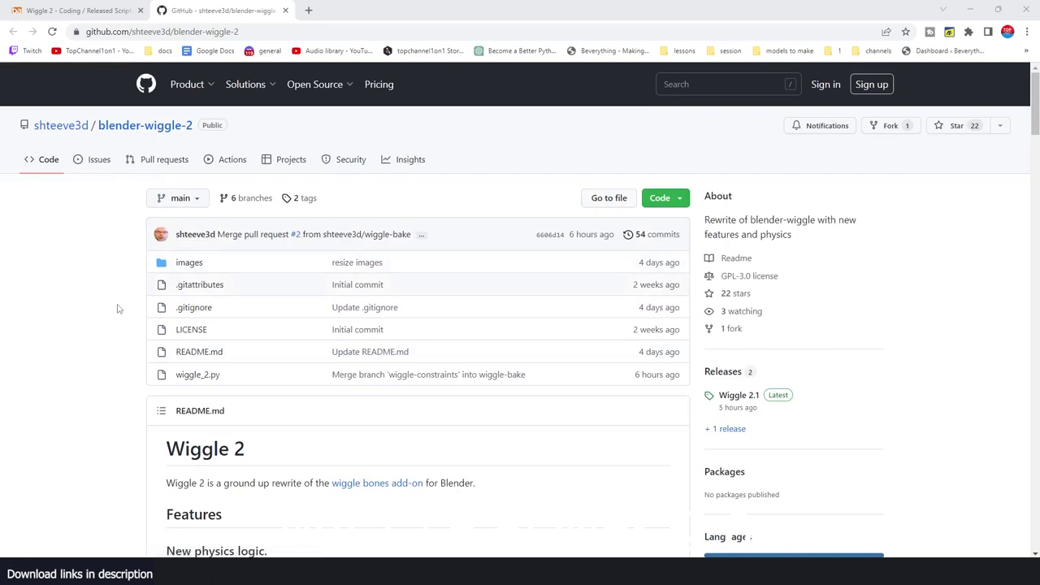
- Look through the Wiggle 2 add-on's GitHub readme and return to its release page
{"action": "scroll", "coordinate": [117, 307], "scroll_direction": "down", "scroll_amount": 2}
{"action": "scroll", "coordinate": [117, 307], "scroll_direction": "down", "scroll_amount": 3}
{"action": "left_click", "coordinate": [96, 11]}
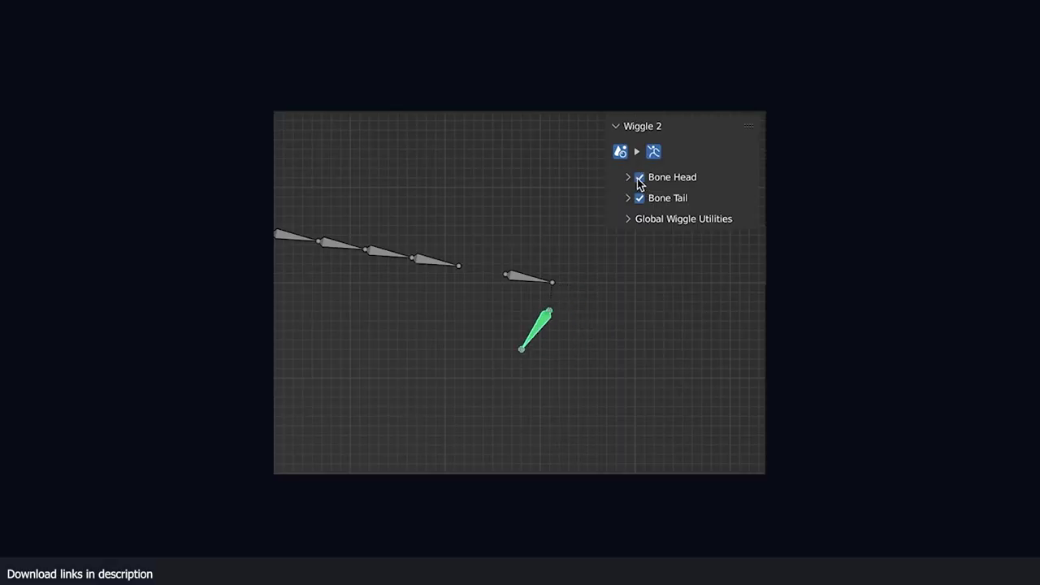
- Enable Bone Tail and Bone Head wiggle on the bones at the end of the chain
{"action": "left_click", "coordinate": [639, 198]}
{"action": "left_click", "coordinate": [639, 176]}
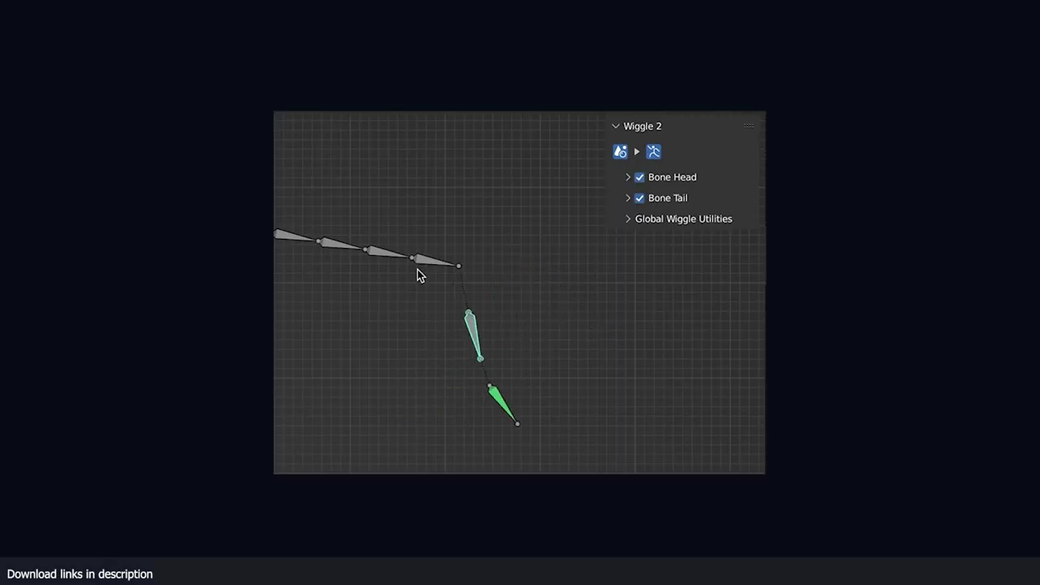
{"action": "left_click", "coordinate": [422, 264]}
{"action": "left_click", "coordinate": [637, 176]}
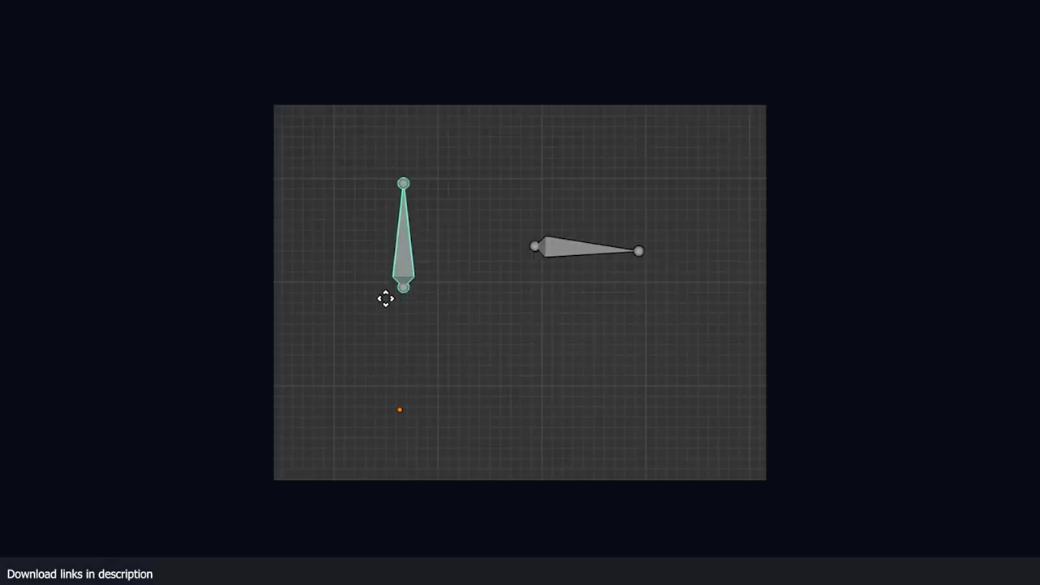
- Add a bone constraint linking the horizontal and vertical bones, and start moving the vertical bone to test it
{"action": "left_click", "coordinate": [387, 325]}
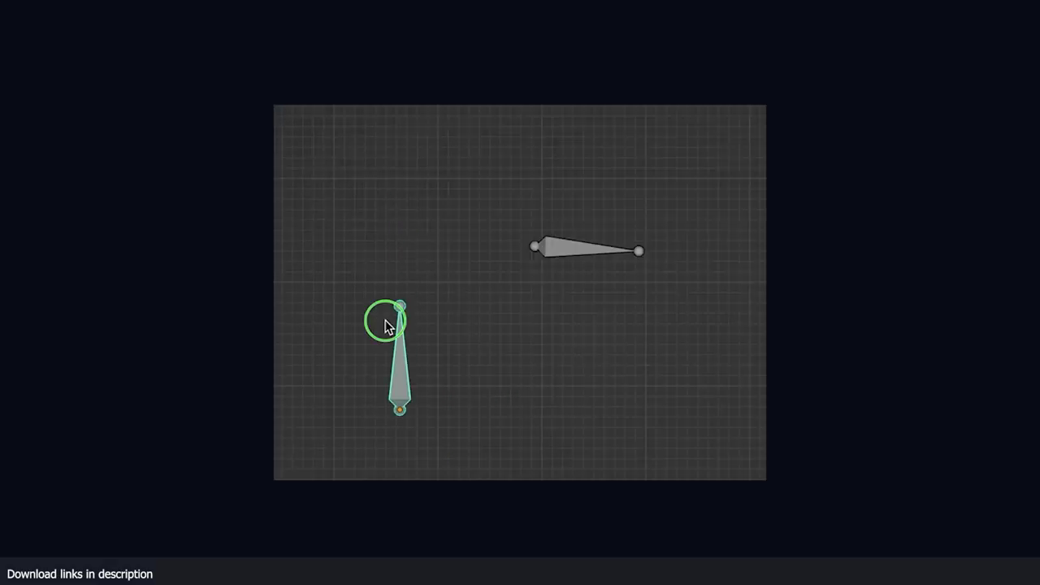
{"action": "key", "text": "ctrl+shift+c"}
{"action": "left_click", "coordinate": [551, 251]}
{"action": "left_click", "coordinate": [402, 356]}
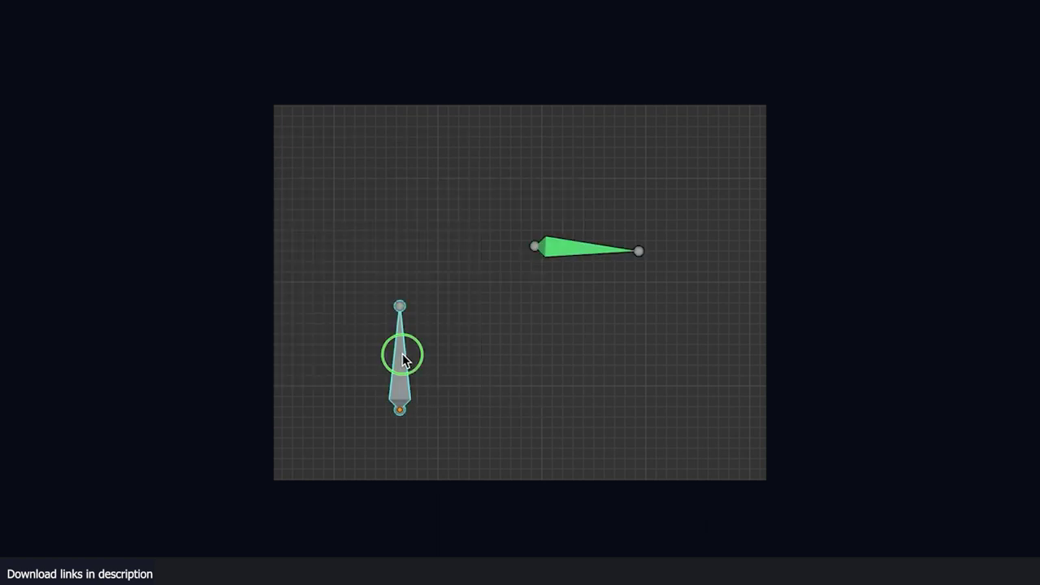
{"action": "key", "text": "g"}
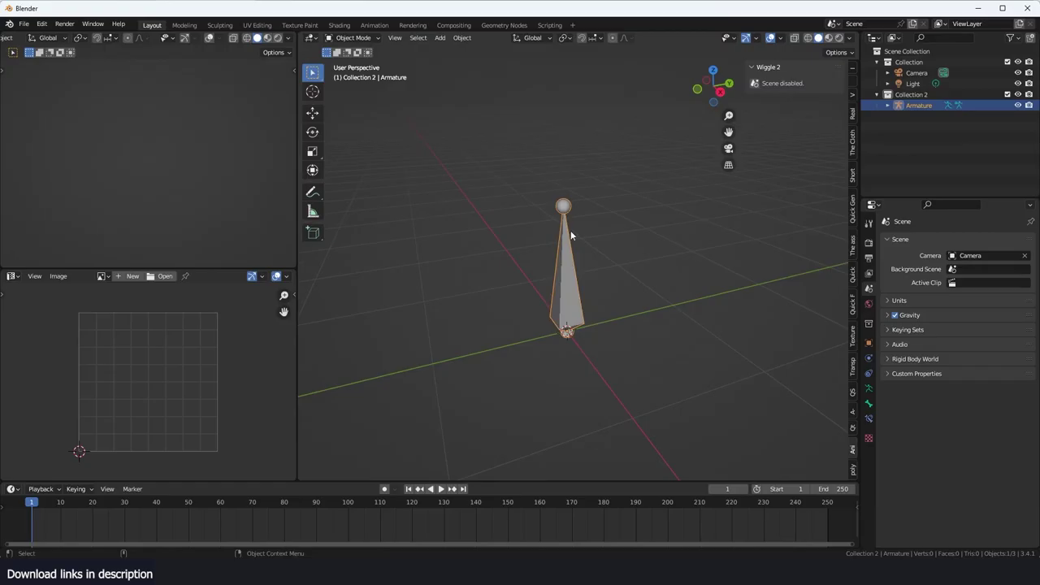
- Enable Wiggle 2 for the scene and for the armature
{"action": "left_click", "coordinate": [755, 83]}
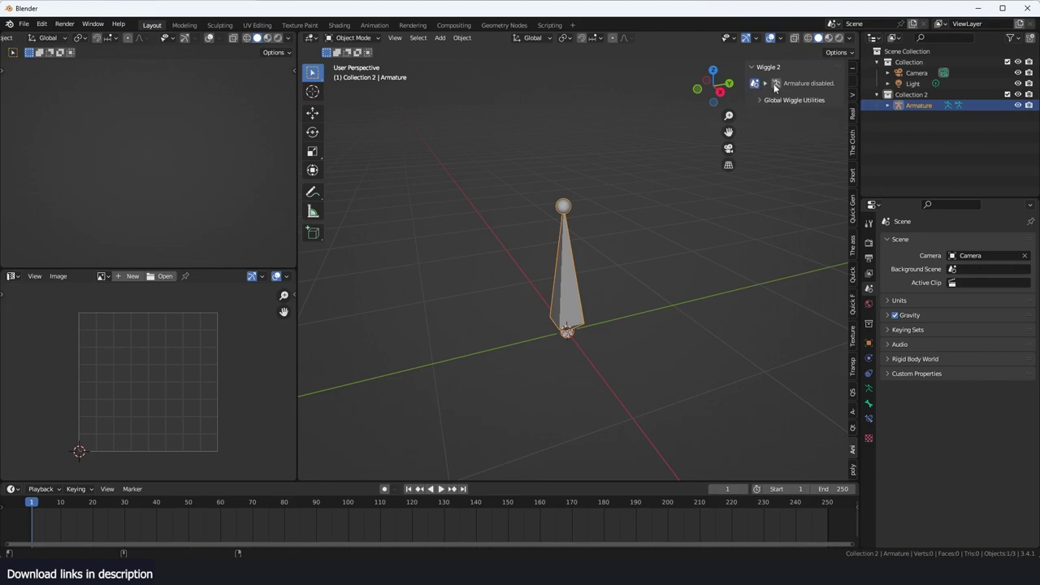
{"action": "left_click", "coordinate": [776, 84]}
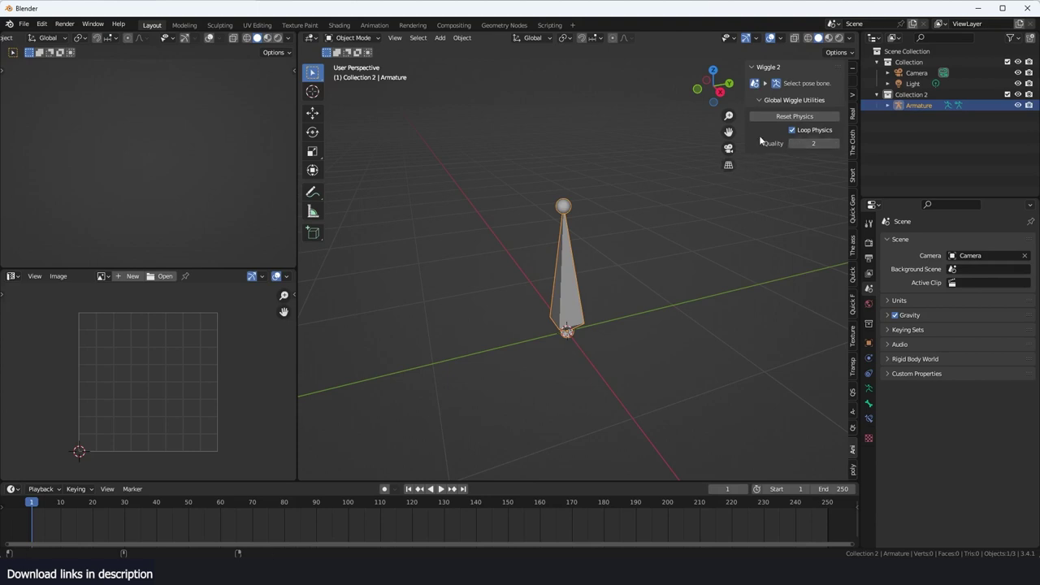
- Extrude three more bones upward from the armature's tip in front view, forming a slightly curved chain, and return to Object Mode
{"action": "middle_click_drag", "start_coordinate": [698, 167], "coordinate": [557, 219]}
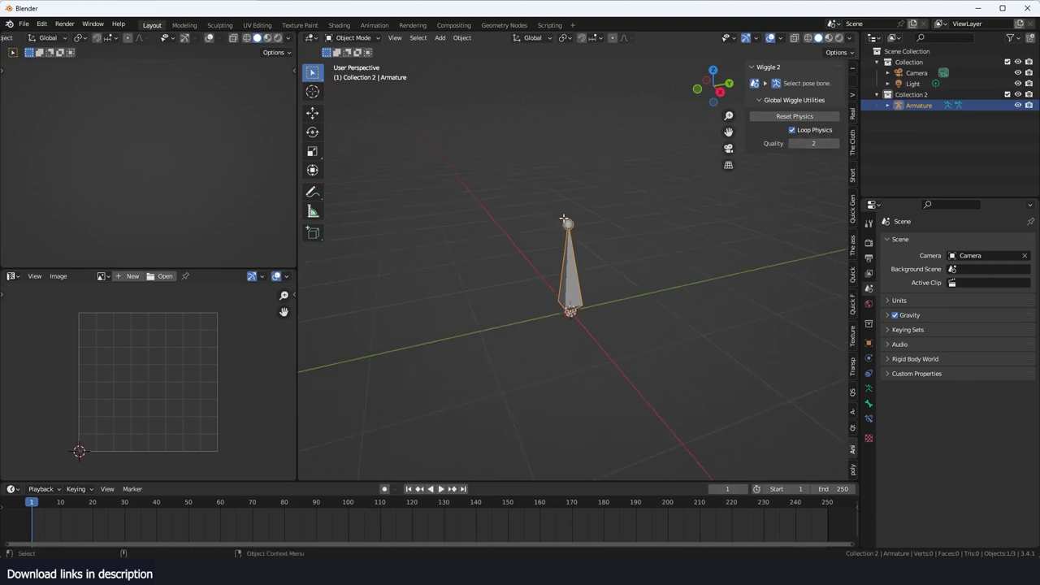
{"action": "key", "text": "Tab"}
{"action": "key", "text": "KP_1"}
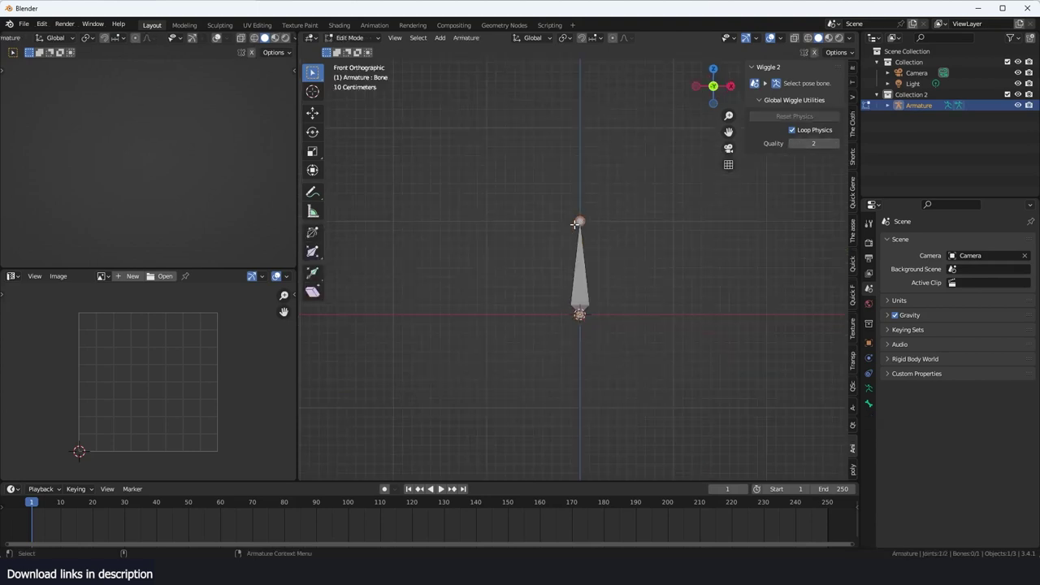
{"action": "middle_click_drag", "start_coordinate": [685, 284], "coordinate": [622, 358], "text": "shift"}
{"action": "key", "text": "e"}
{"action": "left_click", "coordinate": [604, 253]}
{"action": "key", "text": "e"}
{"action": "left_click", "coordinate": [618, 187]}
{"action": "key", "text": "e"}
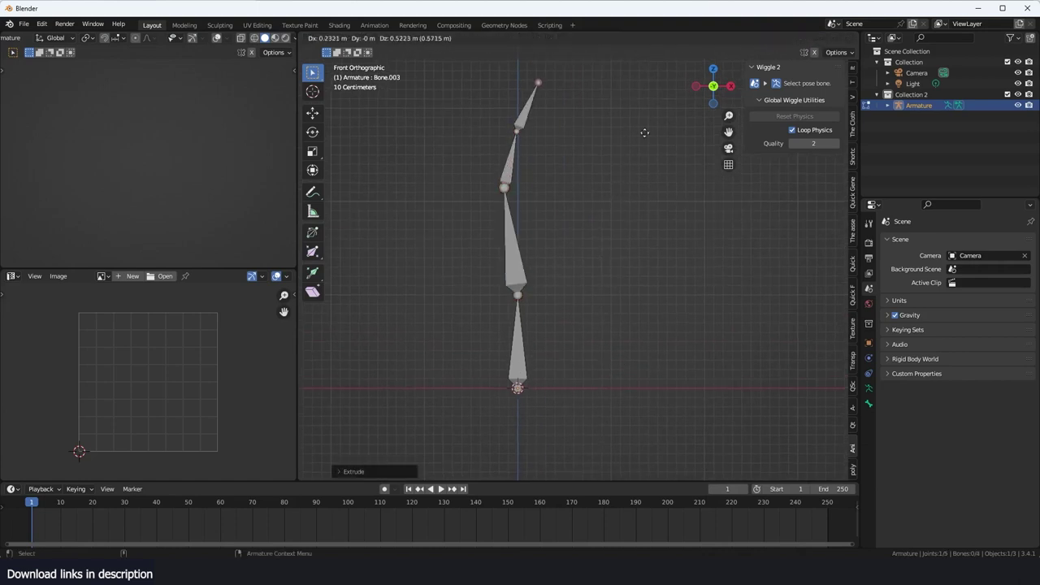
{"action": "left_click", "coordinate": [653, 116]}
{"action": "key", "text": "Tab"}
{"action": "middle_click_drag", "start_coordinate": [606, 218], "coordinate": [596, 239]}
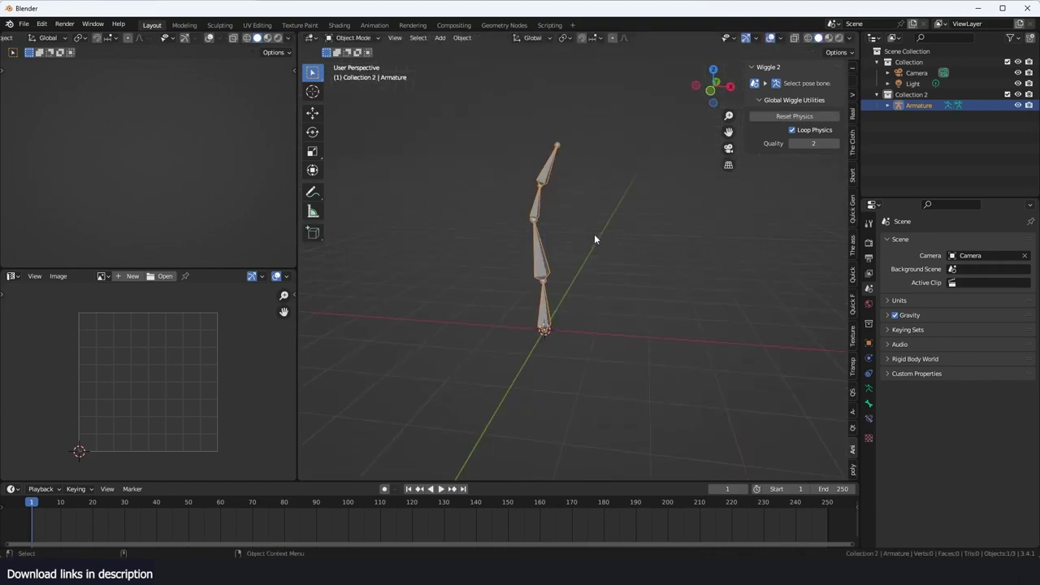
- In Pose Mode with auto keying, animate the base bone sliding from side to side with keyframes at frames 1, 15 and 40
{"action": "key", "text": "ctrl+Tab"}
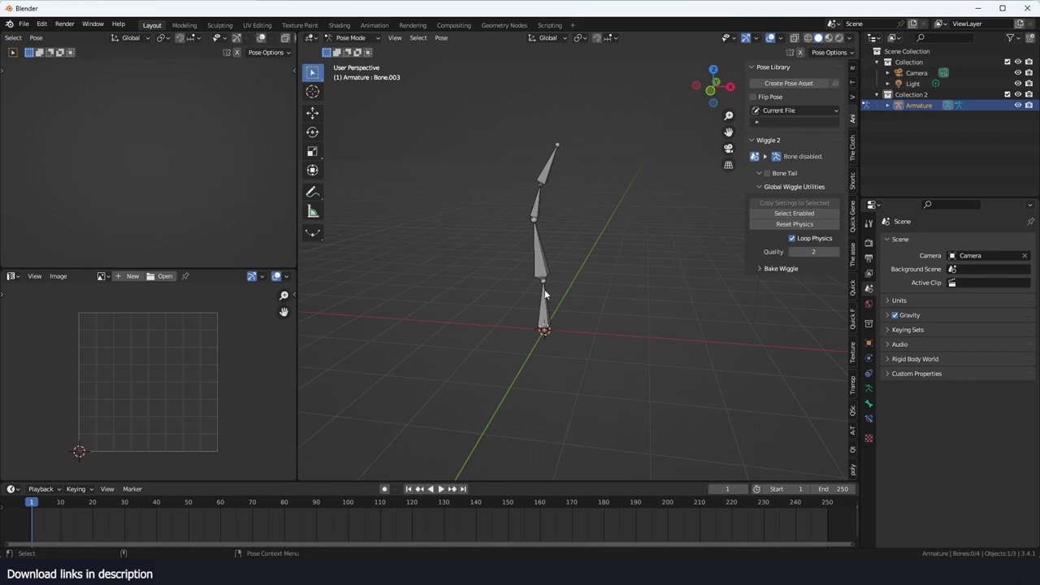
{"action": "left_click", "coordinate": [544, 309]}
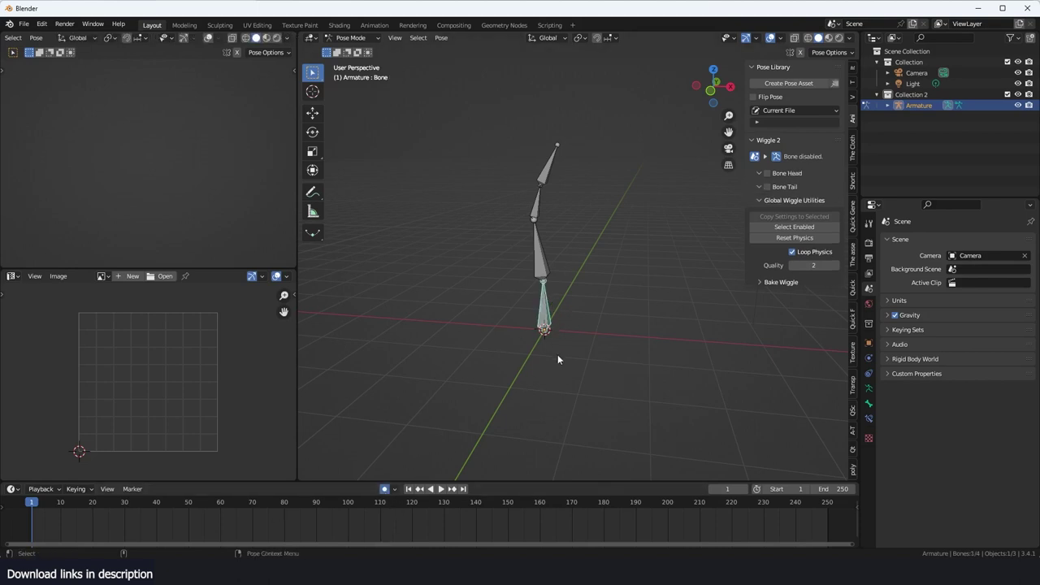
{"action": "key", "text": "g"}
{"action": "left_click", "coordinate": [426, 348]}
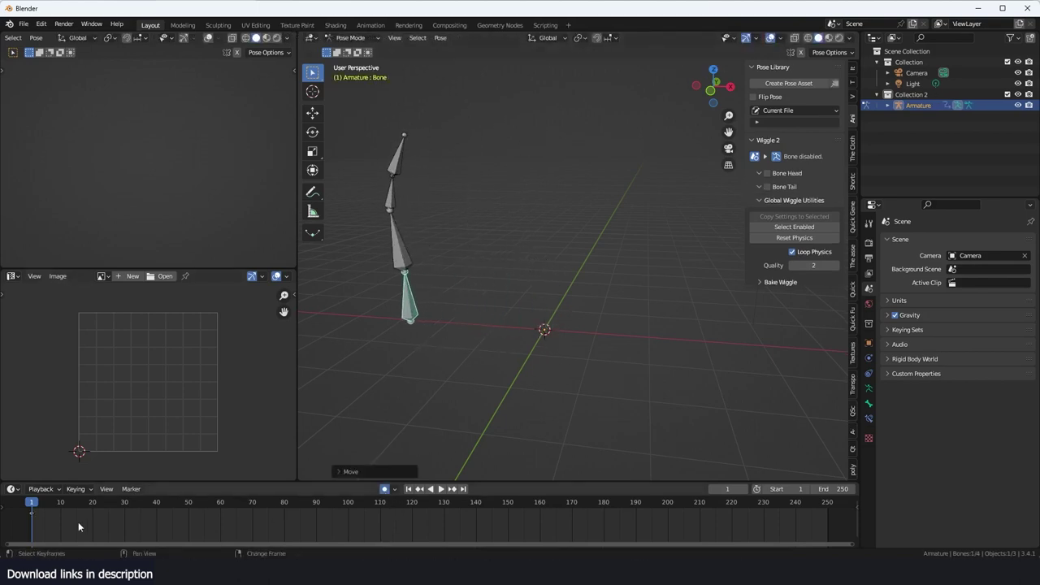
{"action": "key", "text": "g"}
{"action": "left_click", "coordinate": [674, 331]}
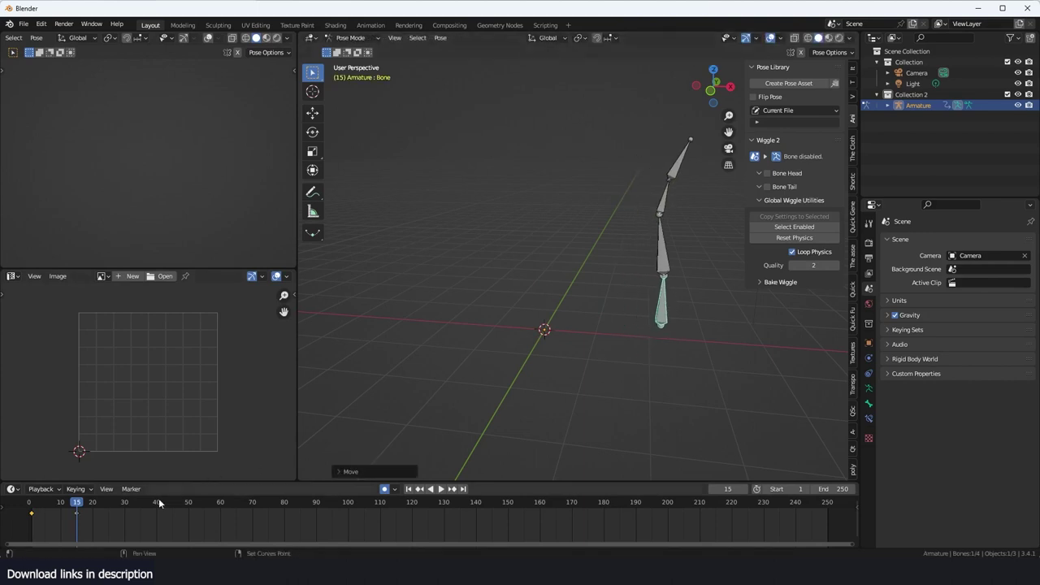
{"action": "key", "text": "g"}
{"action": "left_click", "coordinate": [488, 356]}
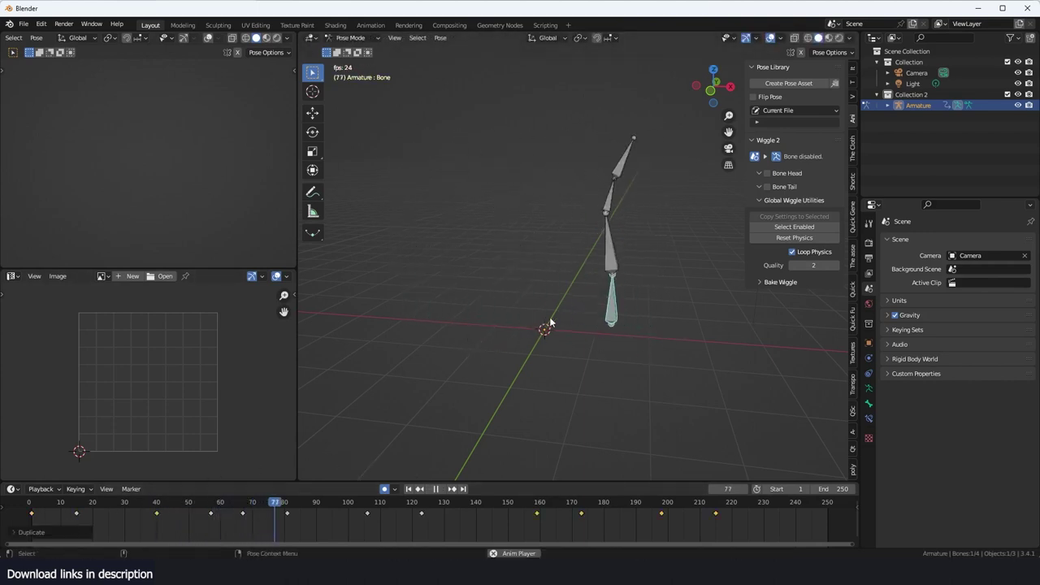
- Stop the playback, select all four bones of the chain and enable Bone Tail wiggle
{"action": "middle_click_drag", "start_coordinate": [575, 313], "coordinate": [566, 312]}
{"action": "scroll", "coordinate": [565, 312], "scroll_direction": "up", "scroll_amount": 4}
{"action": "left_click_drag", "start_coordinate": [418, 98], "coordinate": [478, 247]}
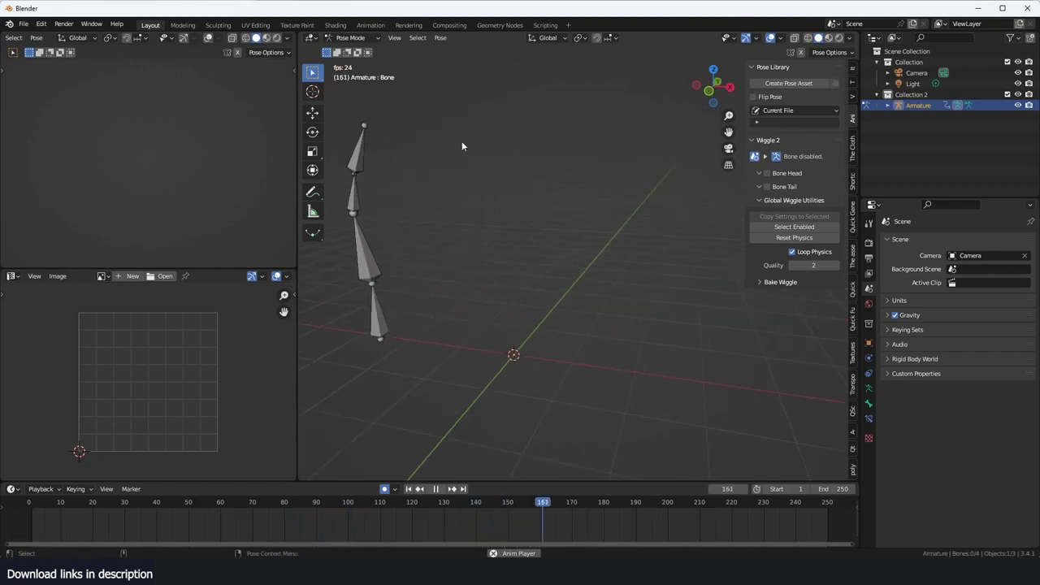
{"action": "key", "text": "space"}
{"action": "left_click_drag", "start_coordinate": [485, 135], "coordinate": [640, 284]}
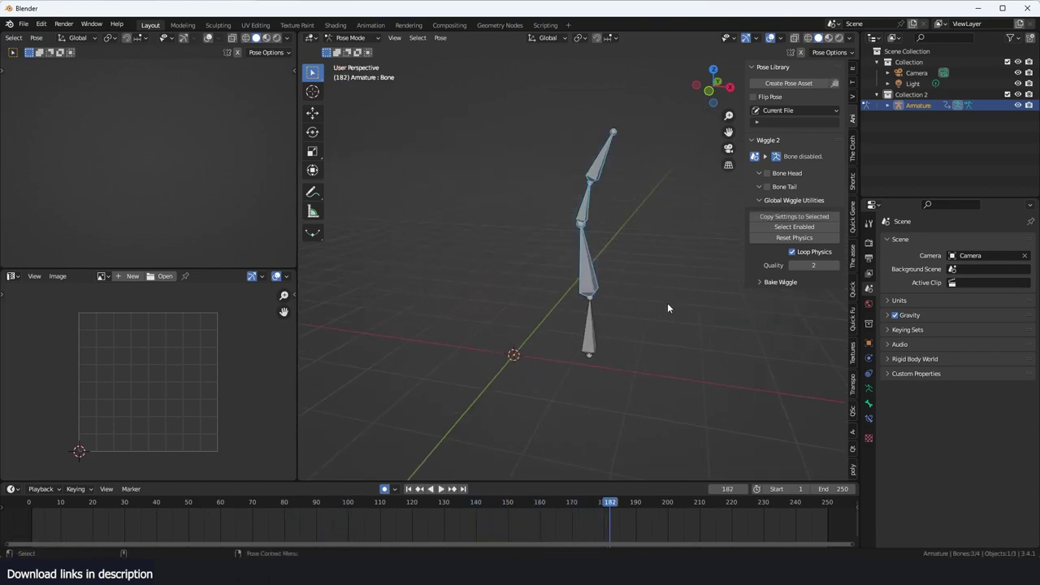
{"action": "left_click_drag", "start_coordinate": [549, 120], "coordinate": [663, 322]}
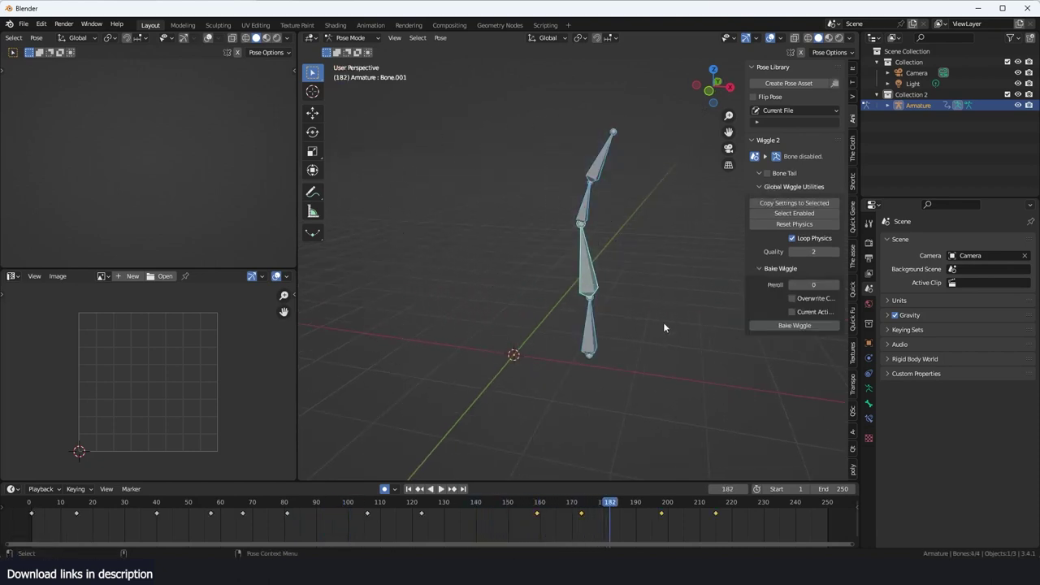
{"action": "left_click", "coordinate": [768, 174]}
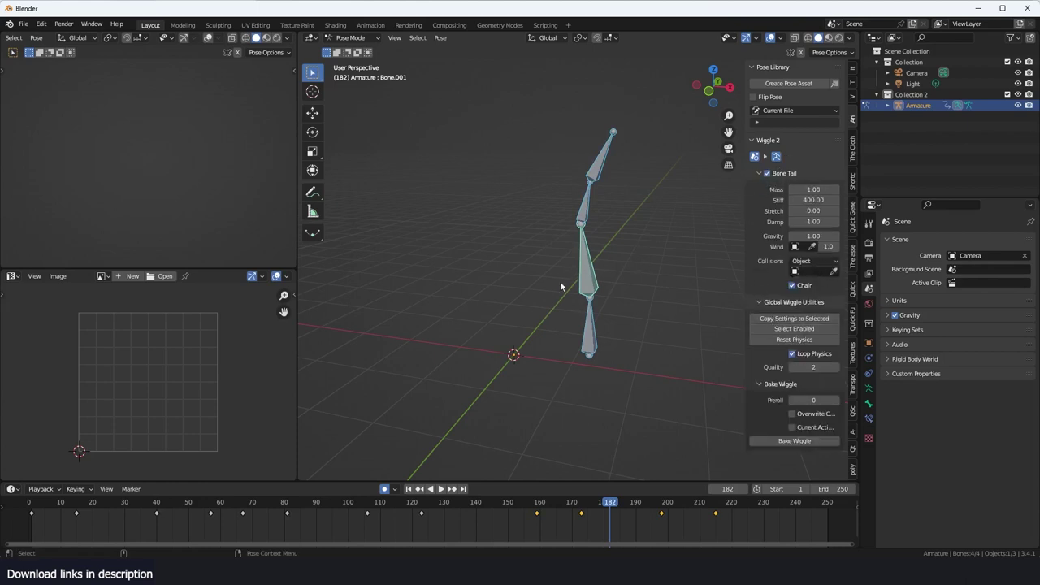
- Play the animation and set the Bone Tail stiffness of the second bone from the base to 1
{"action": "key", "text": "space"}
{"action": "middle_click_drag", "start_coordinate": [561, 283], "coordinate": [509, 312]}
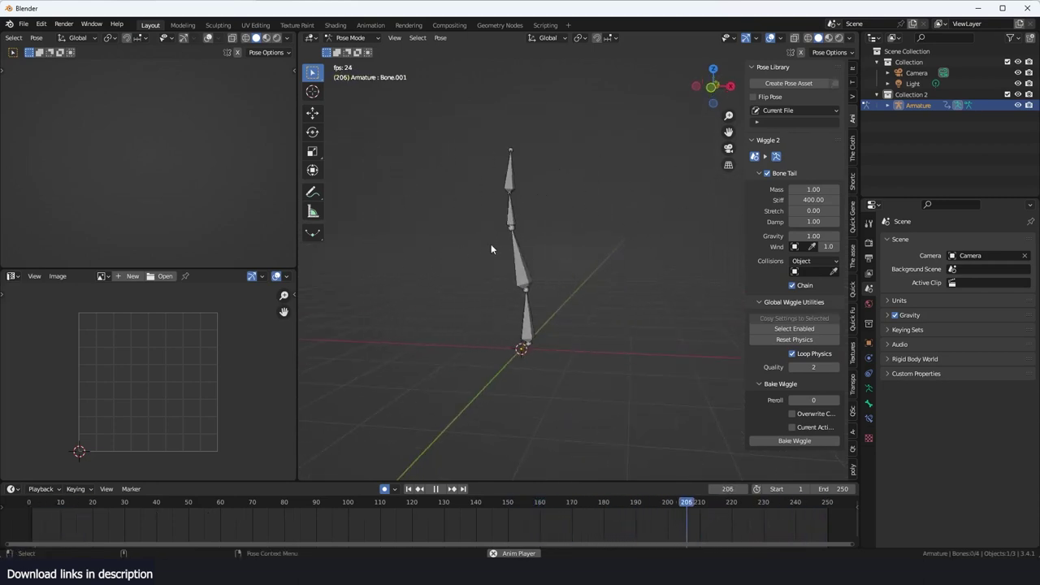
{"action": "left_click", "coordinate": [602, 257]}
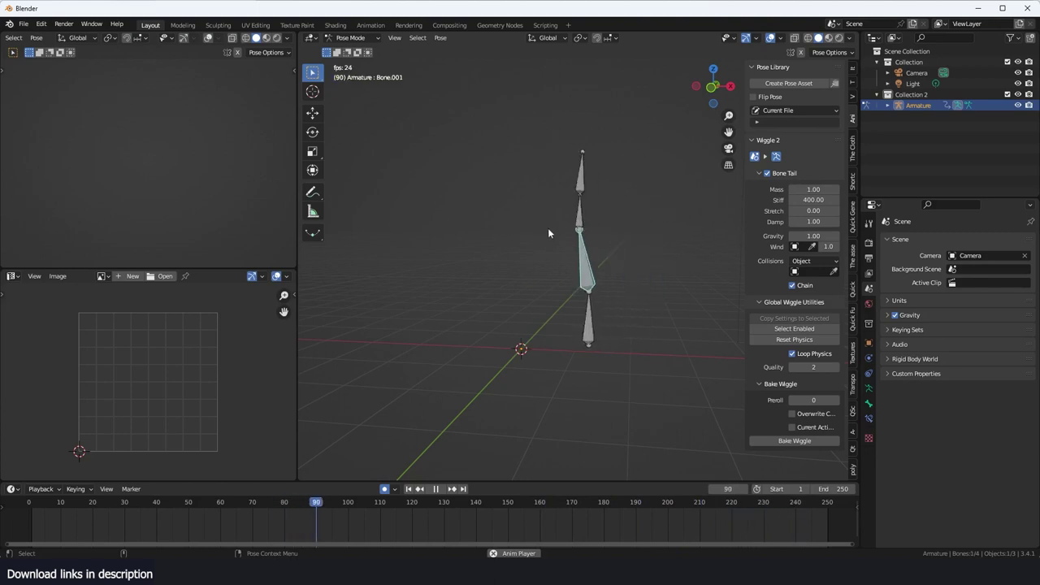
{"action": "double_click", "coordinate": [809, 201]}
{"action": "type", "text": "1"}
{"action": "key", "text": "Return"}
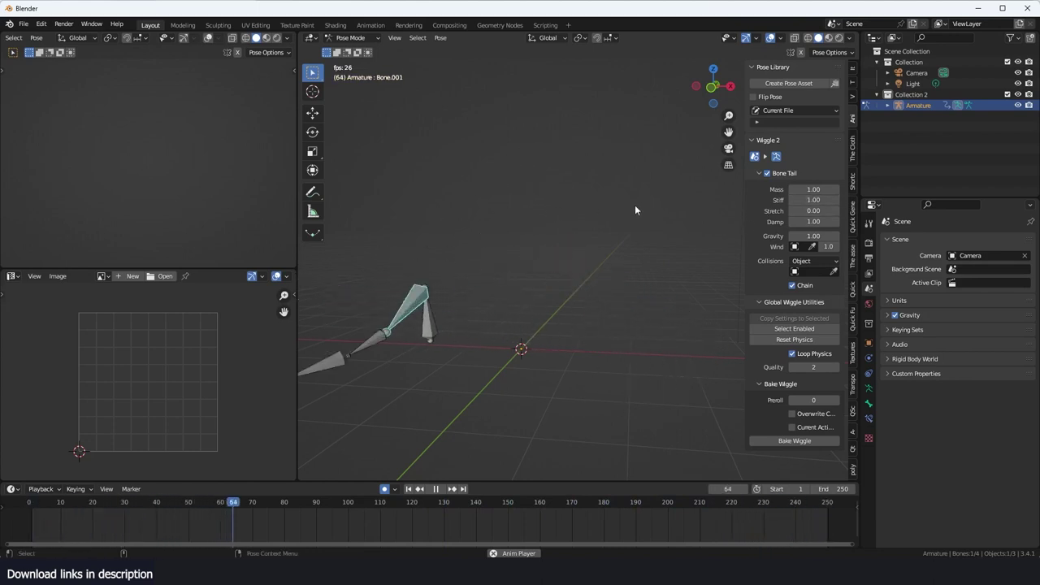
- Replay the animation from frame 0 to examine how the low-stiffness bone swings
{"action": "middle_click_drag", "start_coordinate": [556, 334], "coordinate": [555, 369]}
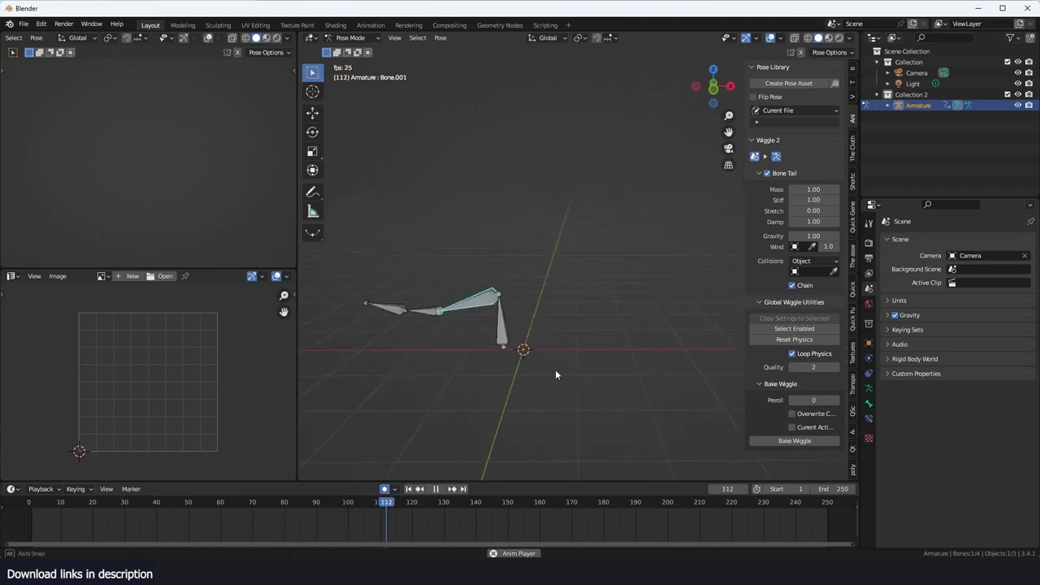
{"action": "key", "text": "space"}
{"action": "left_click", "coordinate": [838, 519]}
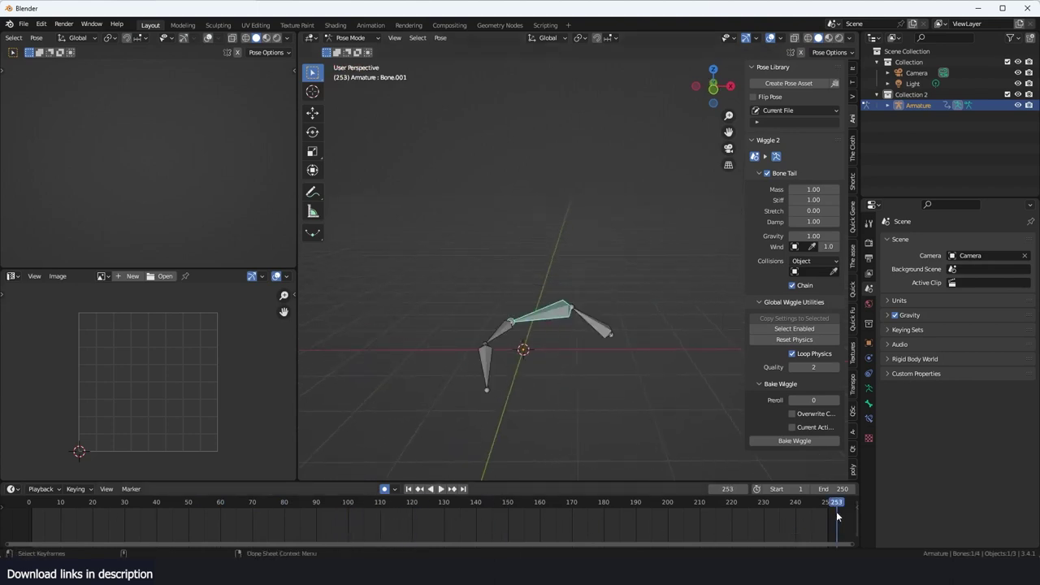
{"action": "left_click", "coordinate": [28, 526]}
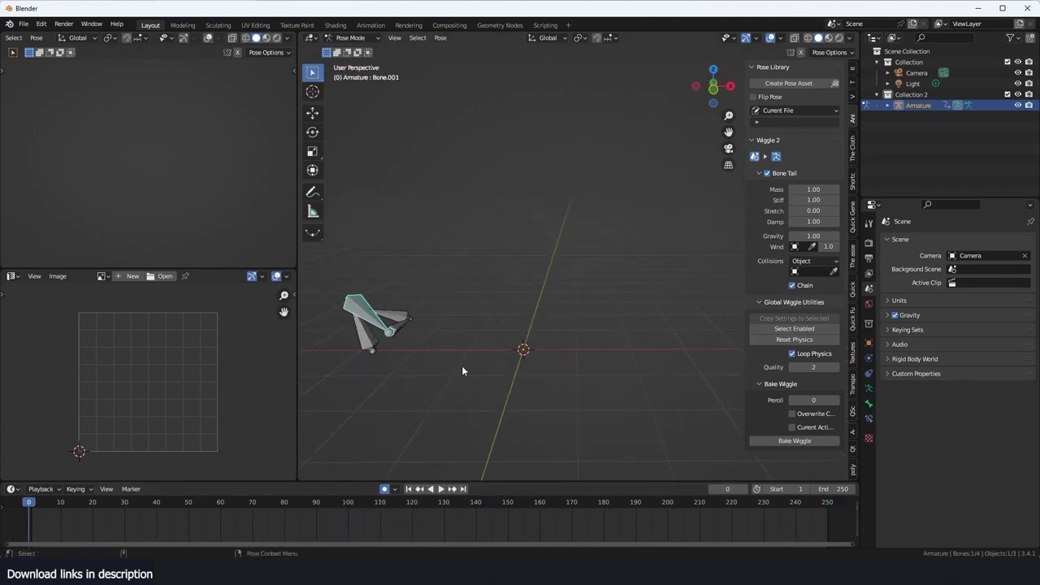
{"action": "key", "text": "space"}
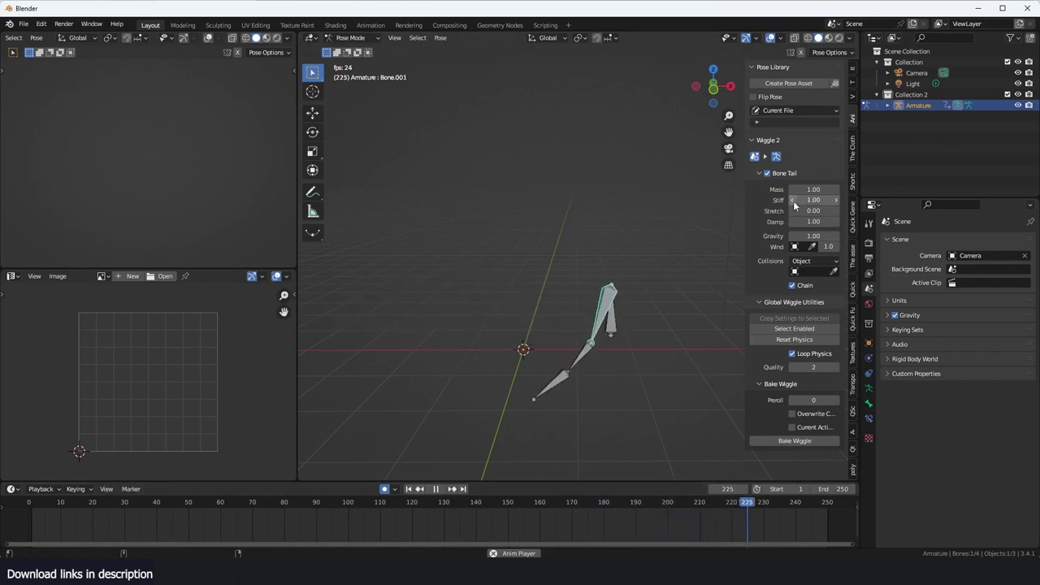
- Try Bone Tail stiffness values of 100 and 1000 on the selected bone during playback
{"action": "type", "text": "100"}
{"action": "key", "text": "Return"}
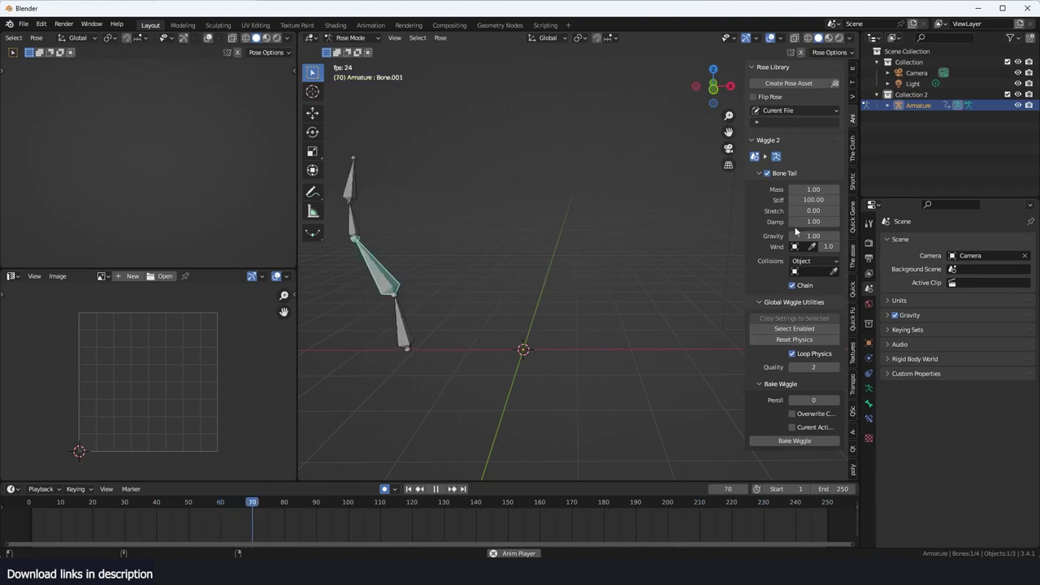
{"action": "left_click", "coordinate": [816, 200]}
{"action": "type", "text": "1000"}
{"action": "key", "text": "Return"}
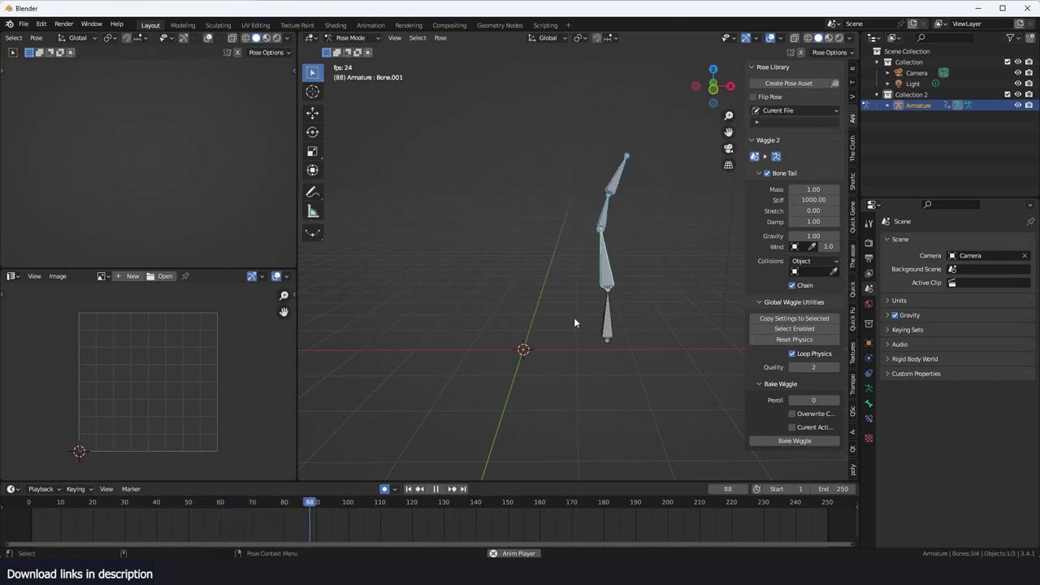
- Set the Bone Tail stiffness of the three upper bones to 1, and raise it gradually to about 105
{"action": "scroll", "coordinate": [574, 317], "scroll_direction": "down", "scroll_amount": 2}
{"action": "scroll", "coordinate": [569, 326], "scroll_direction": "up", "scroll_amount": 1}
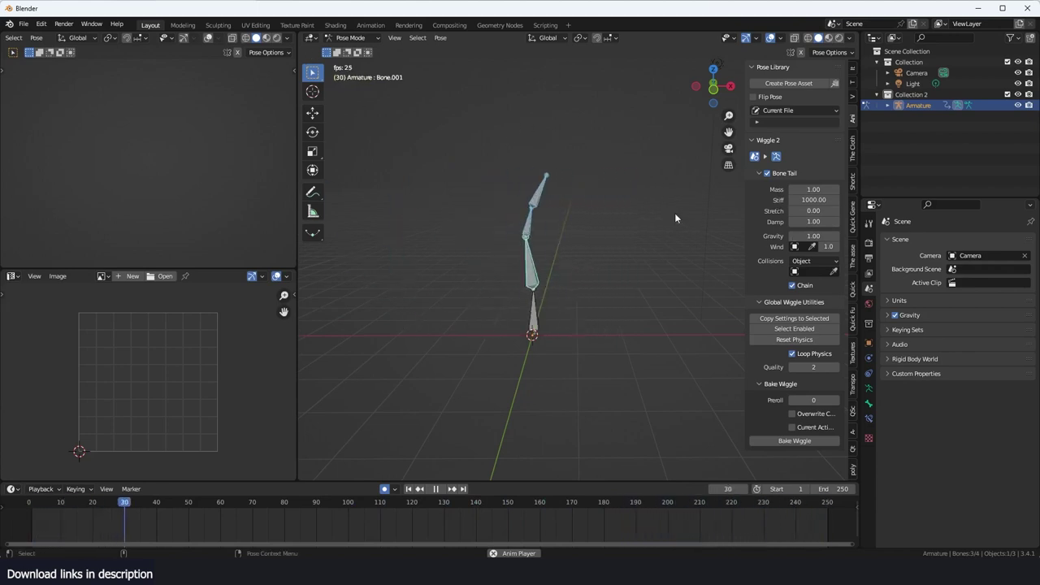
{"action": "left_click", "coordinate": [808, 200]}
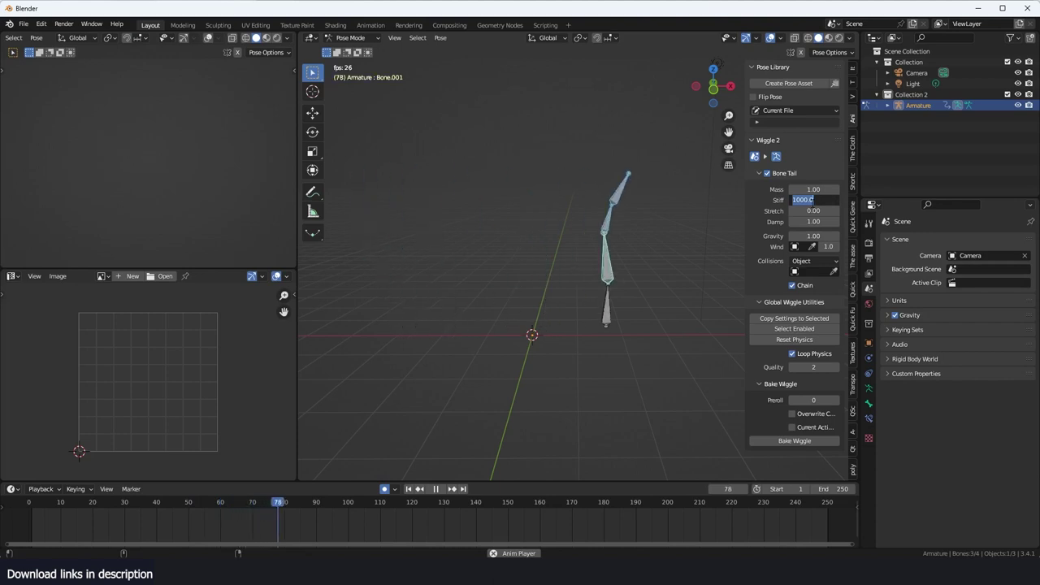
{"action": "type", "text": "1"}
{"action": "key", "text": "Return"}
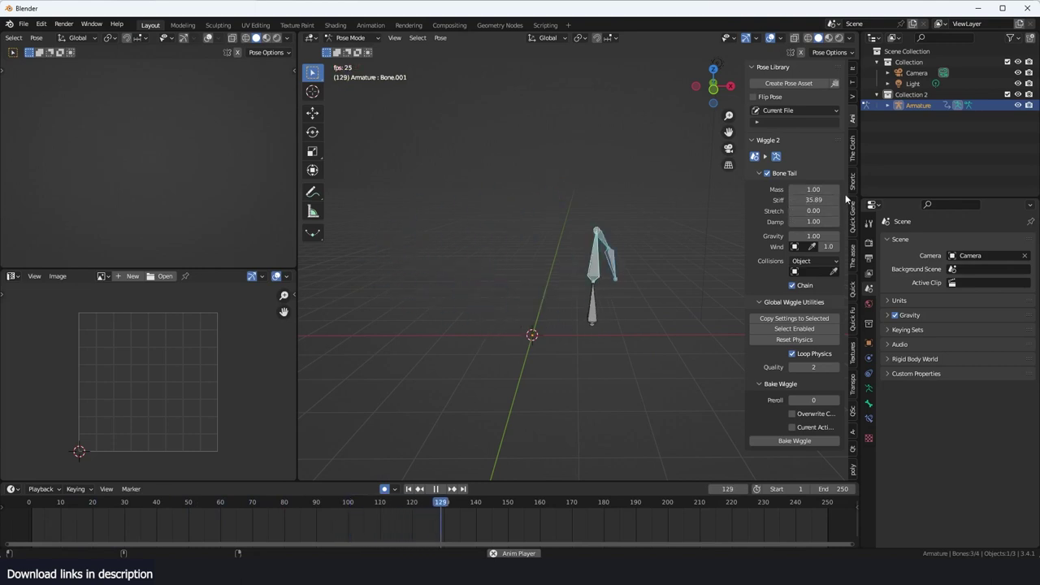
{"action": "left_click_drag", "start_coordinate": [802, 199], "coordinate": [862, 202]}
- Deselect the bones and switch the armature back to Object Mode
{"action": "left_click", "coordinate": [574, 290]}
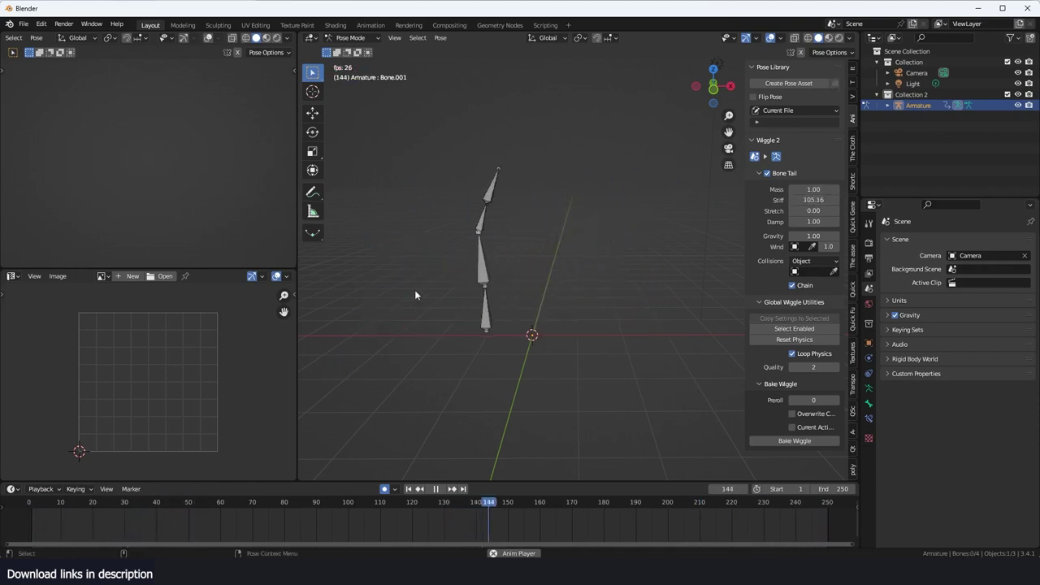
{"action": "middle_click_drag", "start_coordinate": [415, 290], "coordinate": [442, 279], "text": "shift"}
{"action": "key", "text": "ctrl+Tab"}
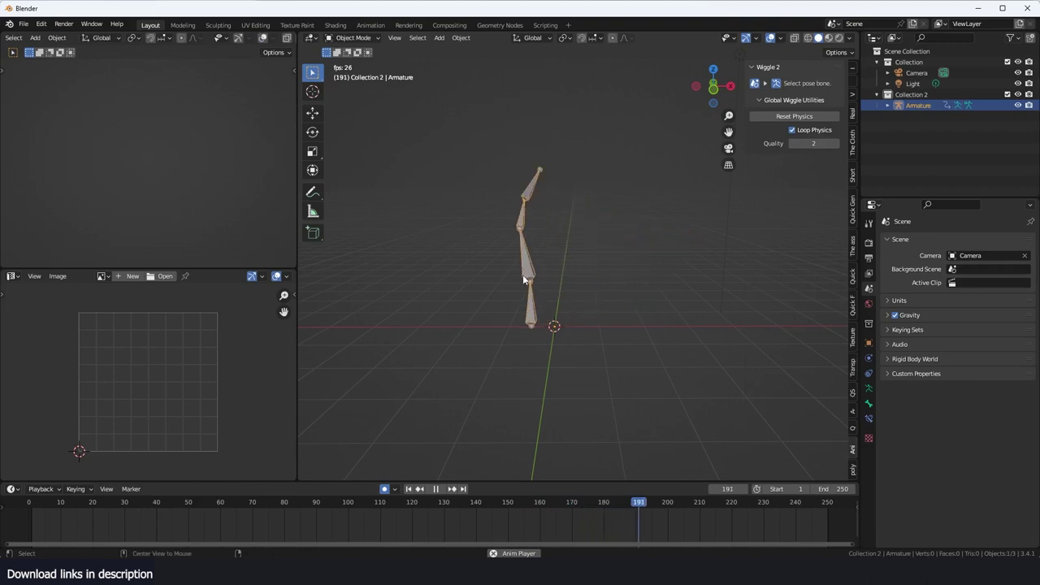
- Deselect the armature and add a Monkey mesh to the scene beside the bone chain
{"action": "left_click", "coordinate": [525, 276]}
{"action": "middle_click_drag", "start_coordinate": [539, 304], "coordinate": [461, 295], "text": "shift"}
{"action": "key", "text": "shift+a"}
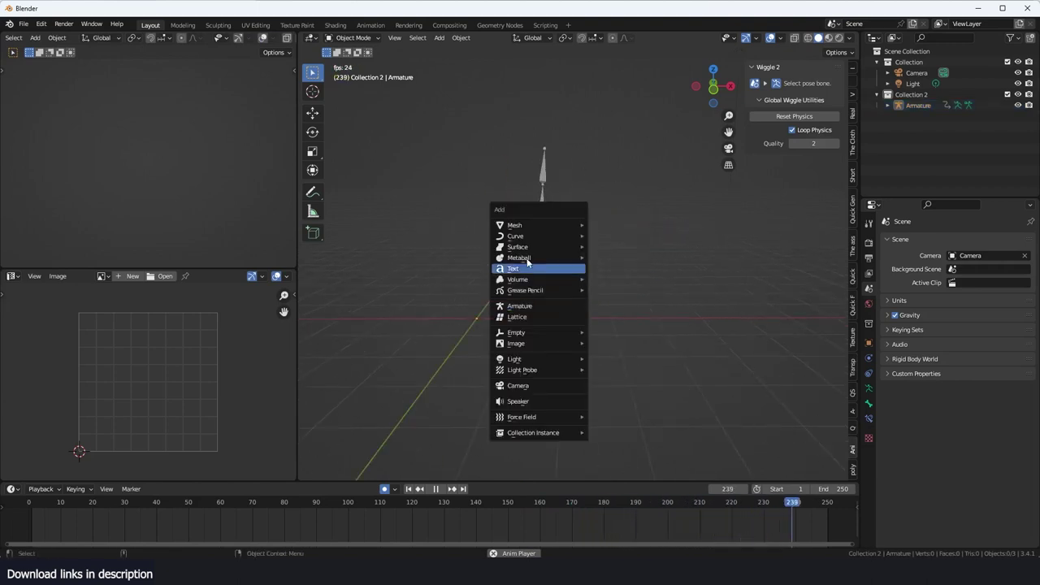
{"action": "mouse_move", "coordinate": [520, 223]}
{"action": "left_click", "coordinate": [627, 325]}
- Cancel the trackball rotation of the monkey, delete the keyframes it recorded, and return the timeline to frame 0
{"action": "key", "text": "r"}
{"action": "key", "text": "r"}
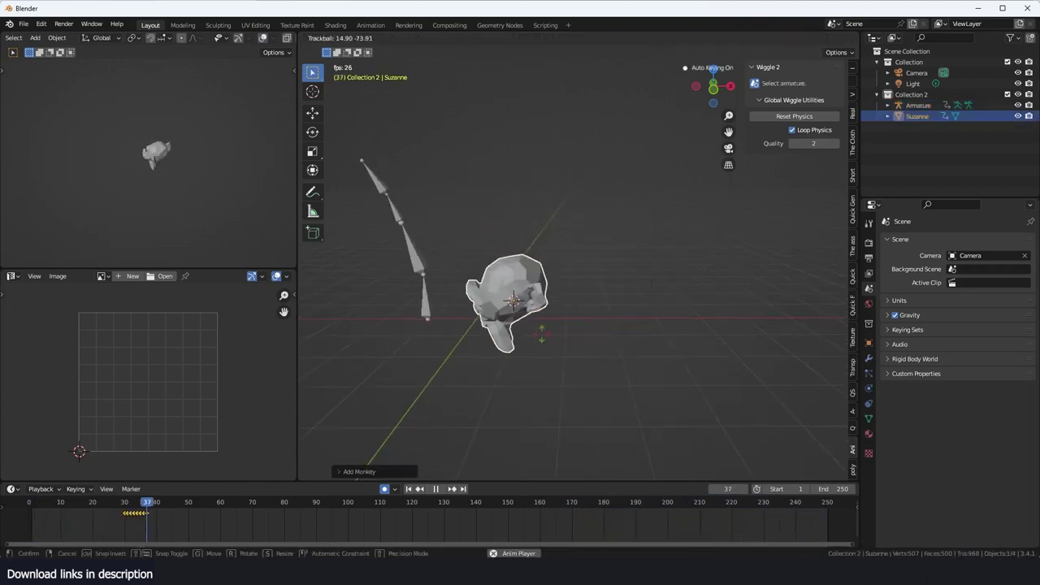
{"action": "right_click", "coordinate": [544, 321]}
{"action": "key", "text": "x"}
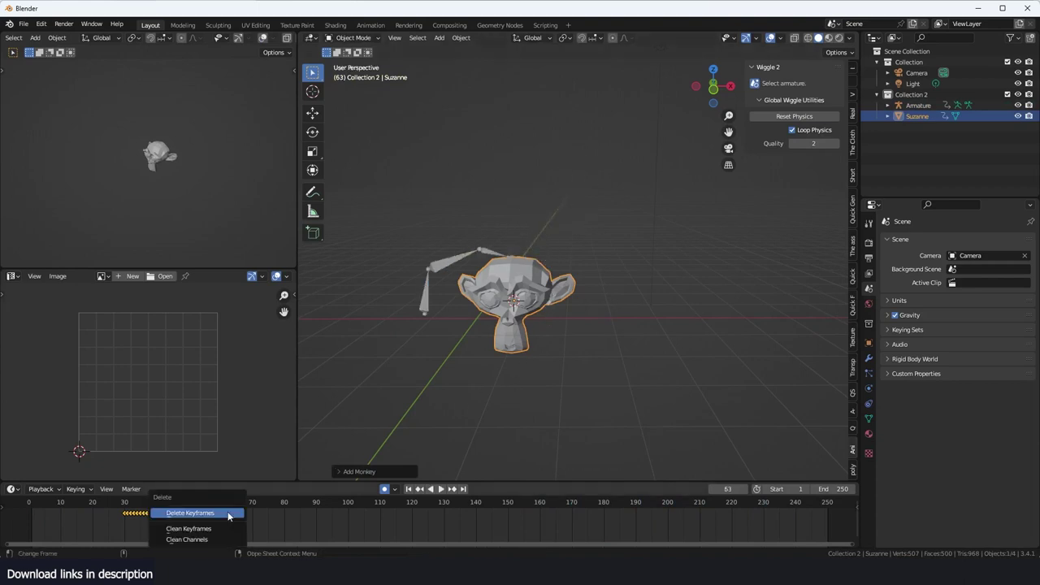
{"action": "left_click", "coordinate": [228, 513]}
{"action": "left_click", "coordinate": [13, 510]}
- Move the monkey to the side of the bone chain and clear its rotation
{"action": "key", "text": "r"}
{"action": "key", "text": "z"}
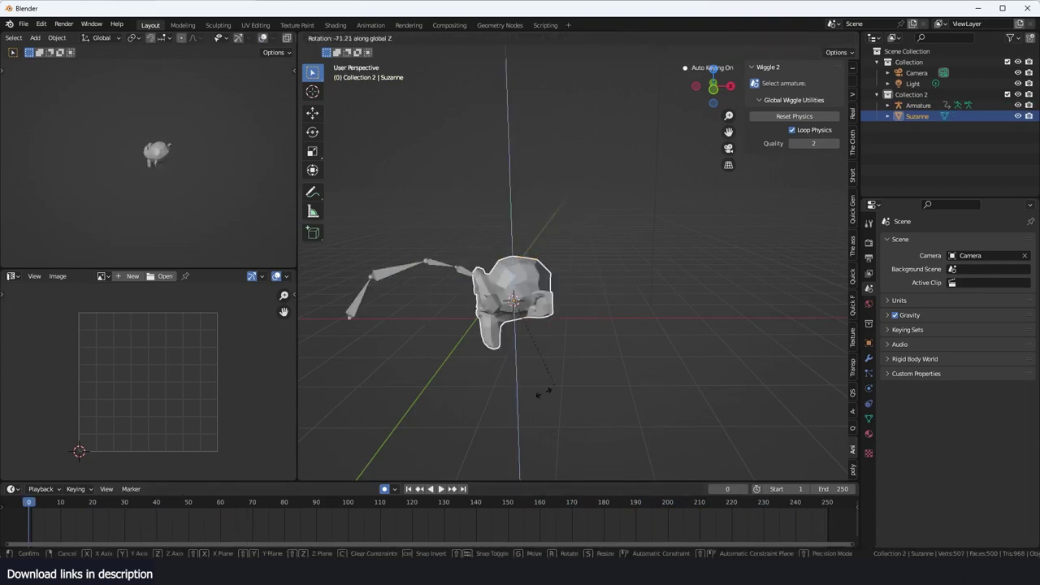
{"action": "left_click", "coordinate": [493, 405]}
{"action": "key", "text": "g"}
{"action": "left_click", "coordinate": [562, 373]}
{"action": "key", "text": "r"}
{"action": "right_click", "coordinate": [508, 445]}
{"action": "key", "text": "alt+r"}
- Put the armature in Pose Mode, select all four bones and set Suzanne as their Bone Tail collision object
{"action": "middle_click_drag", "start_coordinate": [479, 275], "coordinate": [544, 275]}
{"action": "left_click", "coordinate": [483, 273]}
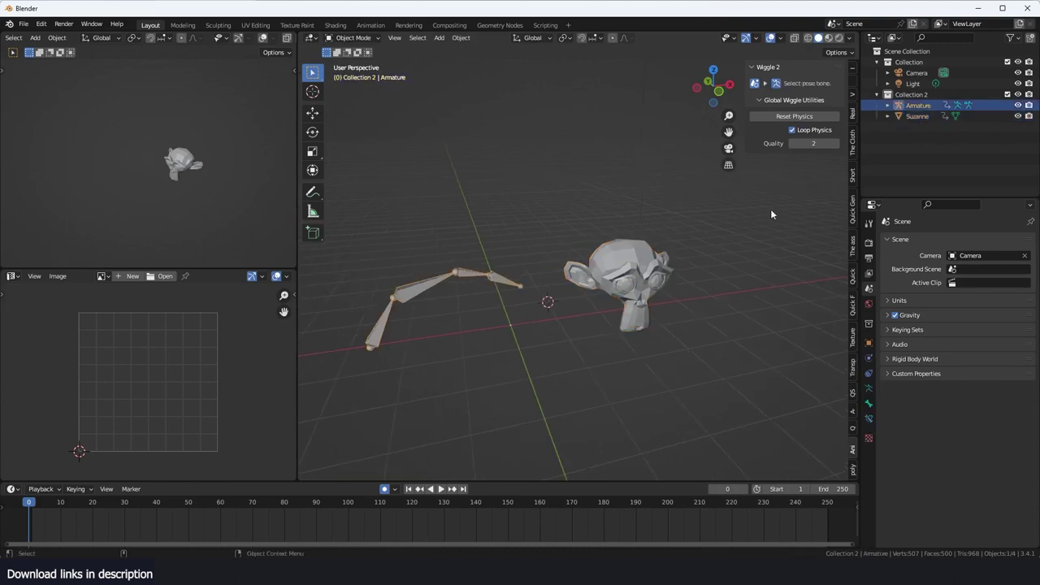
{"action": "key", "text": "ctrl+Tab"}
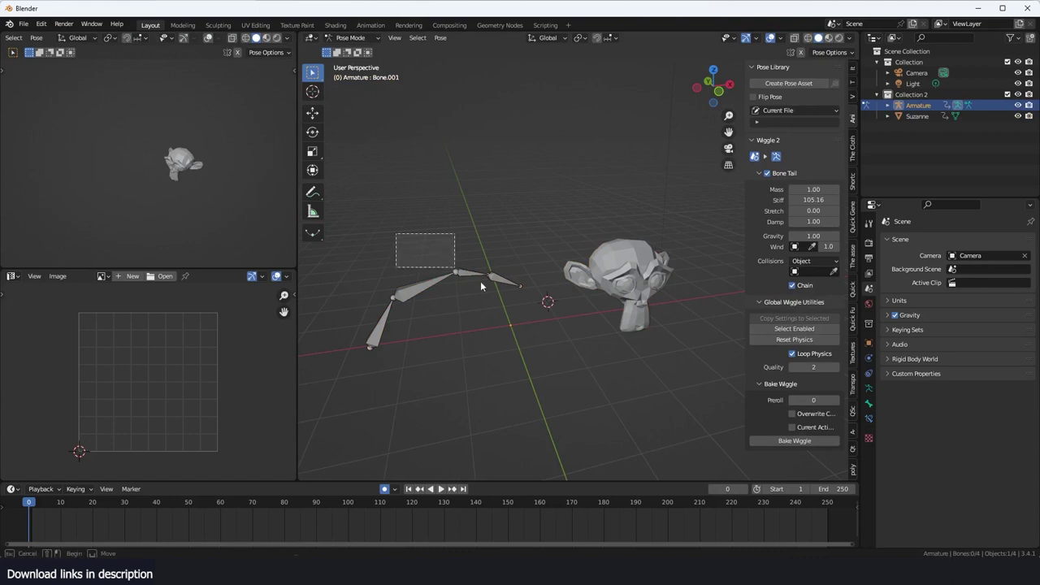
{"action": "left_click_drag", "start_coordinate": [480, 286], "coordinate": [513, 302]}
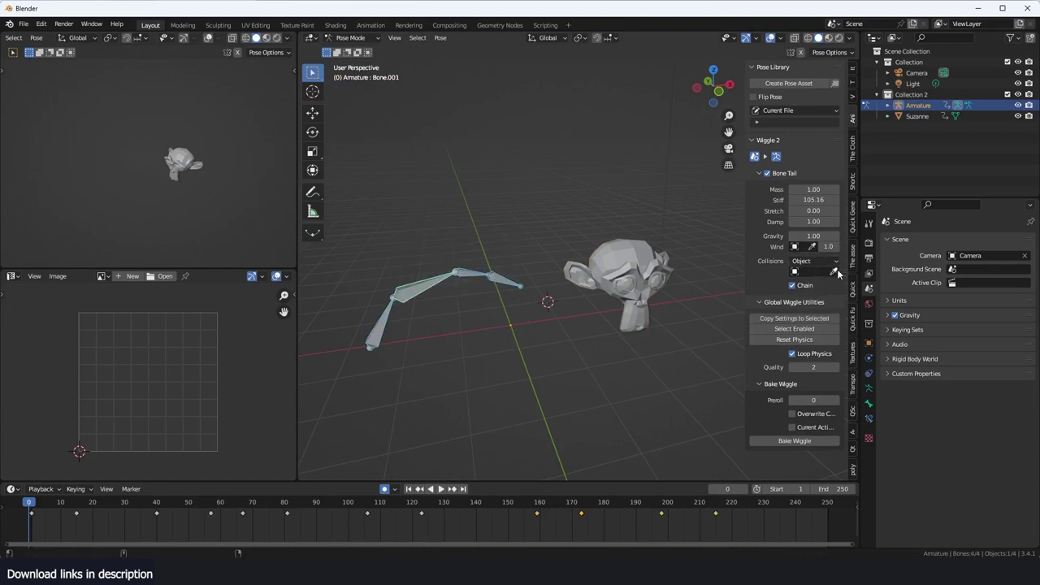
{"action": "left_click", "coordinate": [628, 270]}
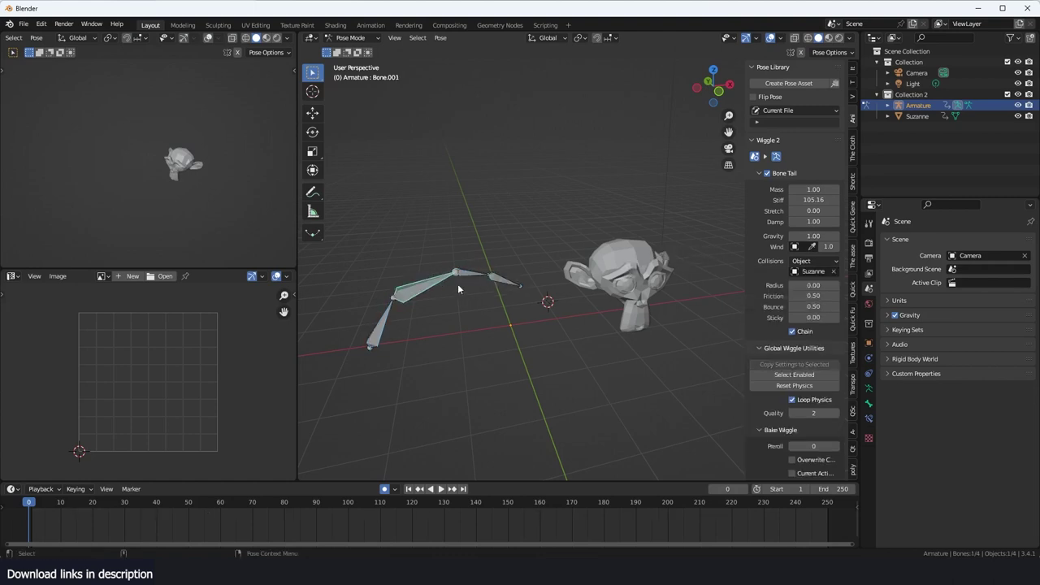
{"action": "left_click", "coordinate": [386, 322]}
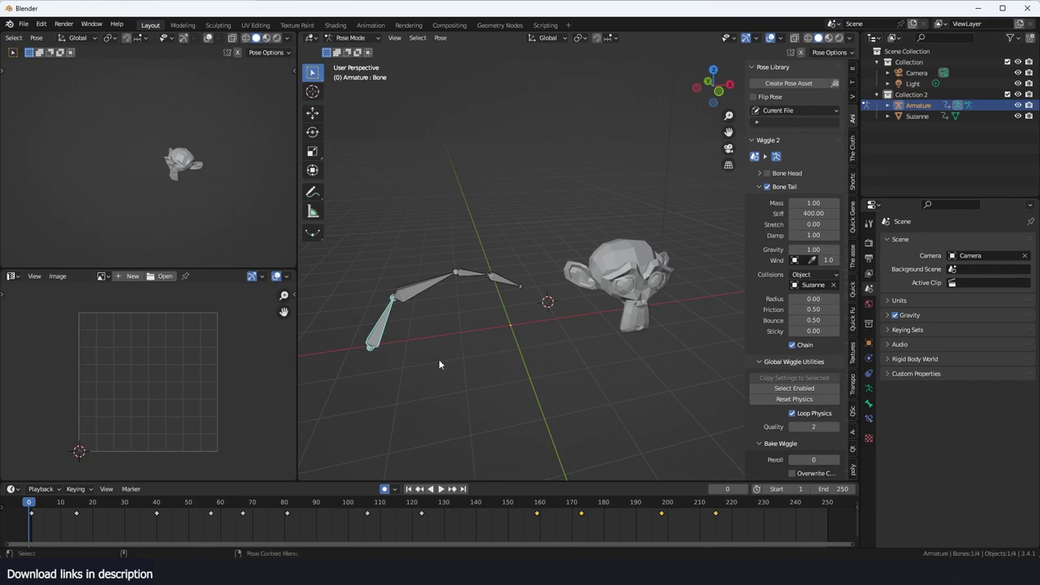
- Play the animation and raise the Bone Tail collision Radius to about 0.63
{"action": "key", "text": "space"}
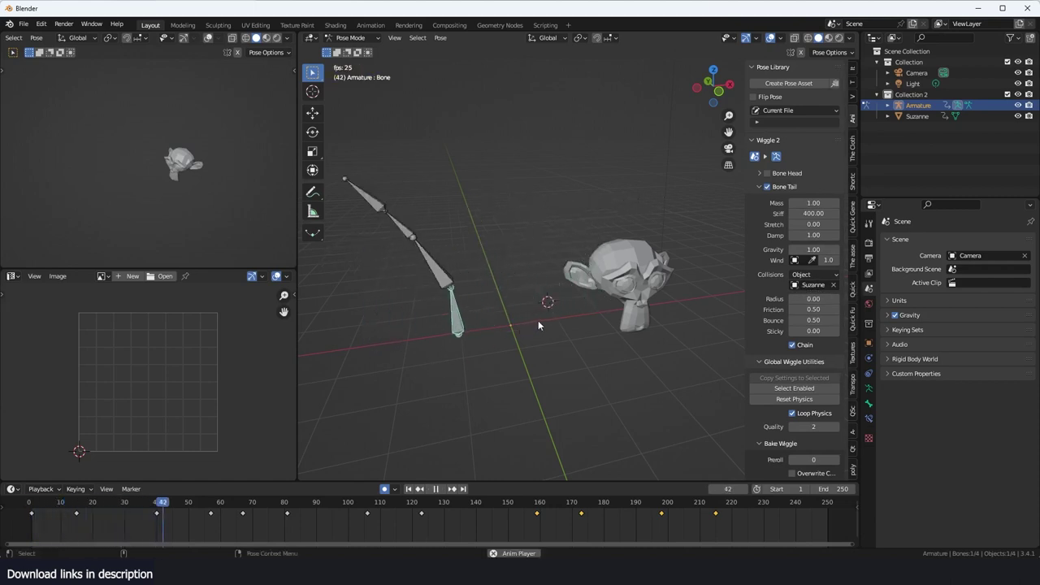
{"action": "left_click", "coordinate": [312, 112]}
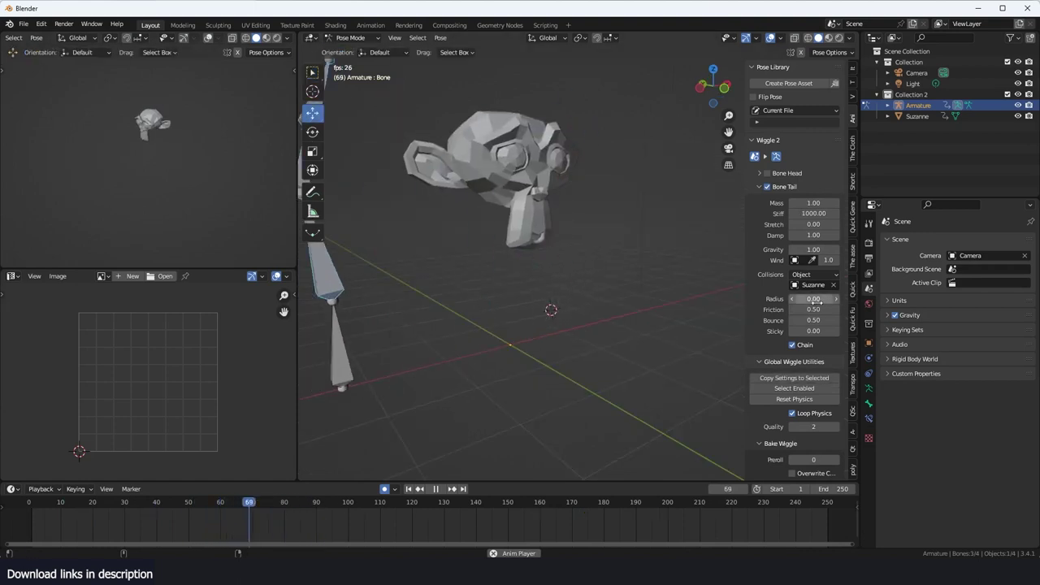
{"action": "left_click_drag", "start_coordinate": [817, 301], "coordinate": [868, 302]}
{"action": "middle_click_drag", "start_coordinate": [683, 293], "coordinate": [697, 328]}
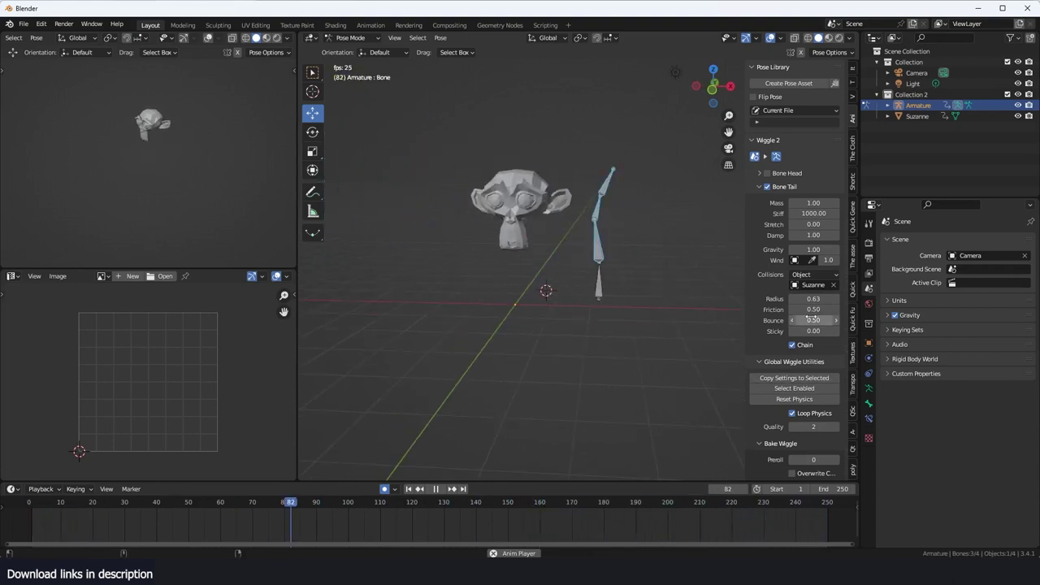
- Set the collision Bounce to 1 and examine from several angles how the chain reacts to the monkey
{"action": "left_click", "coordinate": [811, 319]}
{"action": "type", "text": "1"}
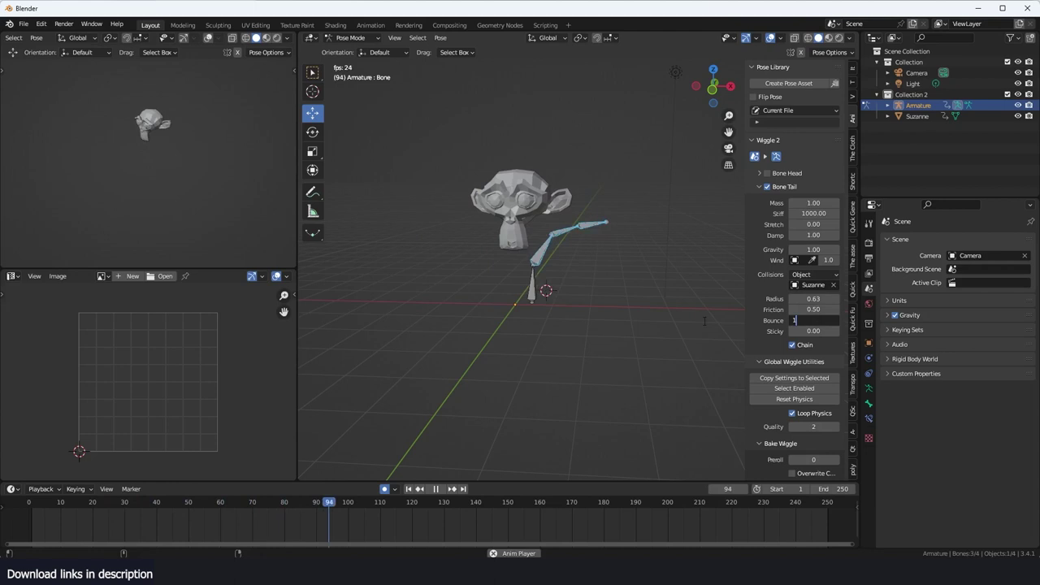
{"action": "key", "text": "Return"}
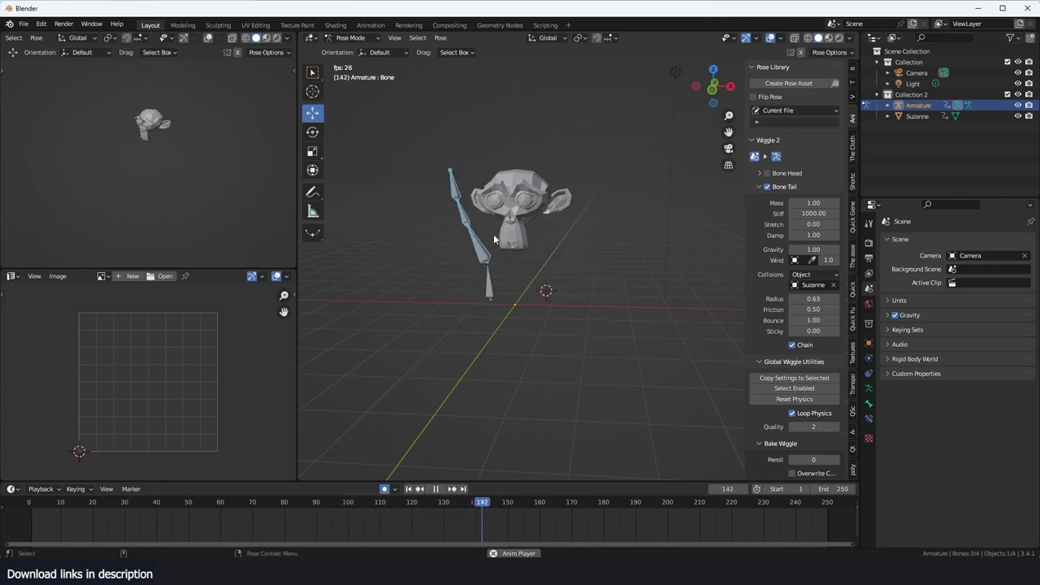
{"action": "middle_click_drag", "start_coordinate": [541, 232], "coordinate": [479, 193]}
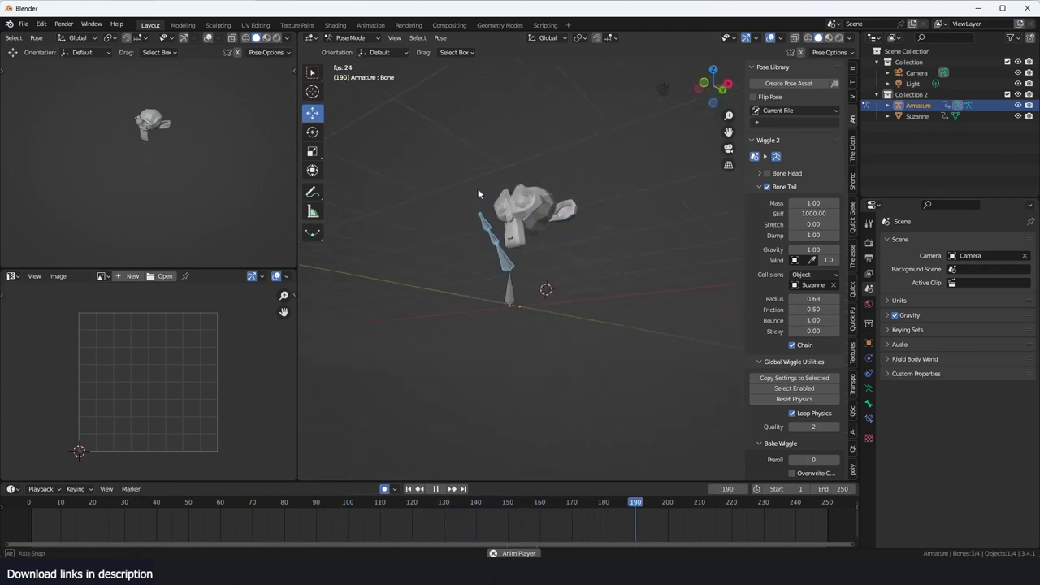
{"action": "middle_click_drag", "start_coordinate": [546, 233], "coordinate": [548, 254]}
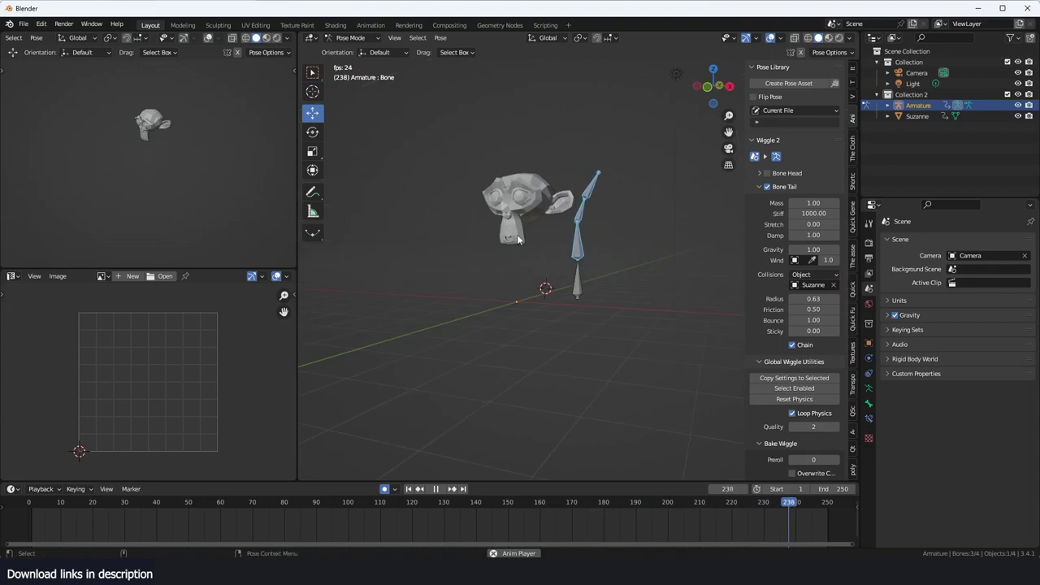
- Stop the playback, switch the armature to Object Mode in front view and return to frame 0
{"action": "key", "text": "space"}
{"action": "key", "text": "KP_1"}
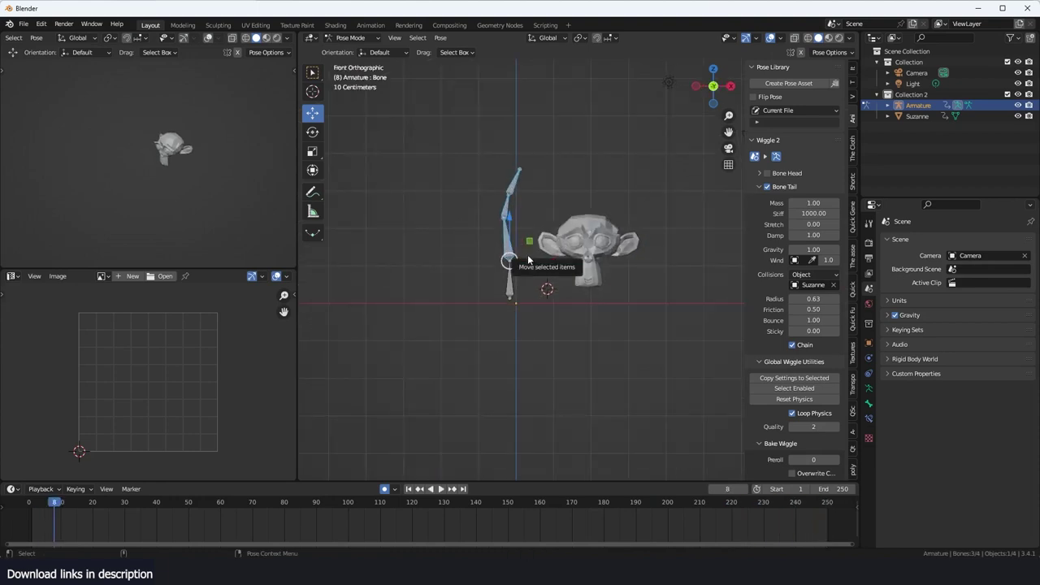
{"action": "scroll", "coordinate": [531, 322], "scroll_direction": "up", "scroll_amount": 4}
{"action": "key", "text": "ctrl+Tab"}
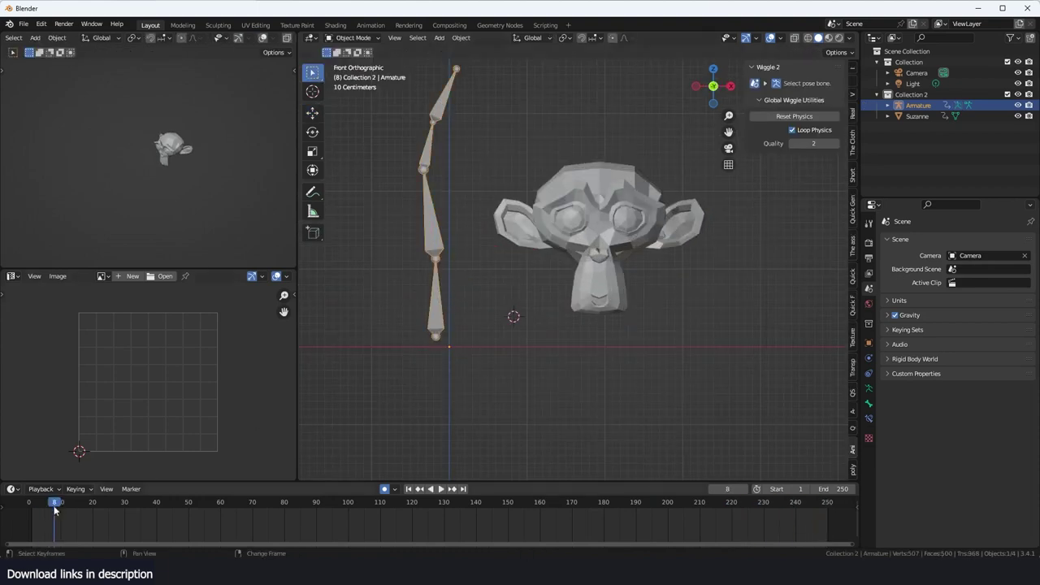
{"action": "left_click_drag", "start_coordinate": [55, 507], "coordinate": [28, 507]}
- Add a cylinder mesh, scale it into a tall column enclosing the bone chain, and shade it smooth
{"action": "scroll", "coordinate": [513, 244], "scroll_direction": "down", "scroll_amount": 3}
{"action": "middle_click_drag", "start_coordinate": [513, 244], "coordinate": [560, 241], "text": "shift"}
{"action": "key", "text": "shift+a"}
{"action": "mouse_move", "coordinate": [519, 271]}
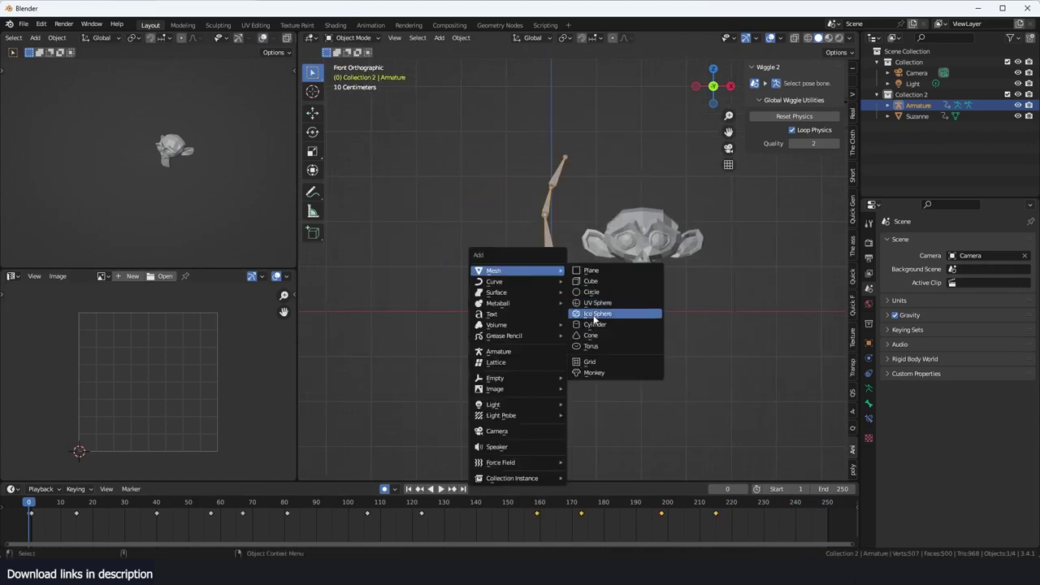
{"action": "left_click", "coordinate": [596, 324]}
{"action": "key", "text": "s"}
{"action": "right_click", "coordinate": [587, 218]}
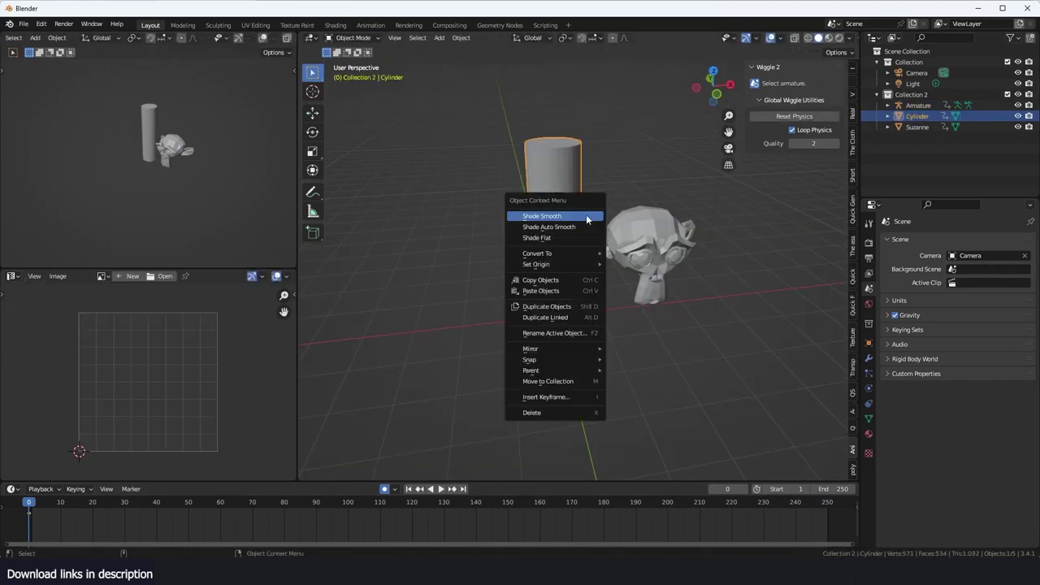
{"action": "left_click", "coordinate": [587, 217]}
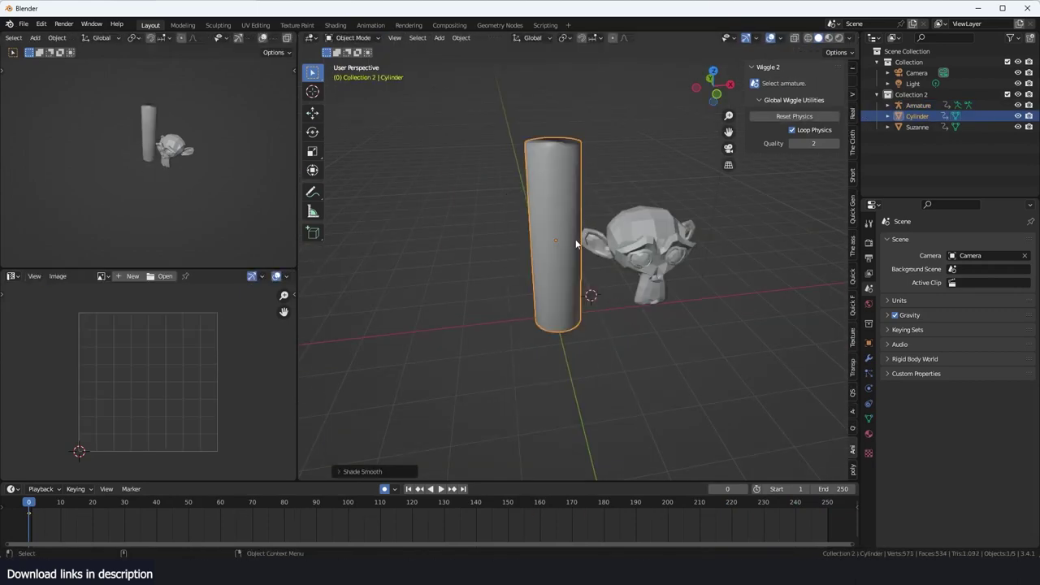
- Subdivide the cylinder along its height with about 40 evenly spaced horizontal loop cuts
{"action": "middle_click_drag", "start_coordinate": [577, 244], "coordinate": [580, 207]}
{"action": "key", "text": "Tab"}
{"action": "key", "text": "ctrl+r"}
{"action": "scroll", "coordinate": [553, 253], "scroll_direction": "up", "scroll_amount": 12}
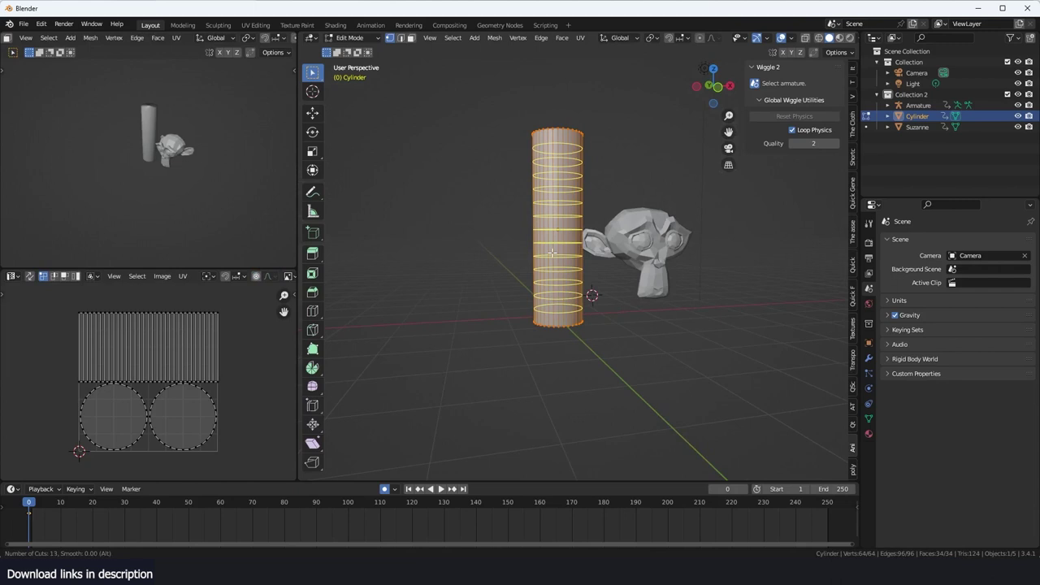
{"action": "scroll", "coordinate": [552, 253], "scroll_direction": "up", "scroll_amount": 10}
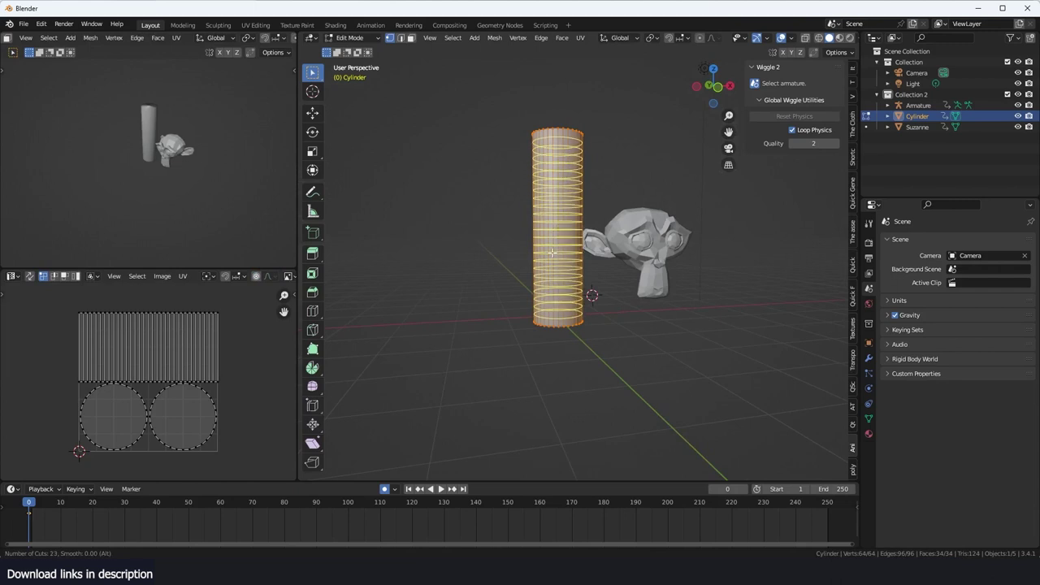
{"action": "scroll", "coordinate": [552, 253], "scroll_direction": "up", "scroll_amount": 16}
{"action": "left_click", "coordinate": [552, 253]}
{"action": "right_click", "coordinate": [586, 237]}
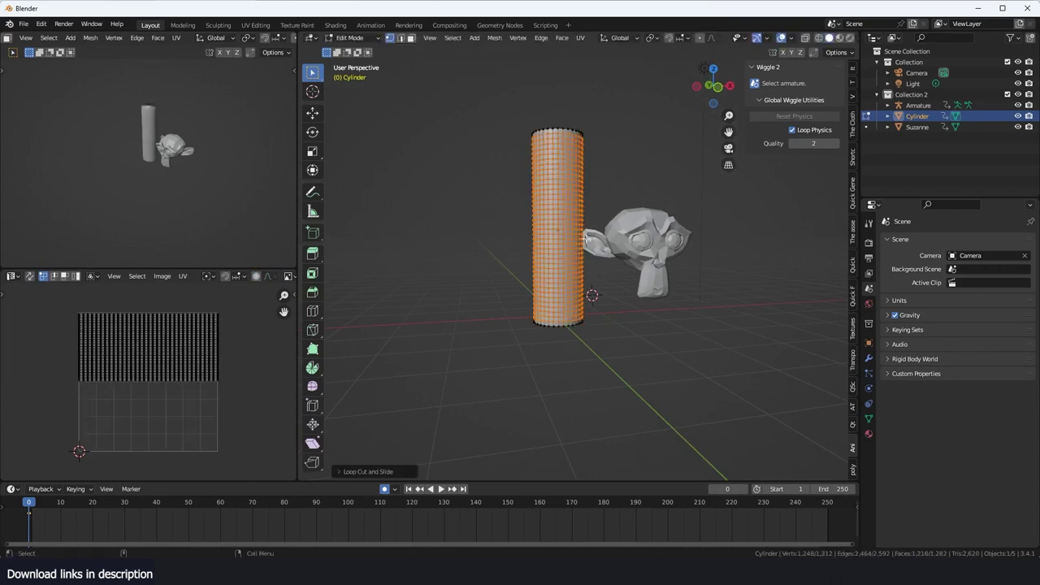
{"action": "key", "text": "Tab"}
- Enable Auto Smooth on the cylinder
{"action": "middle_click_drag", "start_coordinate": [585, 237], "coordinate": [554, 206]}
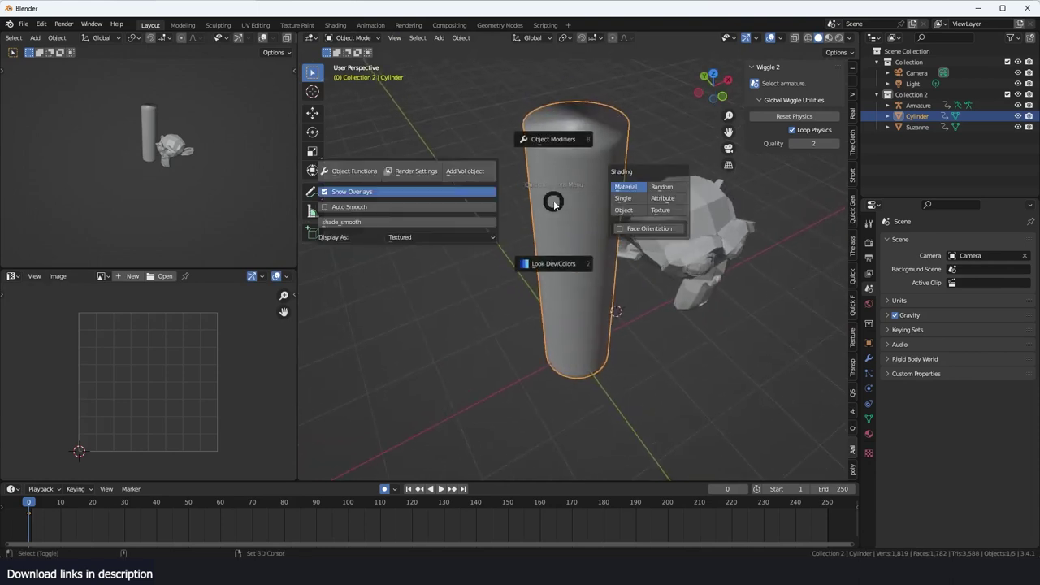
{"action": "key", "text": "Escape"}
{"action": "key", "text": "z"}
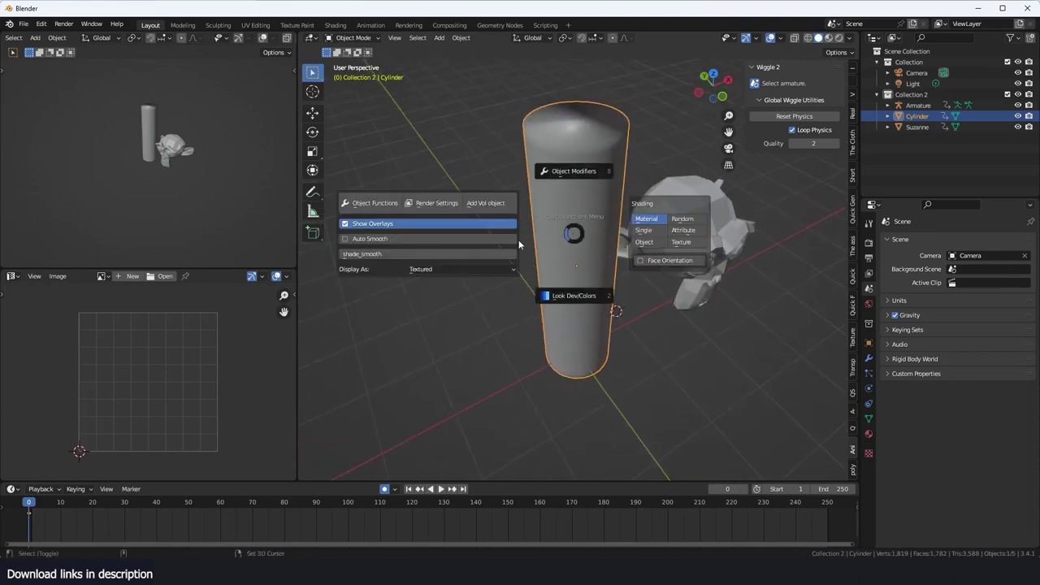
{"action": "left_click", "coordinate": [367, 243]}
{"action": "middle_click_drag", "start_coordinate": [508, 211], "coordinate": [521, 141]}
- Select the cylinder with the armature as active object in front X-ray view and parent the cylinder to the armature
{"action": "key", "text": "KP_1"}
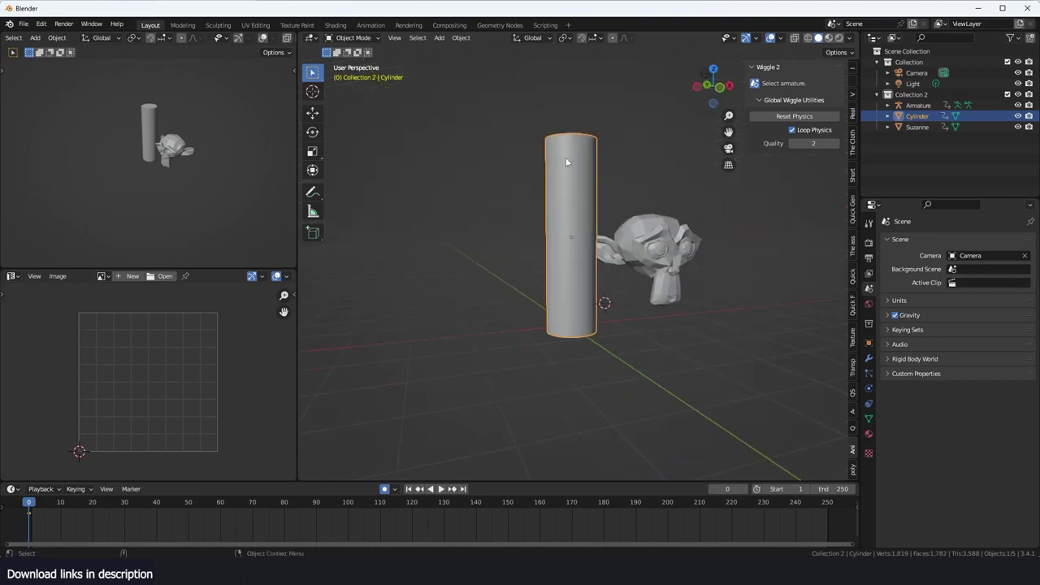
{"action": "key", "text": "alt+z"}
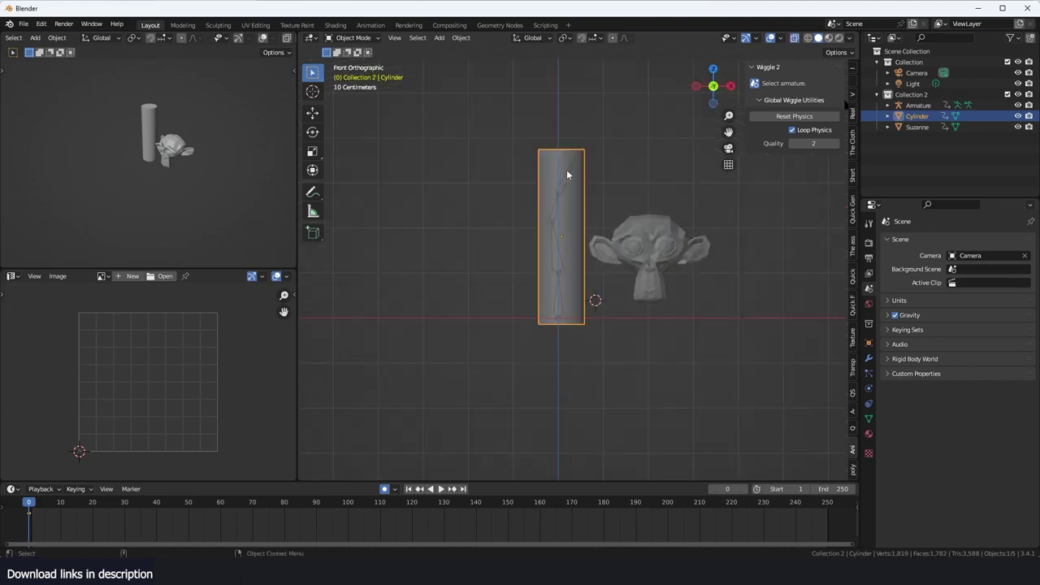
{"action": "scroll", "coordinate": [575, 171], "scroll_direction": "up", "scroll_amount": 4}
{"action": "left_click", "coordinate": [532, 165]}
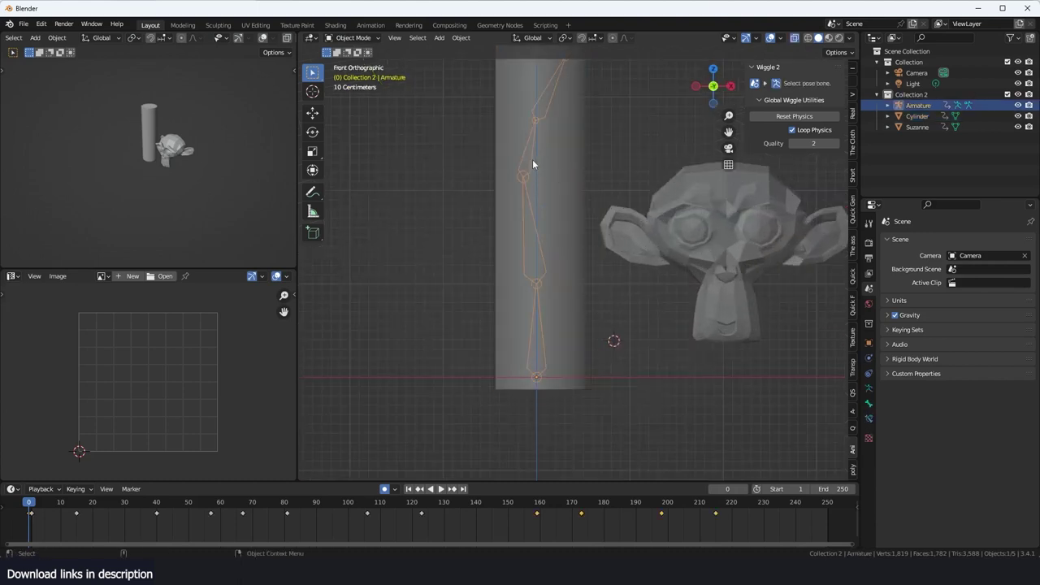
{"action": "left_click", "coordinate": [575, 122], "text": "shift"}
{"action": "left_click", "coordinate": [549, 101], "text": "shift"}
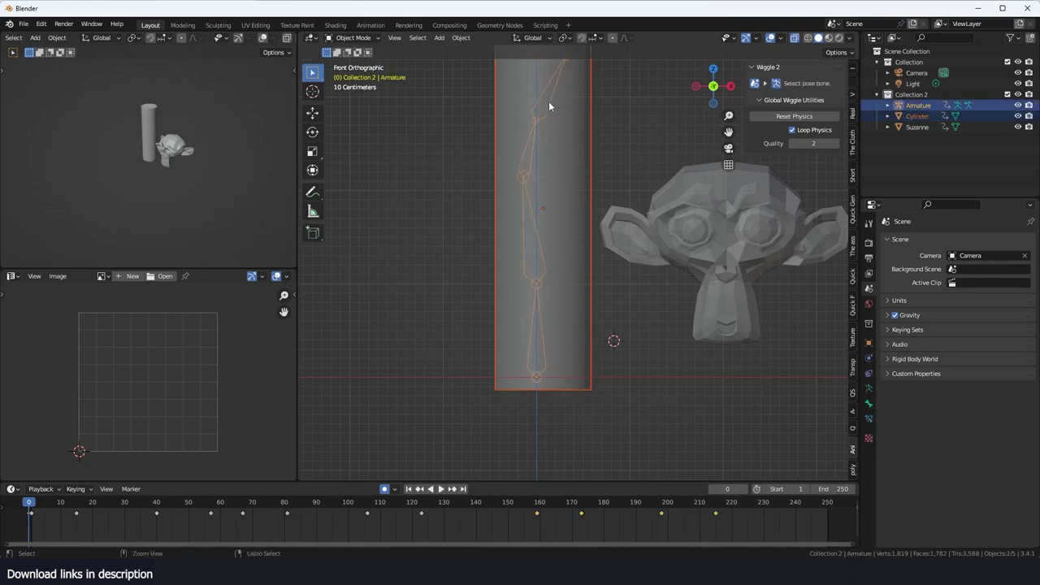
{"action": "key", "text": "ctrl+p"}
{"action": "left_click", "coordinate": [522, 178]}
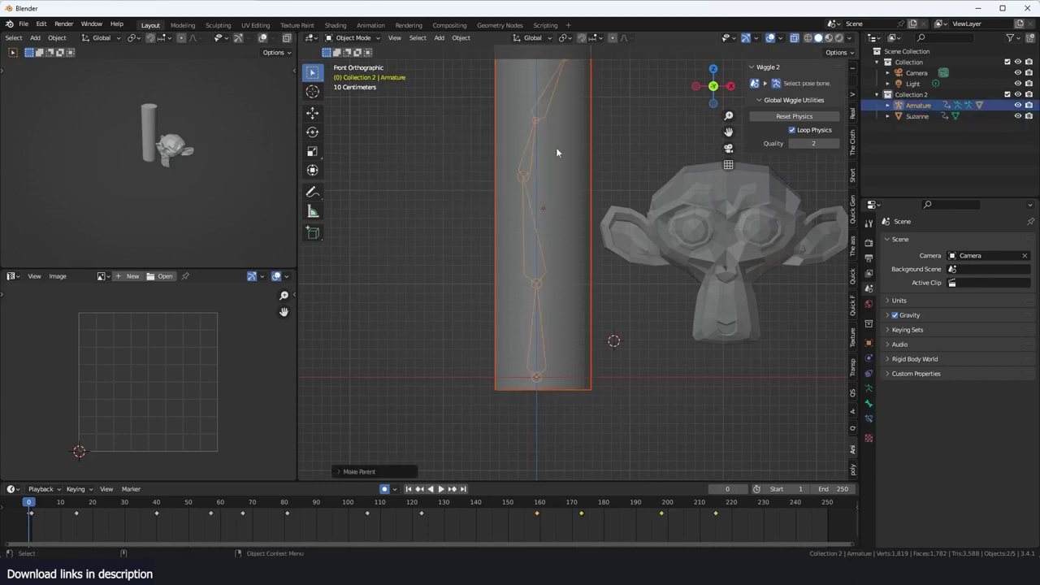
- Play the animation to examine how the cylinder bends with the wiggling bones around the monkey
{"action": "left_click", "coordinate": [587, 136]}
{"action": "middle_click_drag", "start_coordinate": [645, 134], "coordinate": [608, 164]}
{"action": "key", "text": "space"}
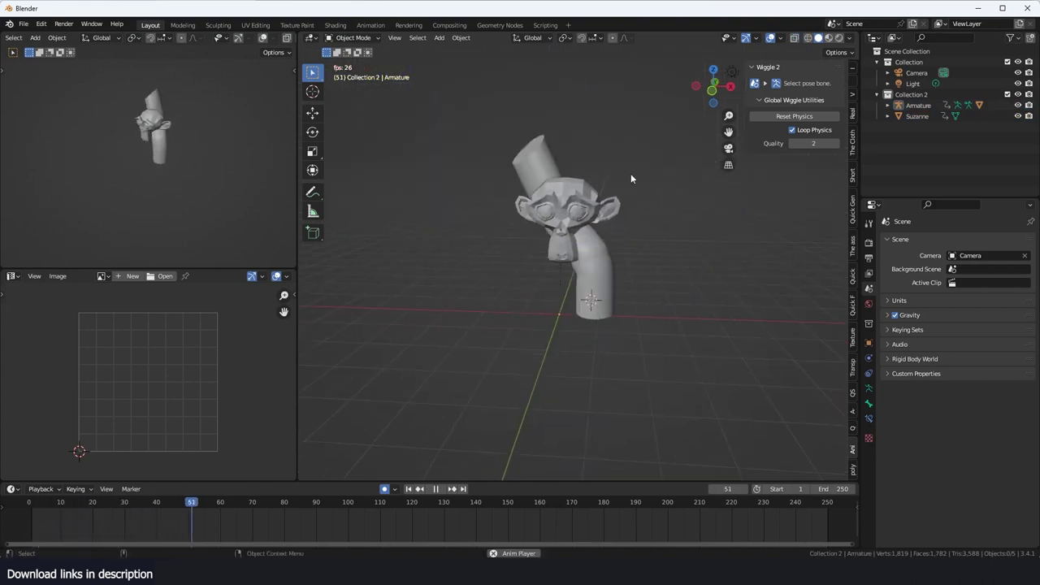
{"action": "middle_click_drag", "start_coordinate": [579, 203], "coordinate": [619, 203]}
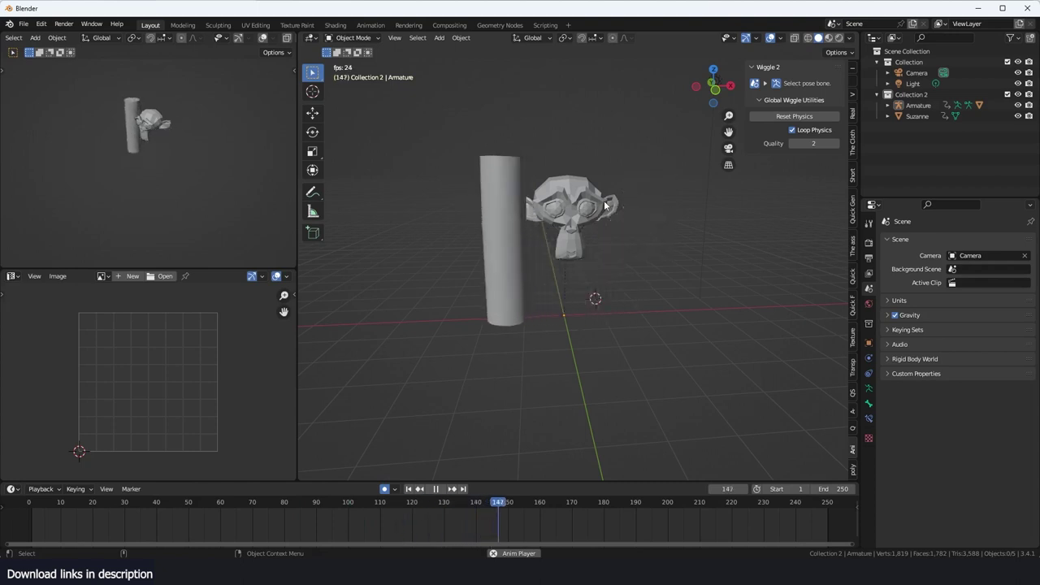
{"action": "key", "text": "space"}
- Edit the cylinder's mesh at frame 0 and widen it horizontally by about 1.86 times, keeping its height
{"action": "left_click", "coordinate": [612, 248]}
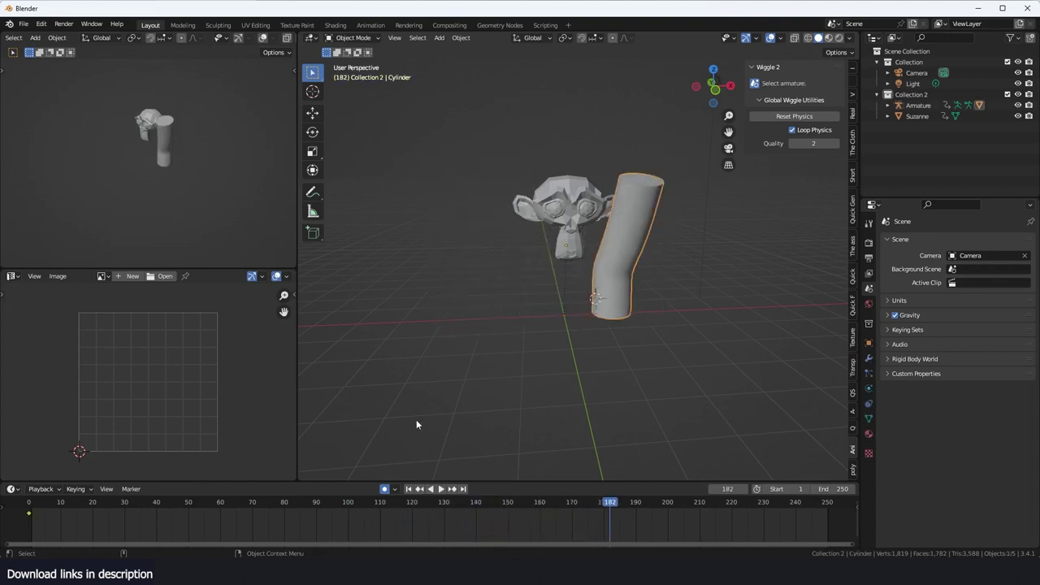
{"action": "right_click_drag", "start_coordinate": [32, 520], "coordinate": [21, 520], "text": "shift"}
{"action": "key", "text": "Tab"}
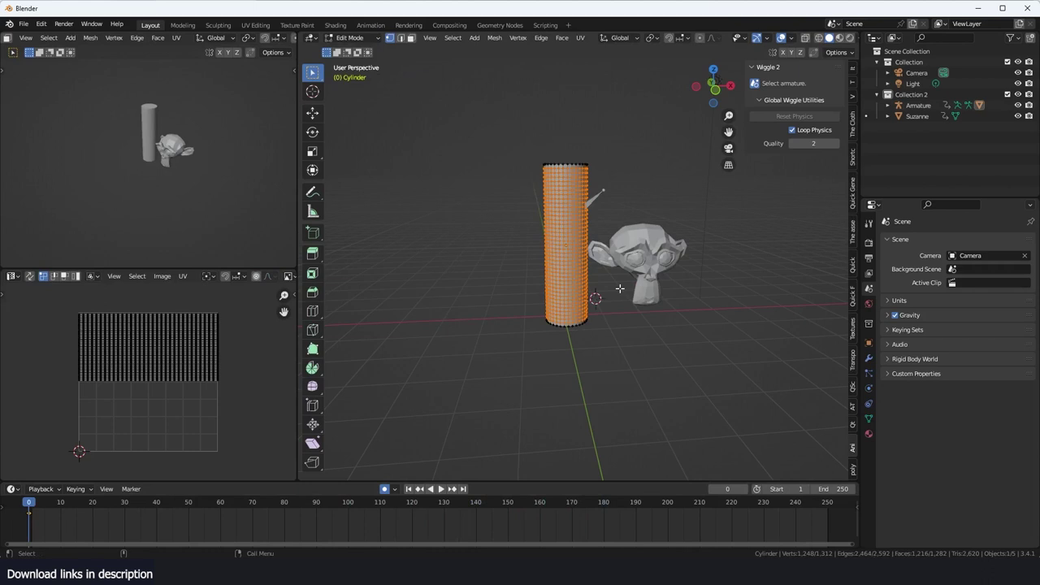
{"action": "key", "text": "s"}
{"action": "key", "text": "shift+z"}
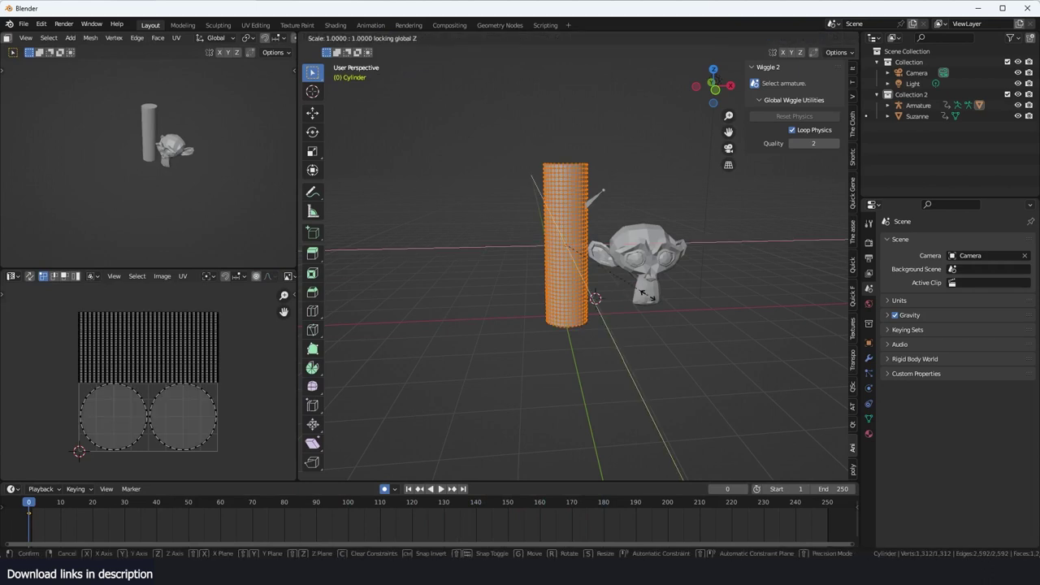
{"action": "left_click", "coordinate": [735, 296]}
- Stretch the cylinder mesh vertically by about 1.48 times and enlarge it uniformly a little more
{"action": "key", "text": "s"}
{"action": "key", "text": "z"}
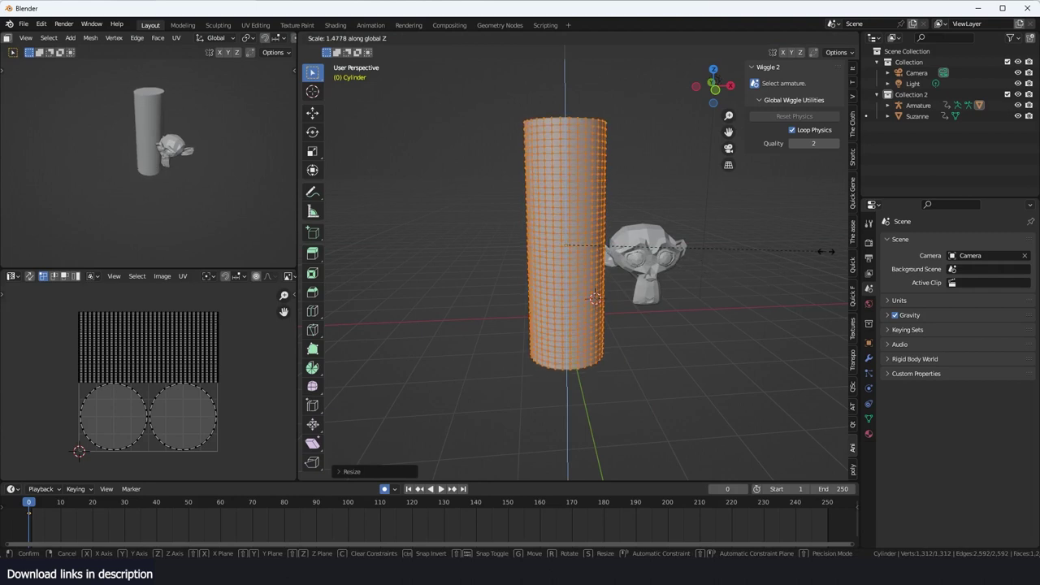
{"action": "left_click", "coordinate": [826, 252]}
{"action": "key", "text": "s"}
{"action": "left_click", "coordinate": [768, 264]}
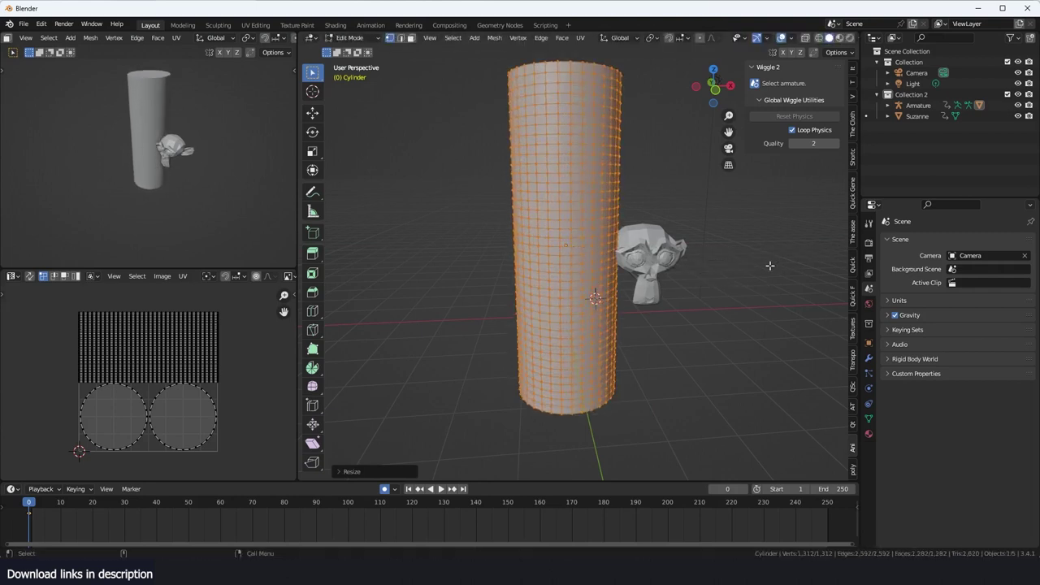
- Examine the bones inside the enlarged cylinder from the front in Object Mode with wireframe shading, and restore solid shading
{"action": "key", "text": "KP_1"}
{"action": "key", "text": "ctrl+Tab"}
{"action": "key", "text": "Escape"}
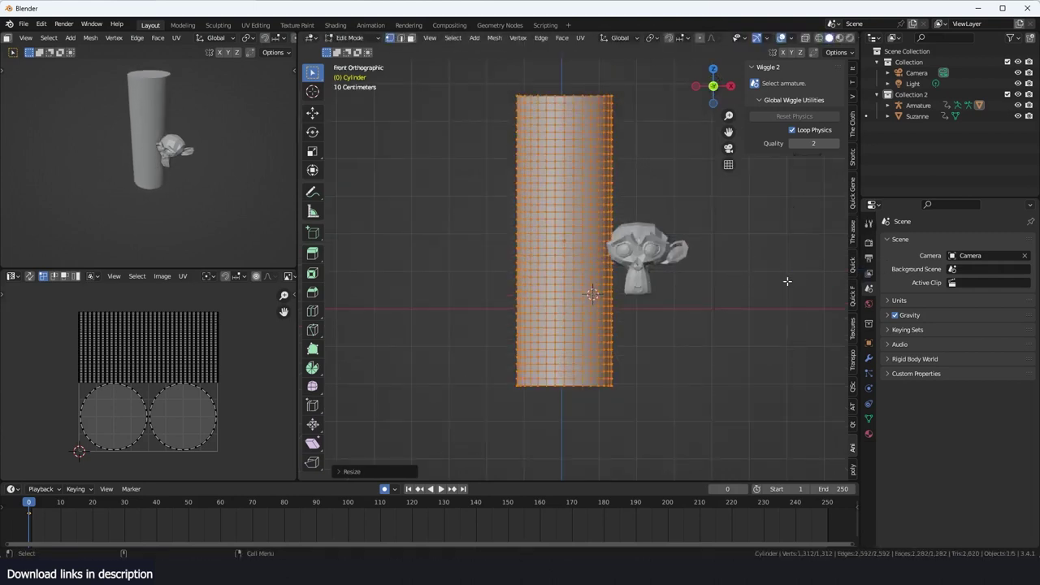
{"action": "key", "text": "ctrl+Tab"}
{"action": "left_click", "coordinate": [598, 308]}
{"action": "key", "text": "z"}
{"action": "left_click", "coordinate": [494, 307]}
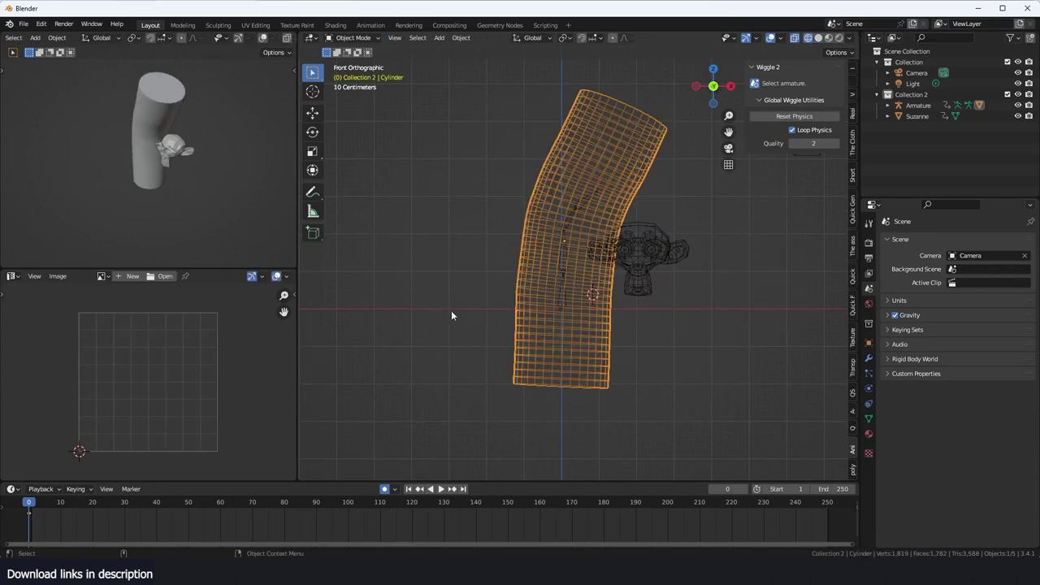
{"action": "key", "text": "z"}
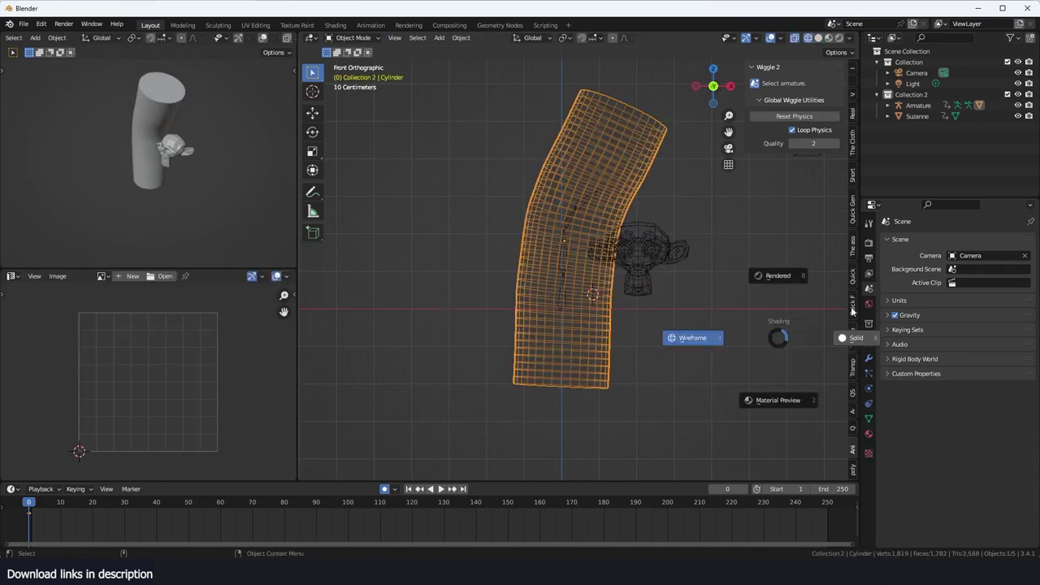
{"action": "left_click", "coordinate": [697, 337]}
{"action": "middle_click_drag", "start_coordinate": [697, 314], "coordinate": [686, 344]}
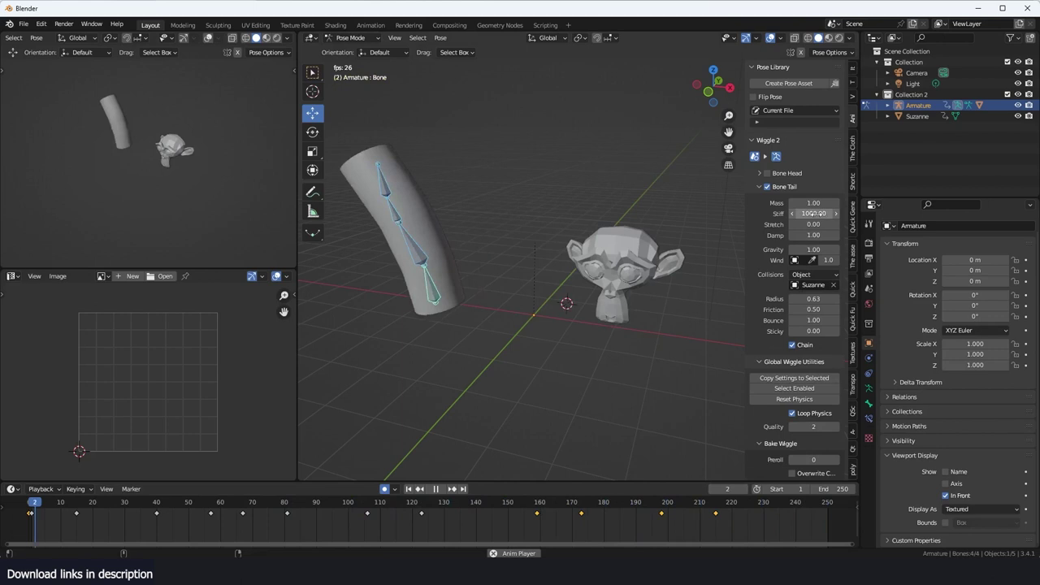
- During playback, set the selected bones' tail stiffness to 1, raise it to 174.70 and stop the animation
{"action": "left_click", "coordinate": [822, 214]}
{"action": "type", "text": "1"}
{"action": "key", "text": "Return"}
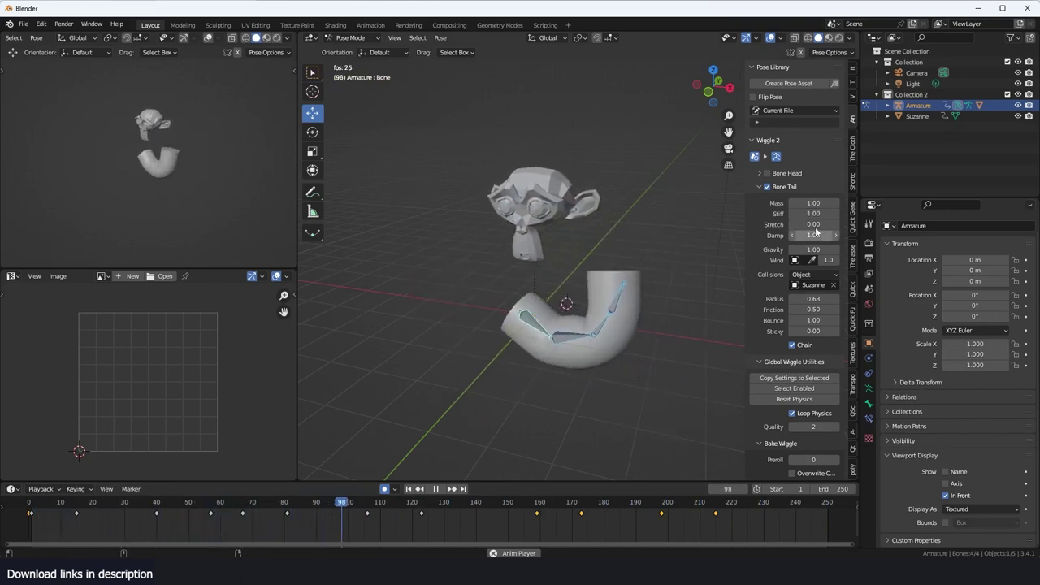
{"action": "mouse_move", "coordinate": [815, 213]}
{"action": "left_mouse_down"}
{"action": "mouse_move", "coordinate": [862, 214]}
{"action": "mouse_move", "coordinate": [799, 214]}
{"action": "left_mouse_up"}
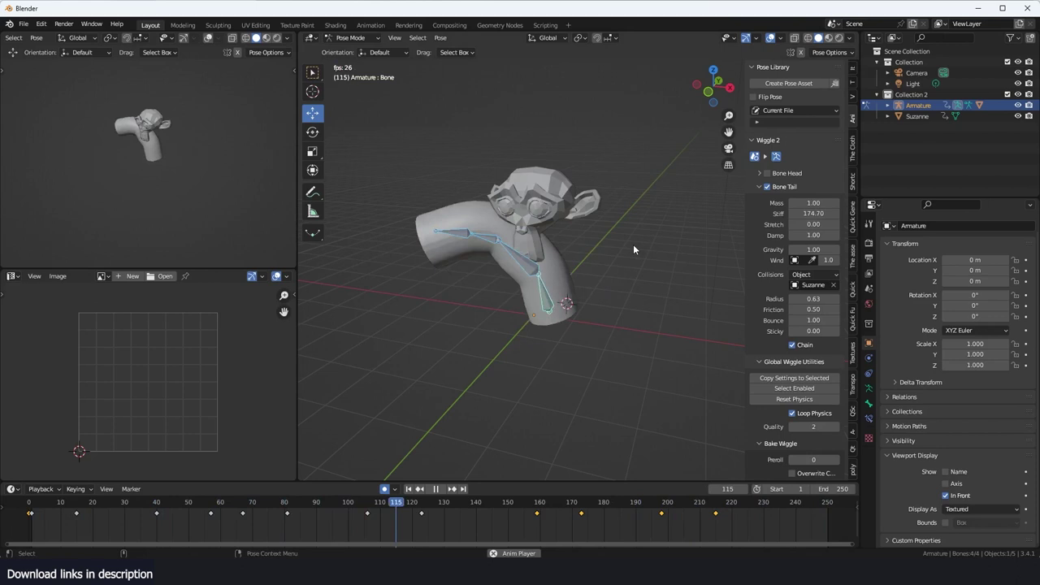
{"action": "key", "text": "space"}
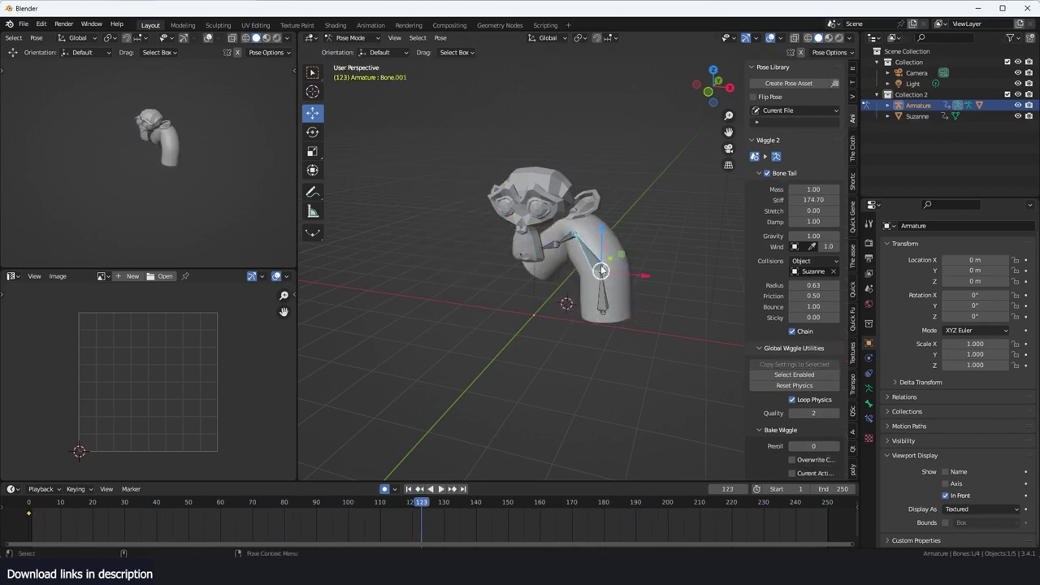
- Extrude two side branches from the bone chain in front view, three bones on one side and four on the other
{"action": "key", "text": "Tab"}
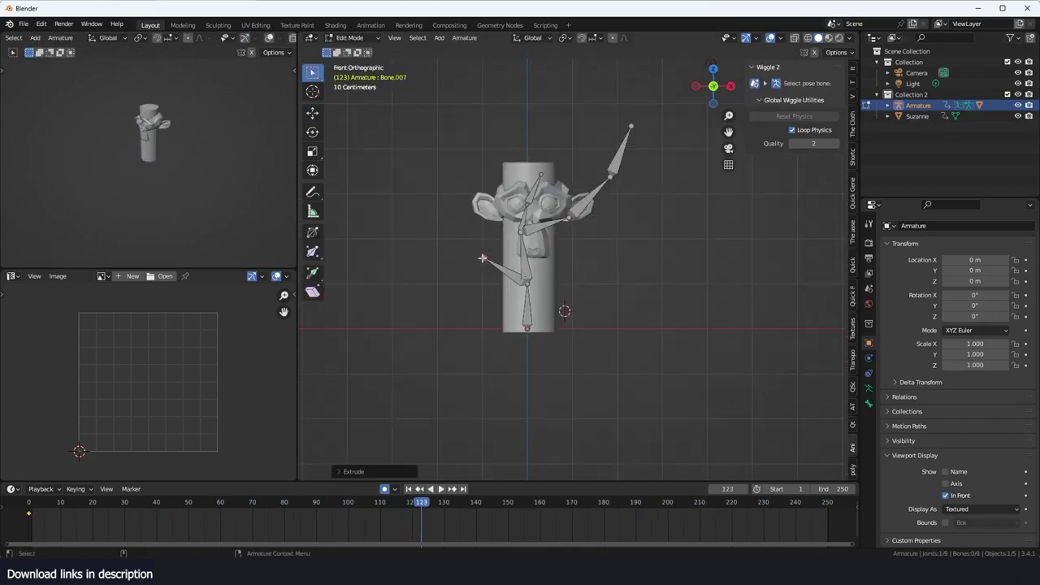
{"action": "key", "text": "e"}
{"action": "left_click", "coordinate": [436, 199]}
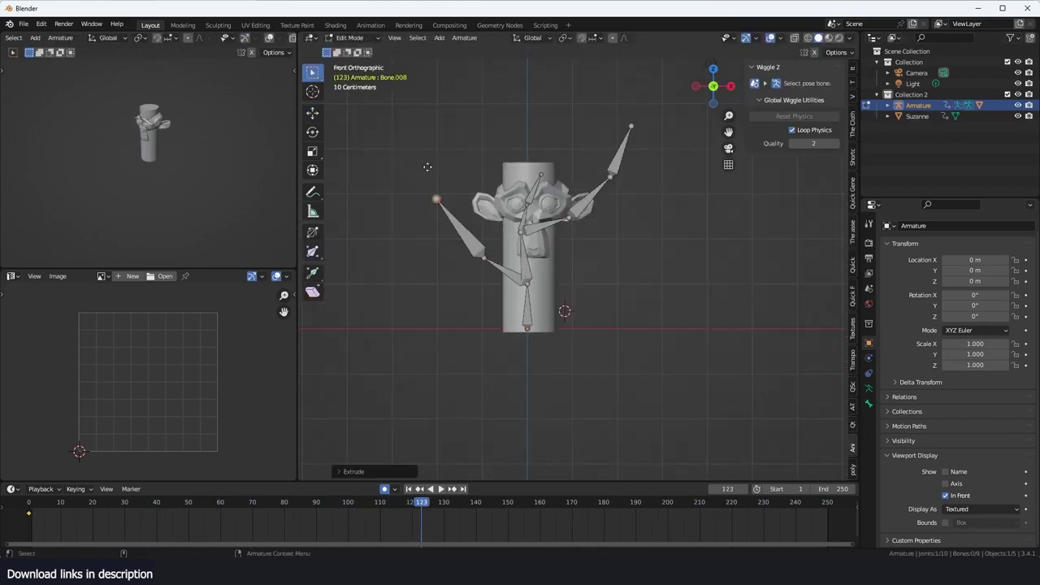
{"action": "key", "text": "e"}
{"action": "left_click", "coordinate": [431, 158]}
{"action": "key", "text": "e"}
{"action": "left_click", "coordinate": [437, 78]}
{"action": "key", "text": "Tab"}
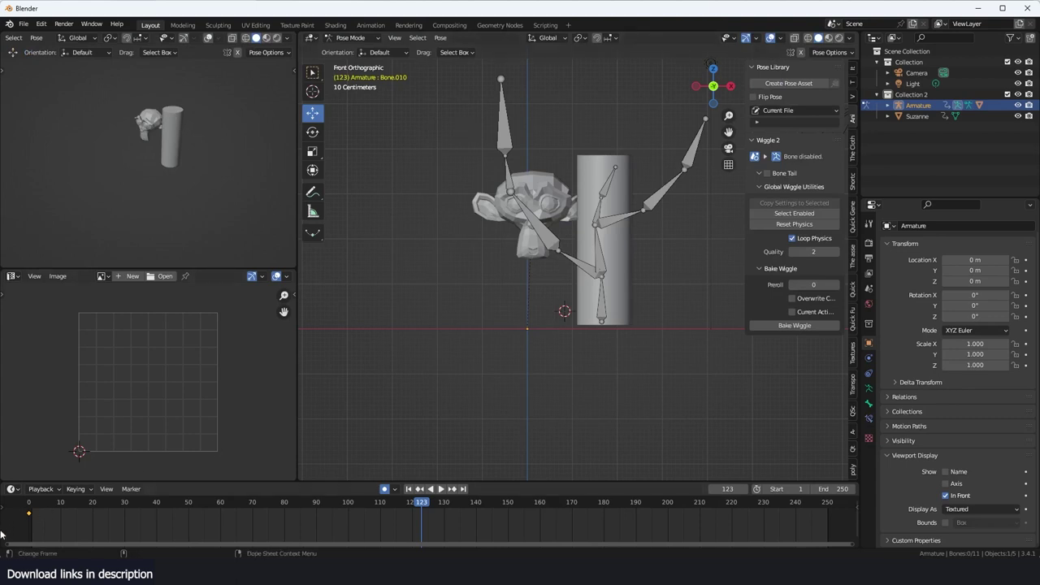
- Play the animation from the start to examine how the new branch bones follow the chain
{"action": "left_click", "coordinate": [18, 507]}
{"action": "key", "text": "space"}
{"action": "scroll", "coordinate": [479, 289], "scroll_direction": "down", "scroll_amount": 4}
{"action": "middle_click_drag", "start_coordinate": [510, 271], "coordinate": [477, 305]}
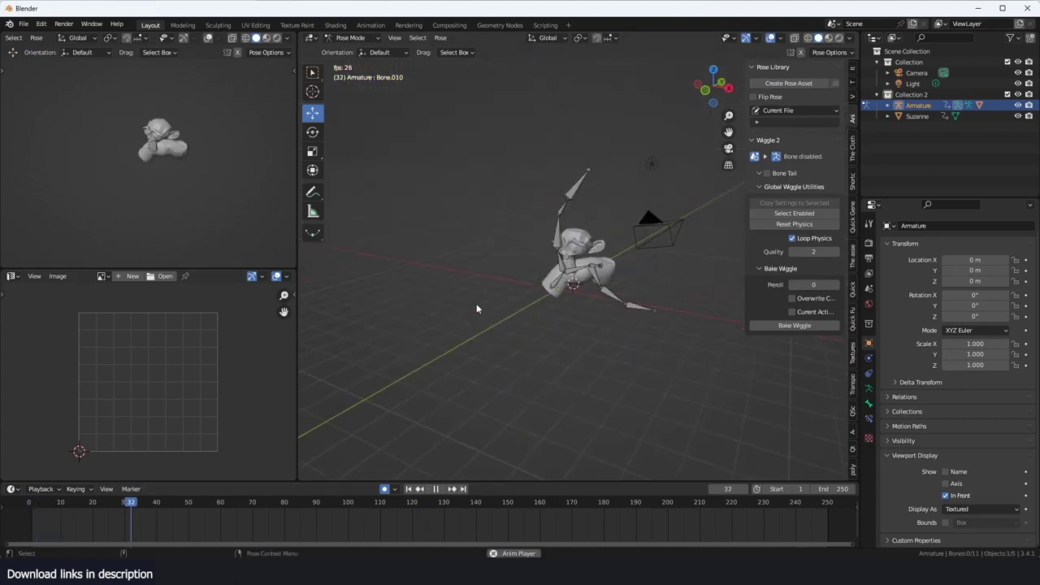
{"action": "key", "text": "Escape"}
- Select all seven branch bones, enable Bone Tail wiggle on them and play the animation
{"action": "scroll", "coordinate": [572, 267], "scroll_direction": "up", "scroll_amount": 3}
{"action": "left_click", "coordinate": [551, 252]}
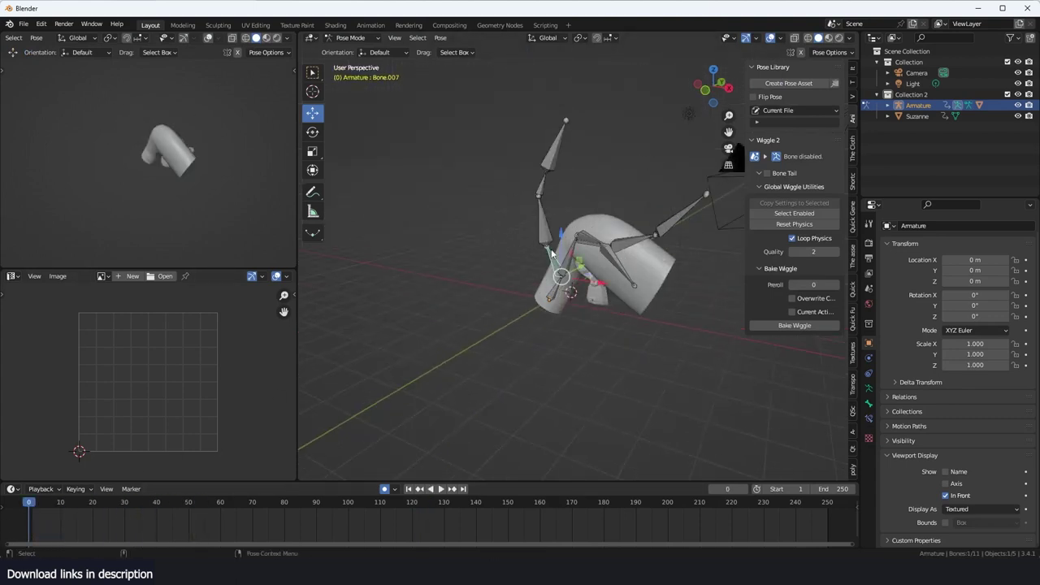
{"action": "left_click", "coordinate": [543, 183], "text": "shift"}
{"action": "left_click", "coordinate": [542, 221], "text": "shift"}
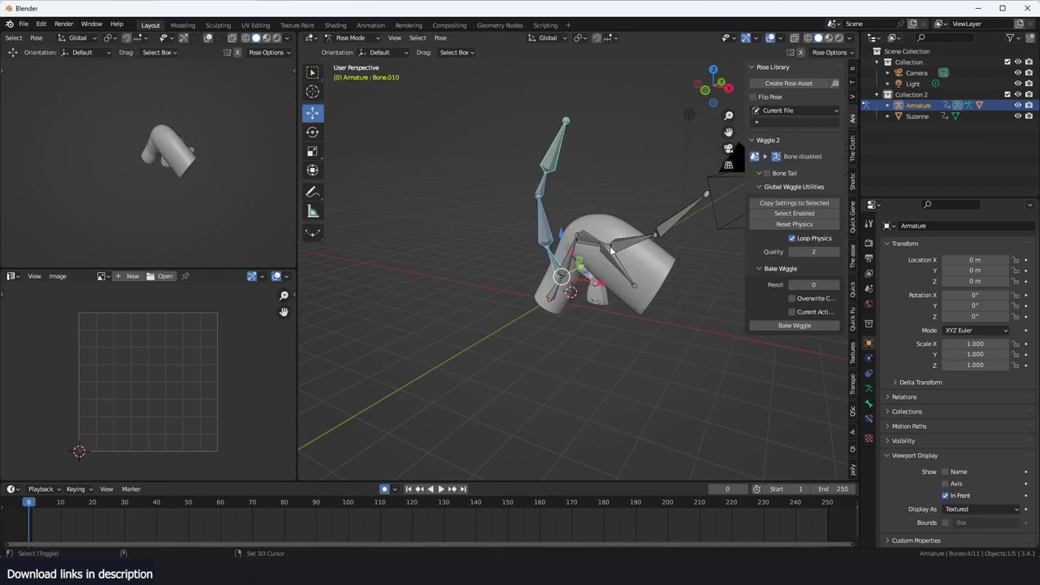
{"action": "middle_click_drag", "start_coordinate": [581, 175], "coordinate": [624, 193]}
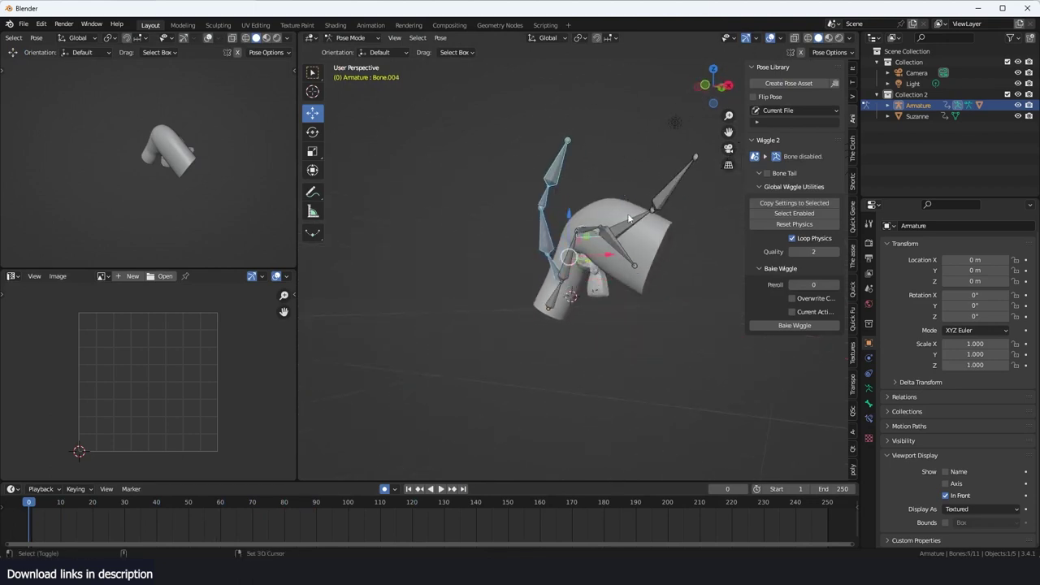
{"action": "left_click", "coordinate": [670, 193], "text": "shift"}
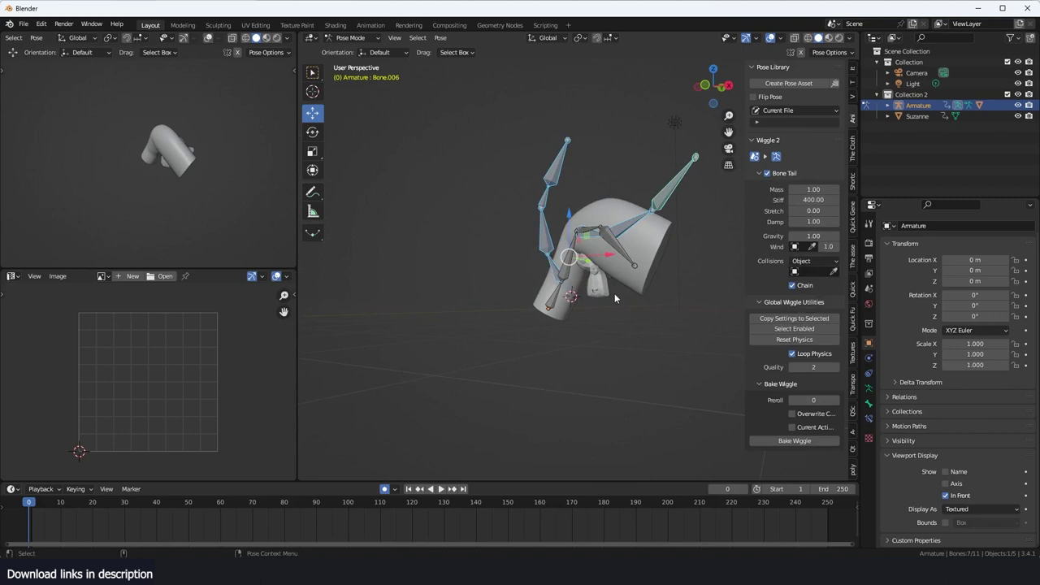
{"action": "key", "text": "space"}
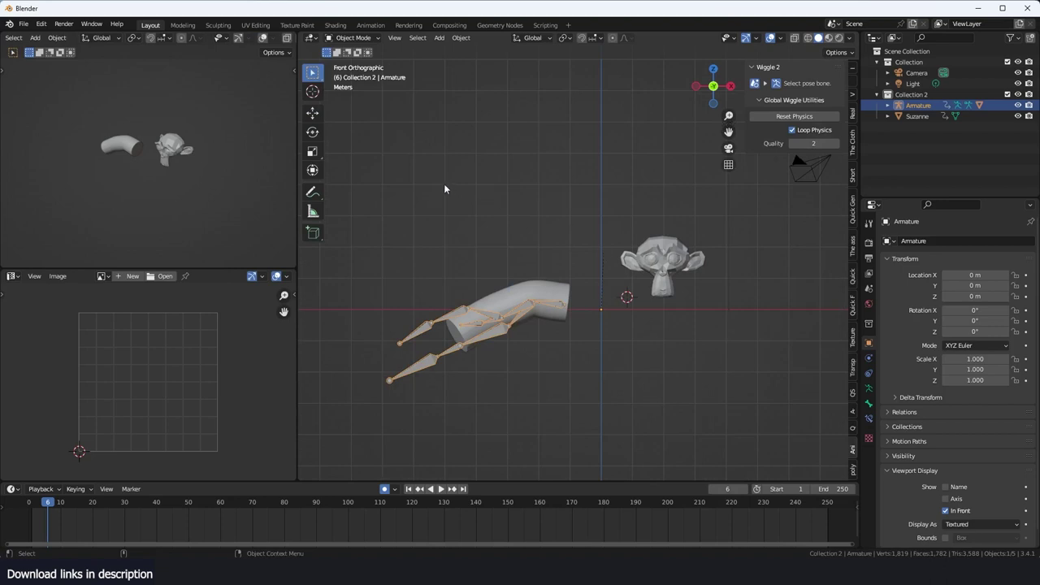
- Delete the armature, the cylinder and the monkey from the scene
{"action": "left_click_drag", "start_coordinate": [444, 184], "coordinate": [676, 345]}
{"action": "key", "text": "x"}
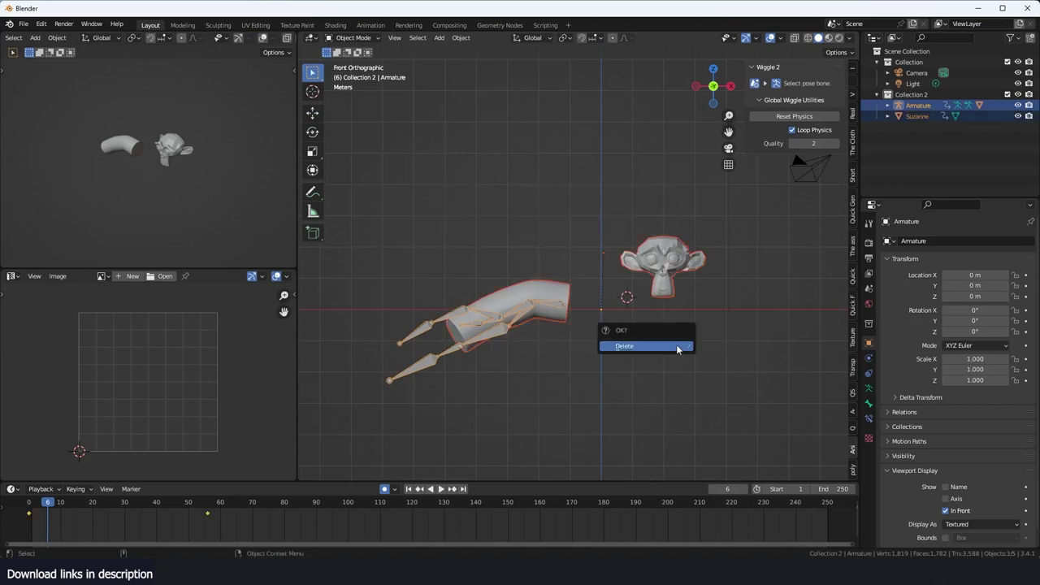
{"action": "left_click", "coordinate": [676, 345]}
- Add a new armature laid out horizontally and subdivide it into a chain of 18 bones
{"action": "scroll", "coordinate": [481, 317], "scroll_direction": "up", "scroll_amount": 1}
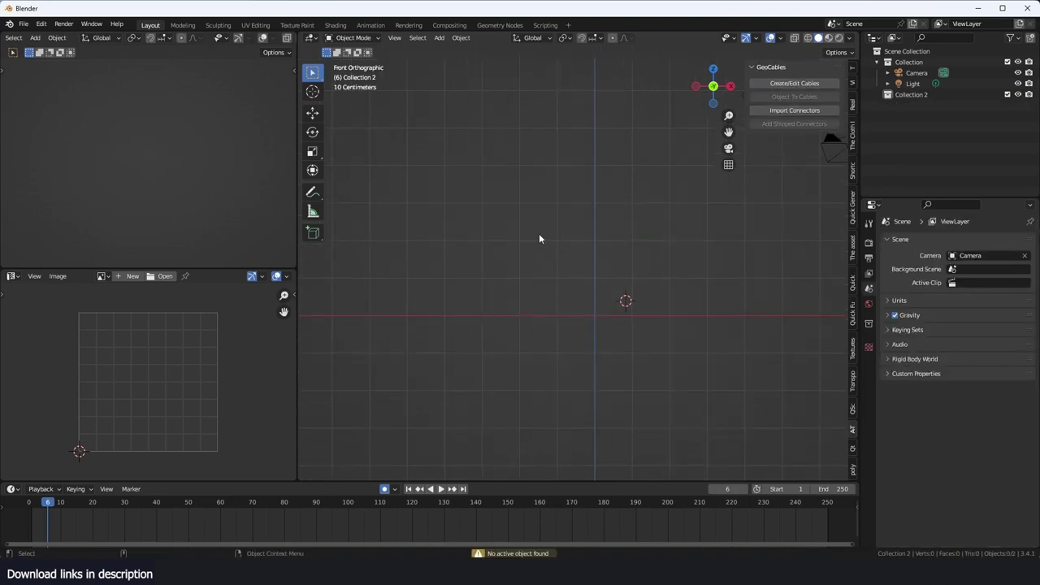
{"action": "key", "text": "shift+a"}
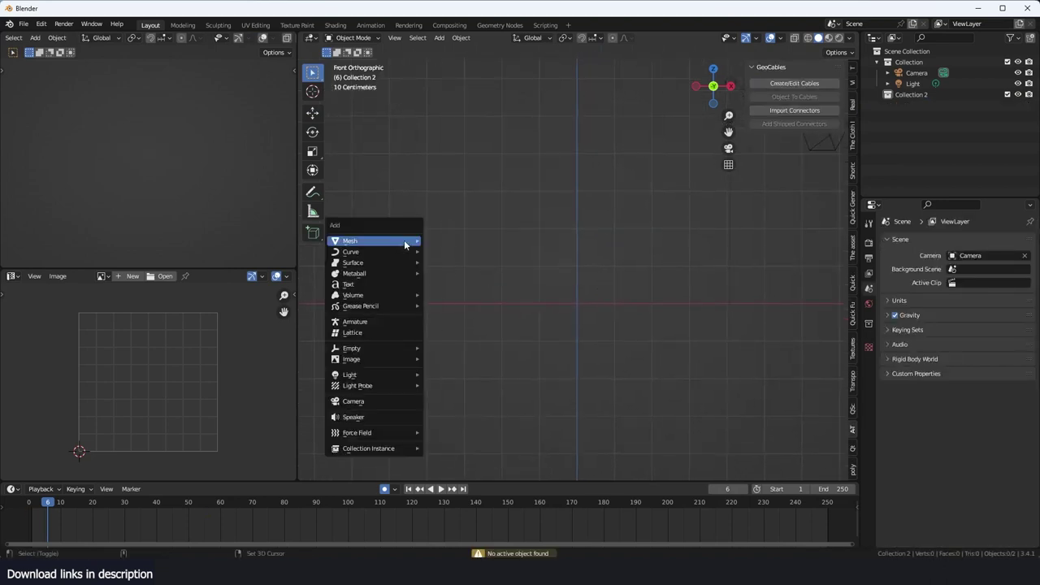
{"action": "left_click", "coordinate": [390, 322]}
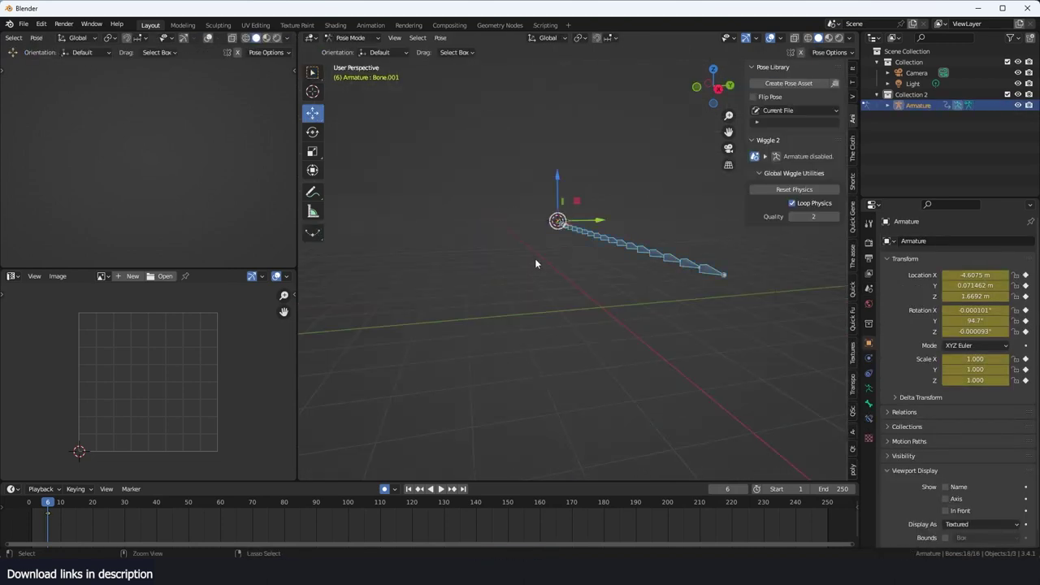
{"action": "middle_click_drag", "start_coordinate": [535, 263], "coordinate": [669, 264]}
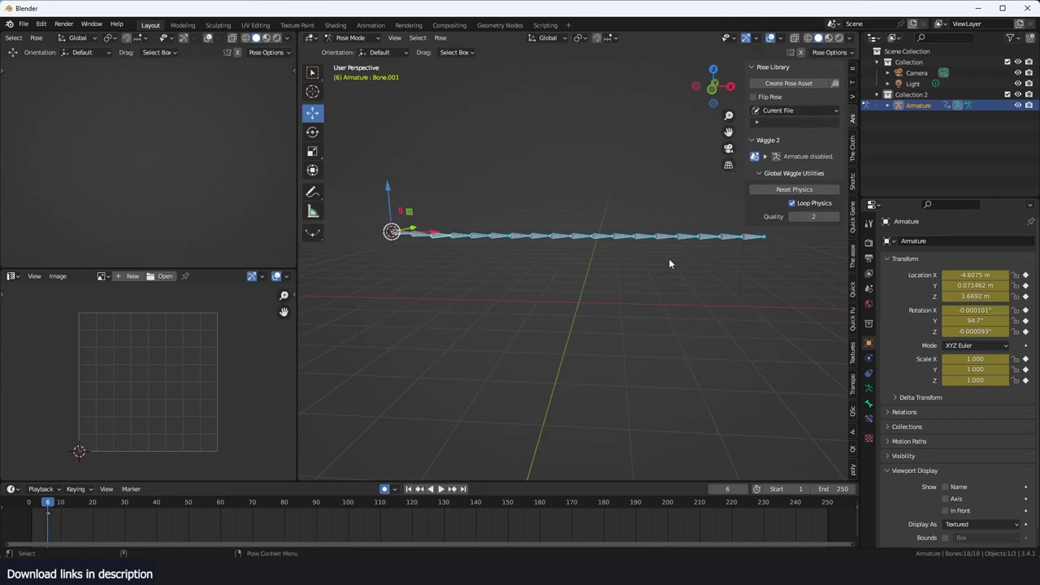
- Enable Wiggle 2 on the armature and Bone Tail on all its bones, and play the animation
{"action": "left_click", "coordinate": [775, 157]}
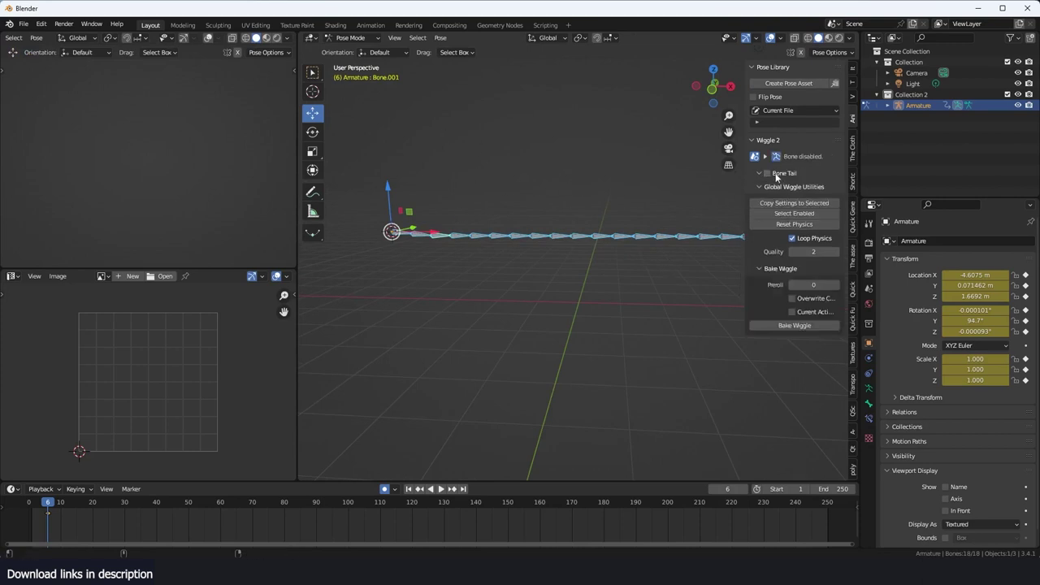
{"action": "left_click", "coordinate": [767, 173]}
{"action": "key", "text": "space"}
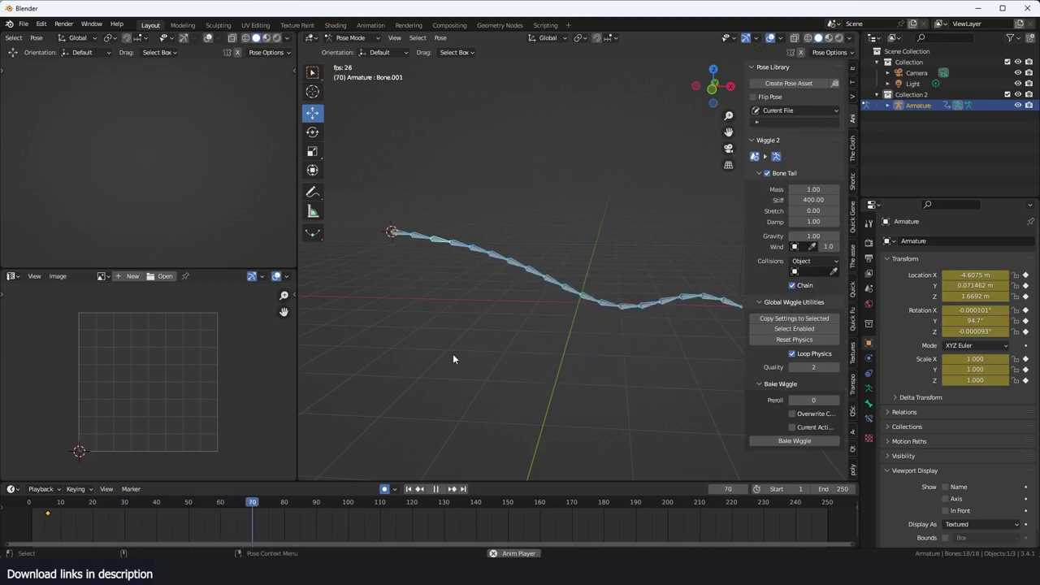
{"action": "key", "text": "Escape"}
{"action": "key", "text": "space"}
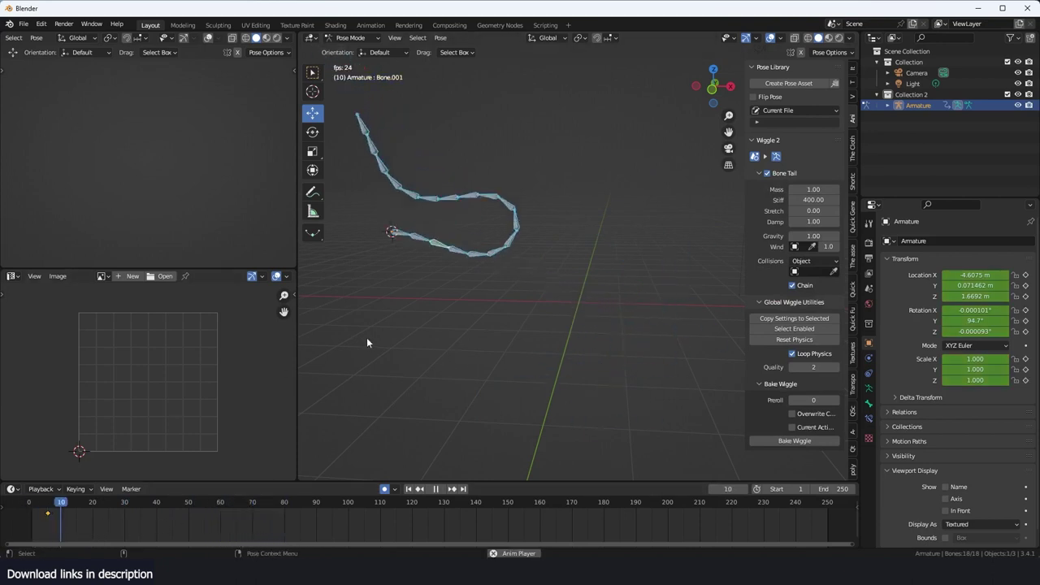
{"action": "left_click", "coordinate": [366, 338]}
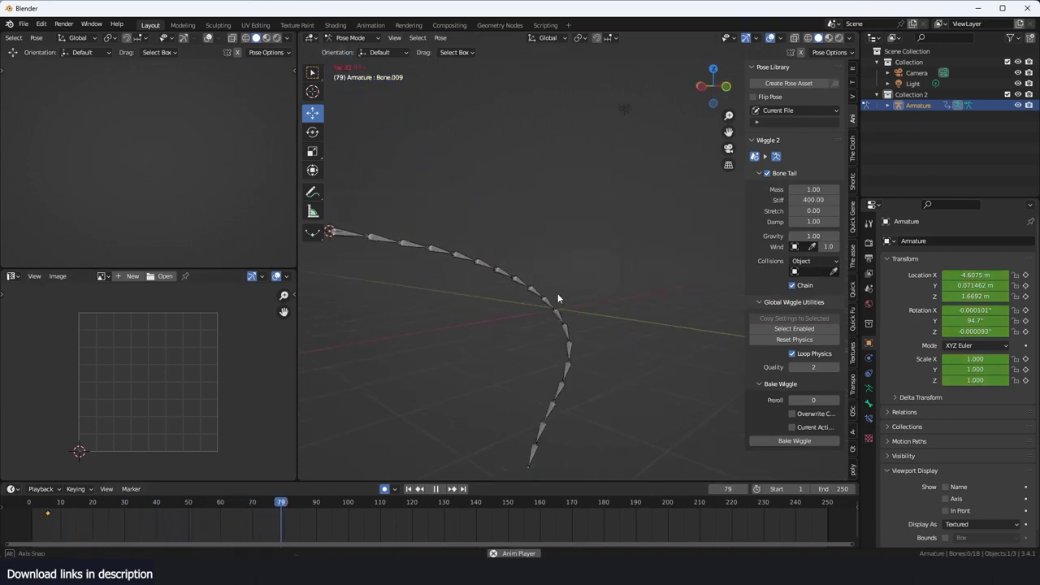
- Keyframe different poses of the chain's first bone around frames 1, 46, 82 and 110 and play them back
{"action": "left_click", "coordinate": [363, 243]}
{"action": "key", "text": "Escape"}
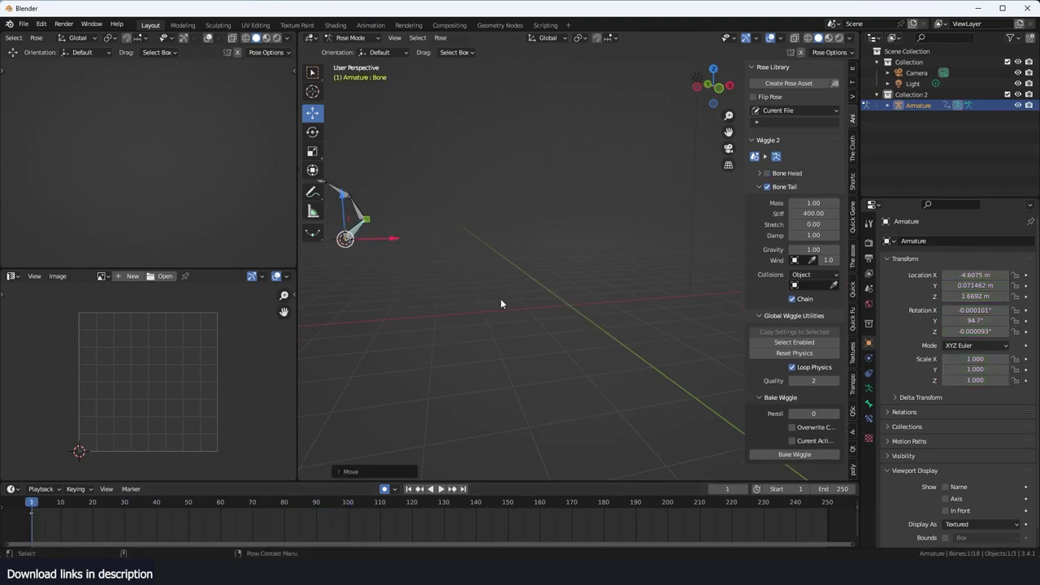
{"action": "left_click", "coordinate": [175, 511]}
{"action": "key", "text": "r"}
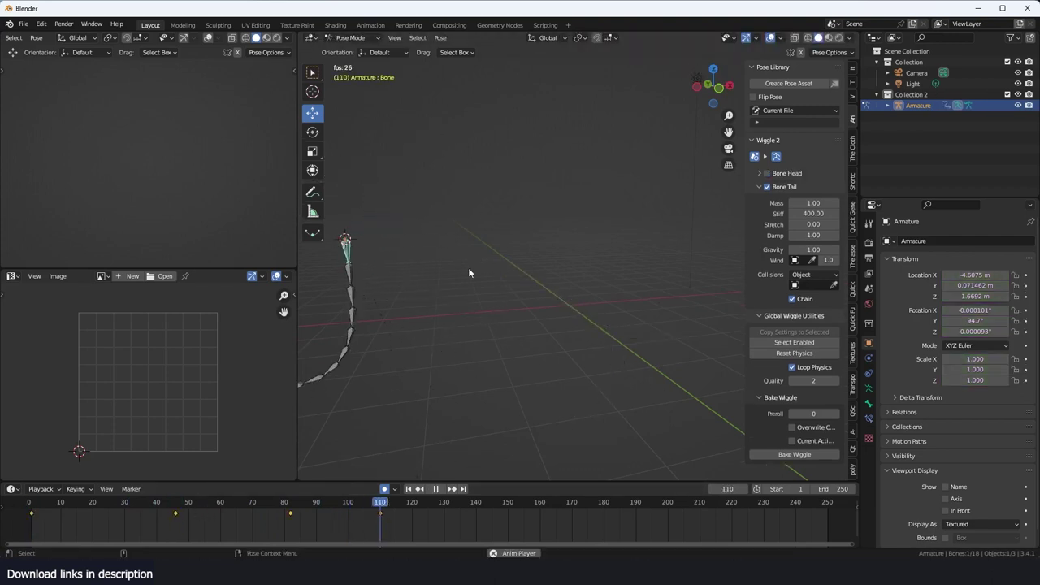
{"action": "key", "text": "Escape"}
- Apply the chain's current pose as its rest pose and return to Object Mode
{"action": "key", "text": "ctrl+a"}
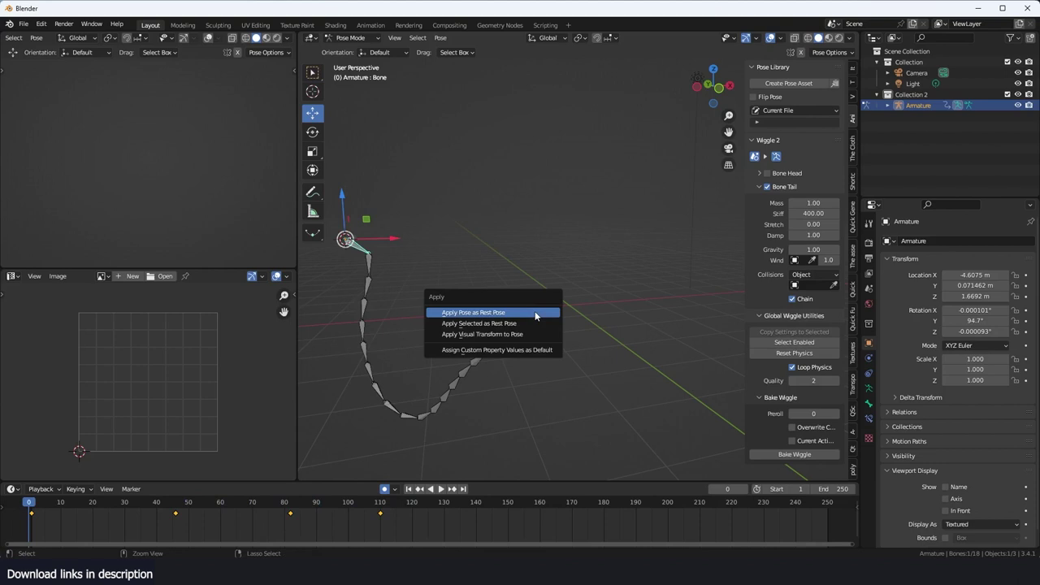
{"action": "left_click", "coordinate": [535, 311]}
{"action": "key", "text": "ctrl+Tab"}
- Add a plane scaled up into a large floor under the chain and pick it as the bones' collision object
{"action": "key", "text": "shift+a"}
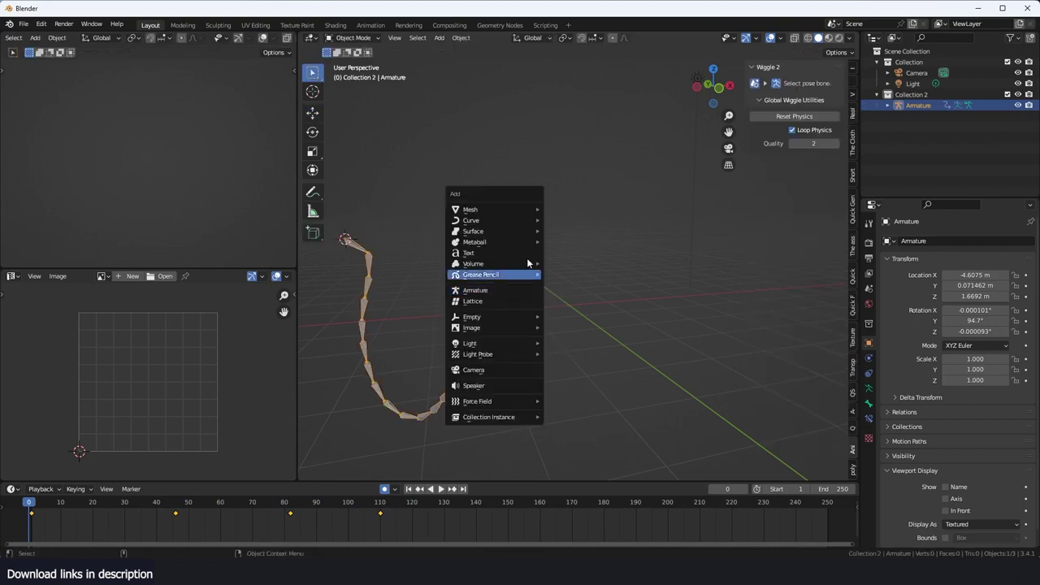
{"action": "mouse_move", "coordinate": [527, 208]}
{"action": "left_click", "coordinate": [580, 209]}
{"action": "key", "text": "s"}
{"action": "left_click", "coordinate": [798, 358]}
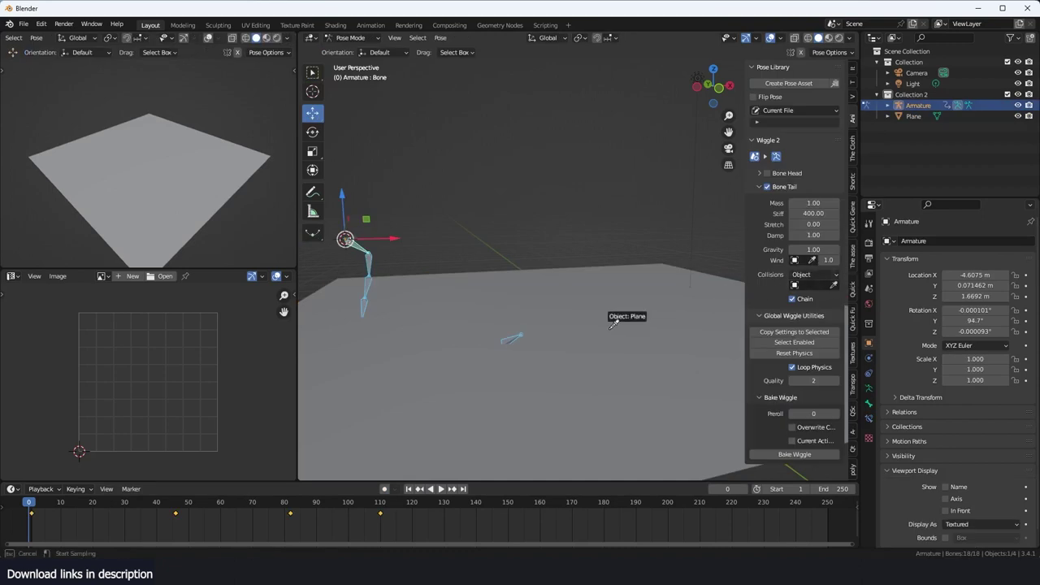
{"action": "key", "text": "ctrl+Tab"}
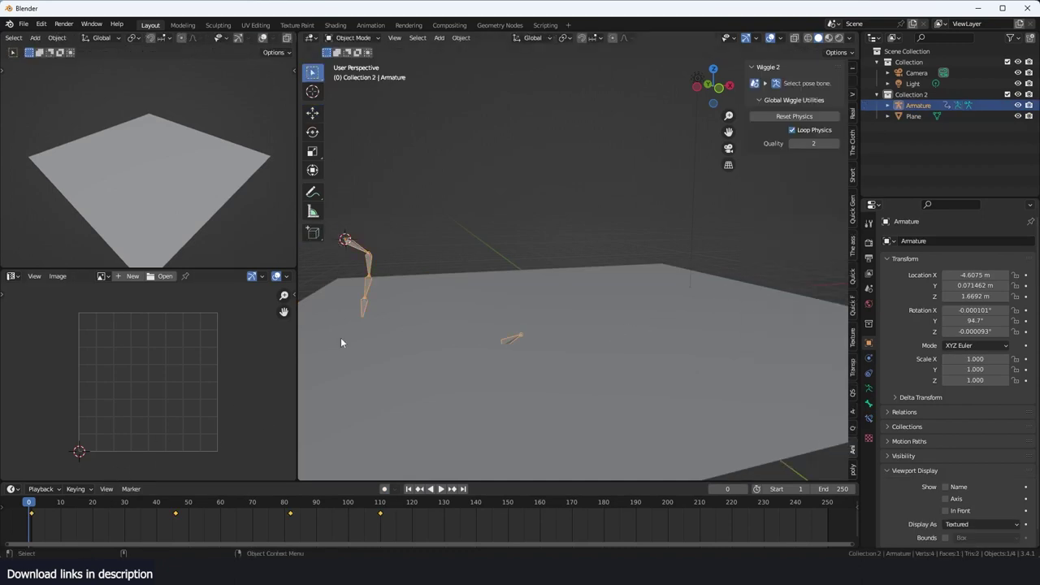
- Play the animation of the bone chain falling onto the floor plane and stop it
{"action": "key", "text": "space"}
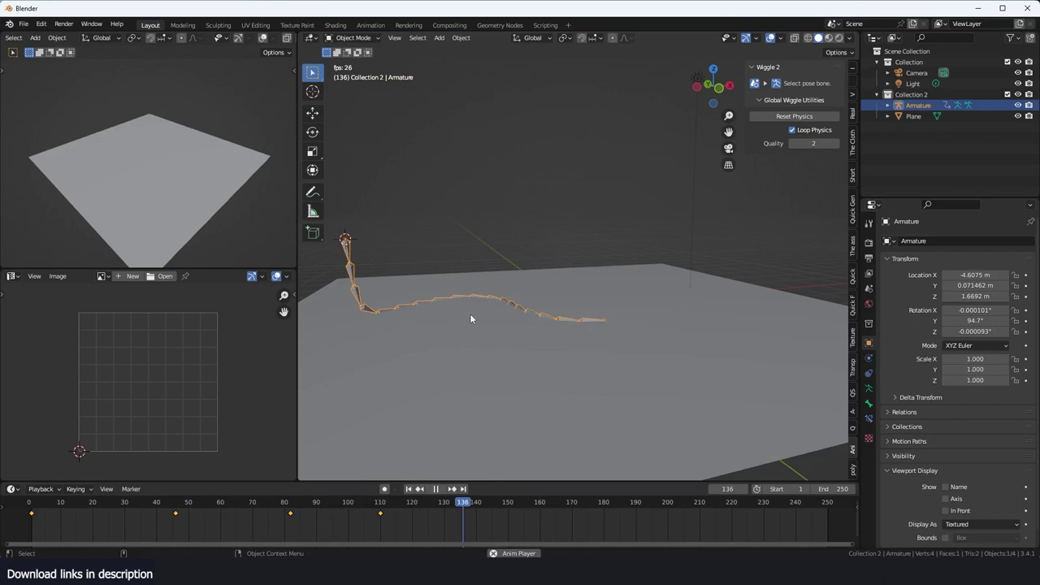
{"action": "key", "text": "Escape"}
- Parent the cylinder to the armature with automatic weights, restore solid shading and clear the selection
{"action": "key", "text": "KP_1"}
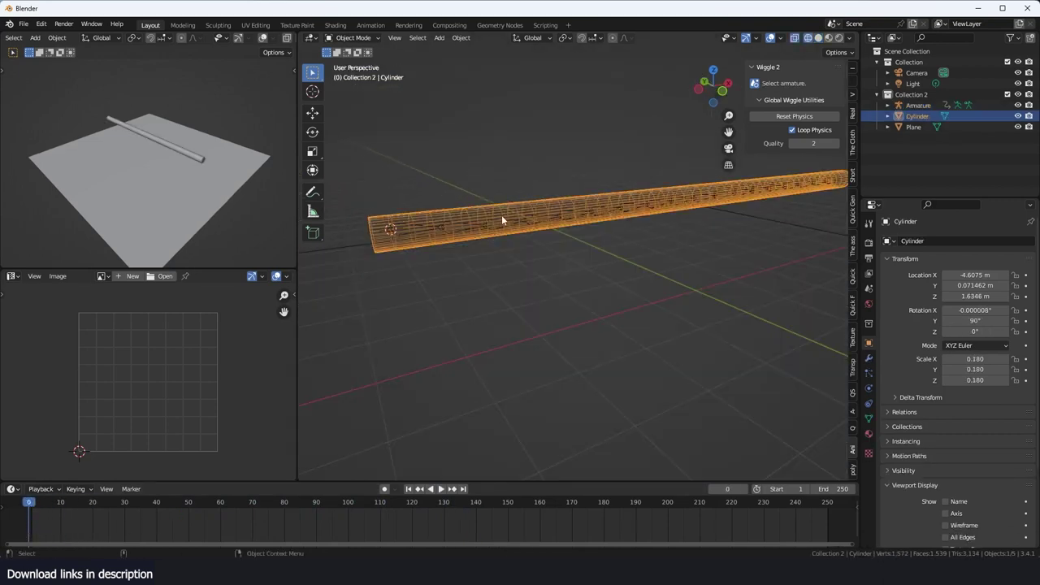
{"action": "left_click", "coordinate": [504, 221], "text": "shift"}
{"action": "key", "text": "ctrl+p"}
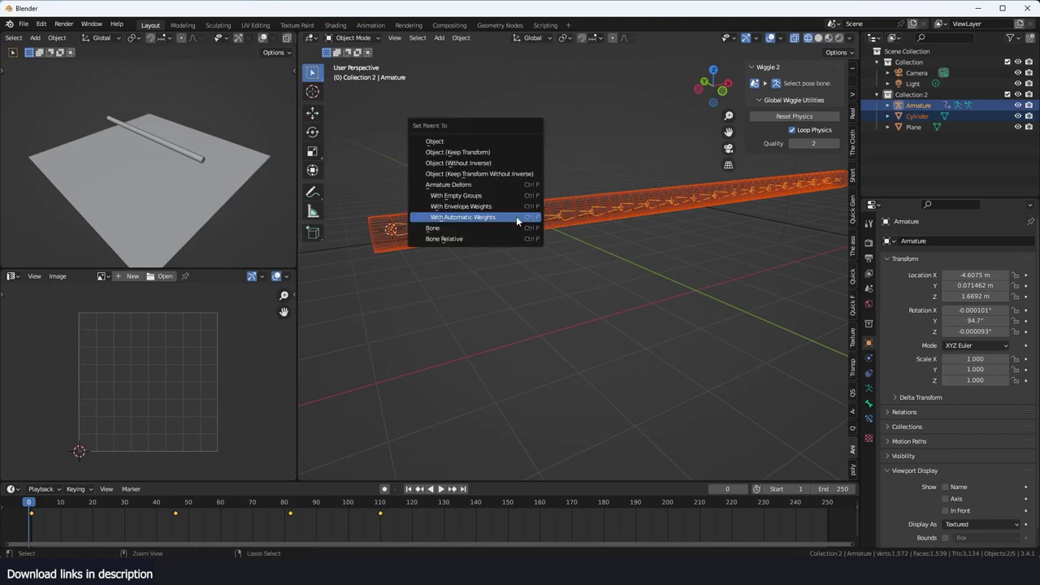
{"action": "left_click", "coordinate": [516, 216]}
{"action": "middle_click_drag", "start_coordinate": [516, 216], "coordinate": [673, 250]}
{"action": "key", "text": "shift+z"}
{"action": "left_click", "coordinate": [784, 238]}
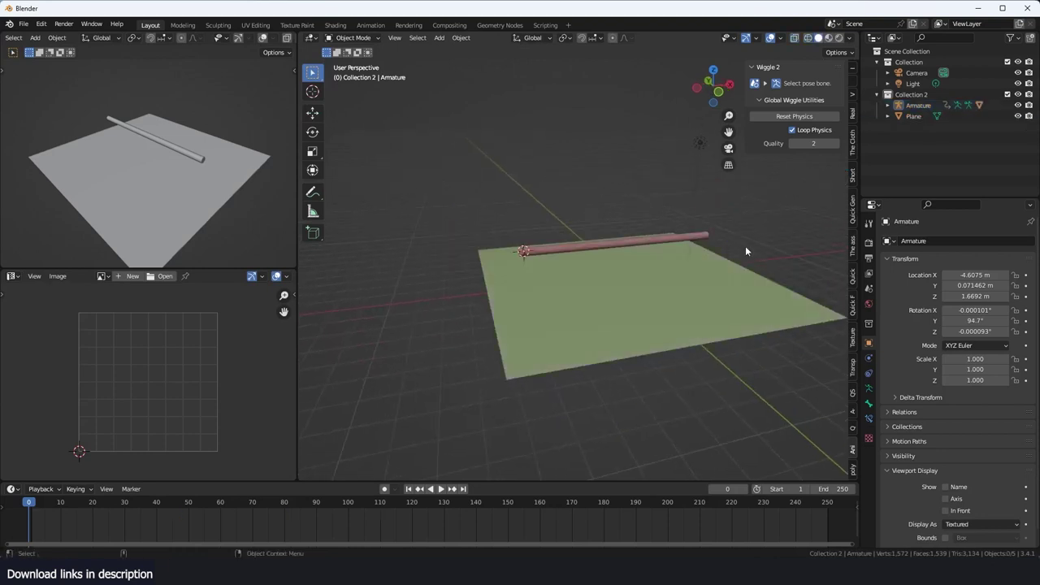
- Play the animation of the rigged cylinder colliding with the floor plane and stop it
{"action": "mouse_move", "coordinate": [745, 245]}
{"action": "middle_mouse_down"}
{"action": "mouse_move", "coordinate": [684, 248]}
{"action": "mouse_move", "coordinate": [719, 241]}
{"action": "middle_mouse_up"}
{"action": "key", "text": "space"}
{"action": "scroll", "coordinate": [720, 241], "scroll_direction": "up", "scroll_amount": 3}
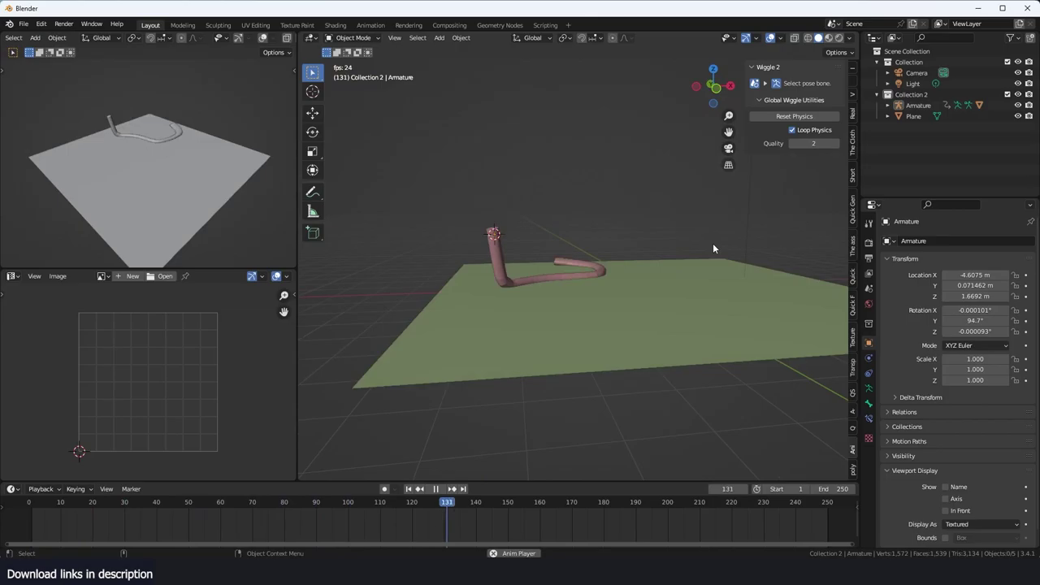
{"action": "key", "text": "Escape"}
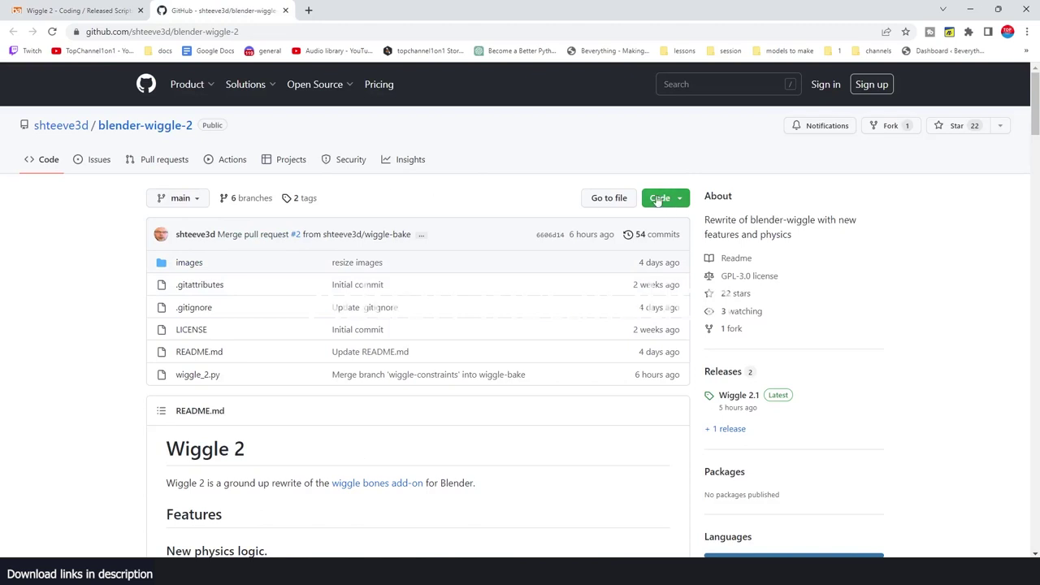
- Download the blender-wiggle-2 repository from GitHub as blender-wiggle-2-main.zip and open its download folder
{"action": "left_click", "coordinate": [661, 198]}
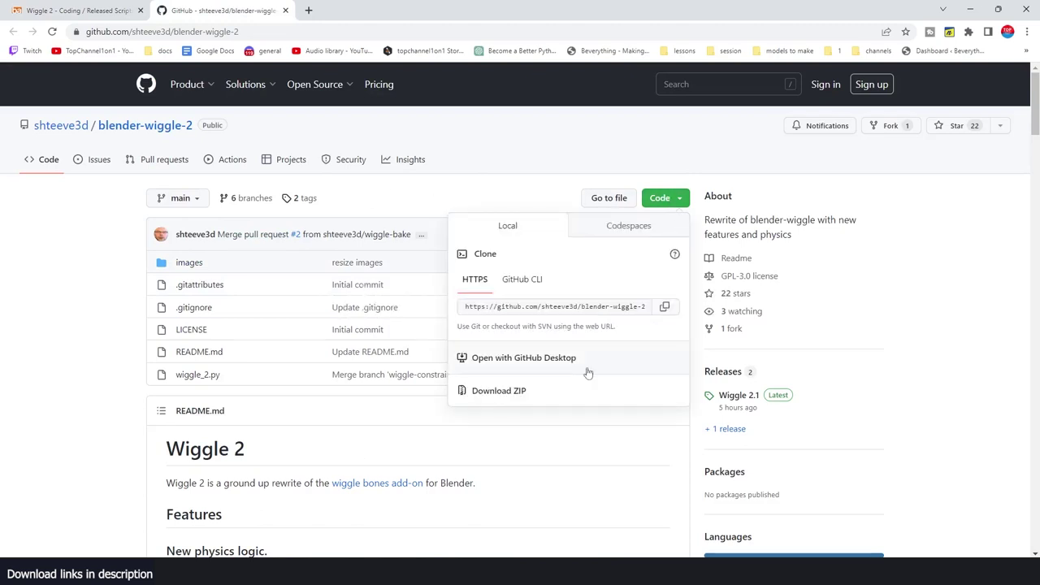
{"action": "left_click", "coordinate": [528, 394]}
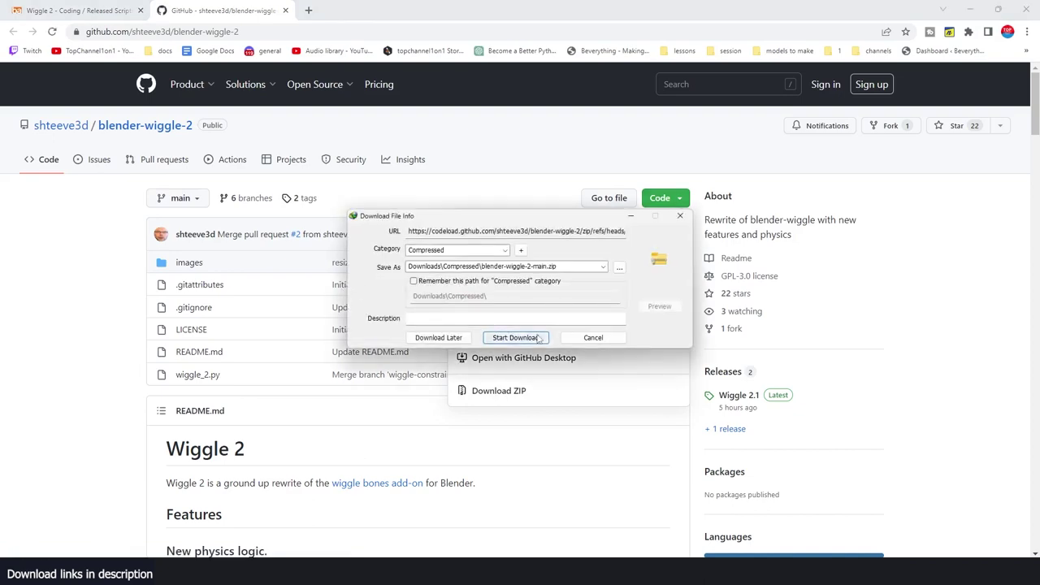
{"action": "left_click", "coordinate": [531, 336]}
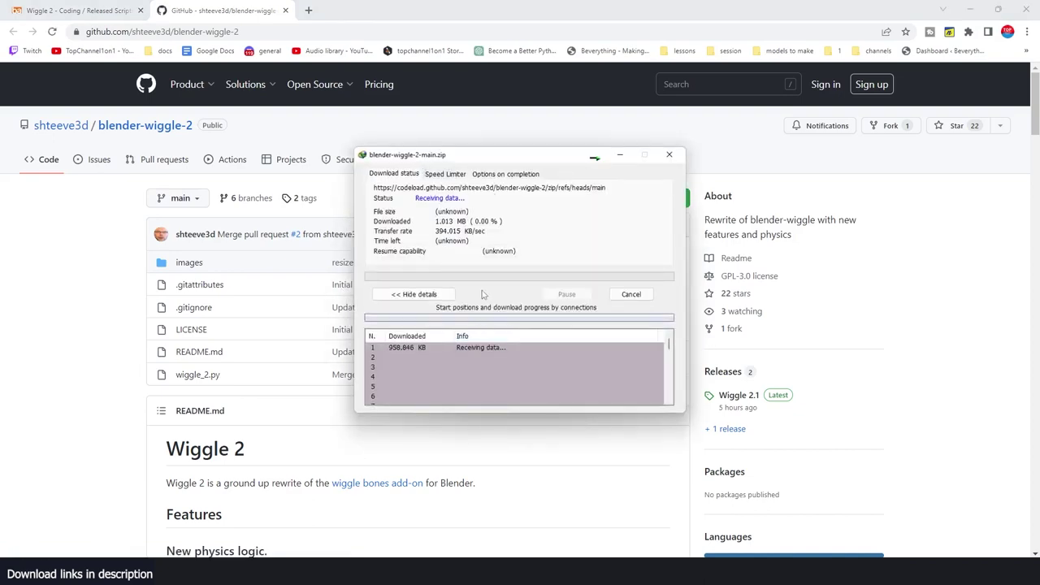
{"action": "left_click", "coordinate": [543, 323]}
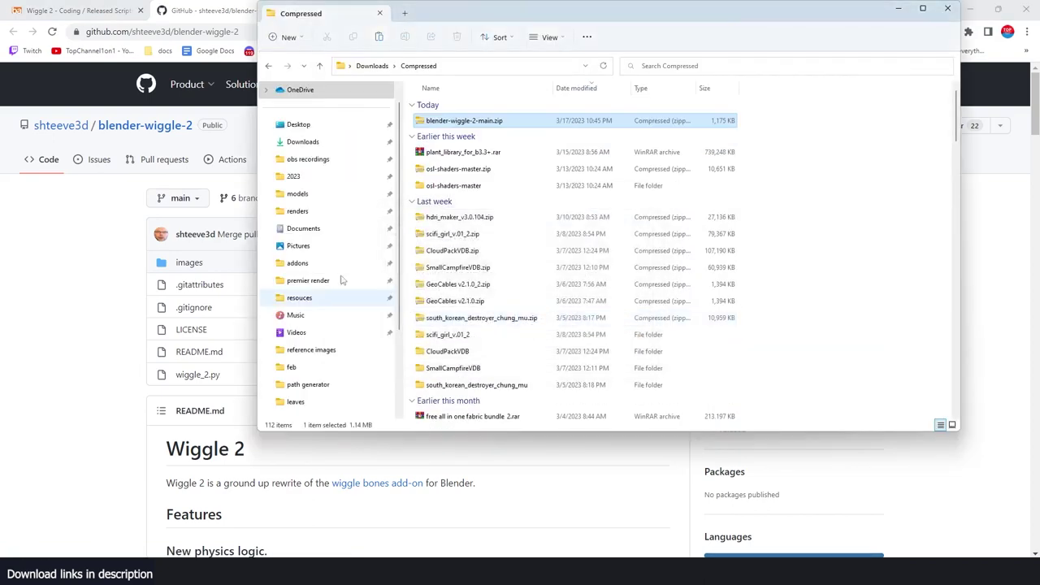
{"action": "right_click", "coordinate": [473, 122]}
{"action": "left_click", "coordinate": [525, 232]}
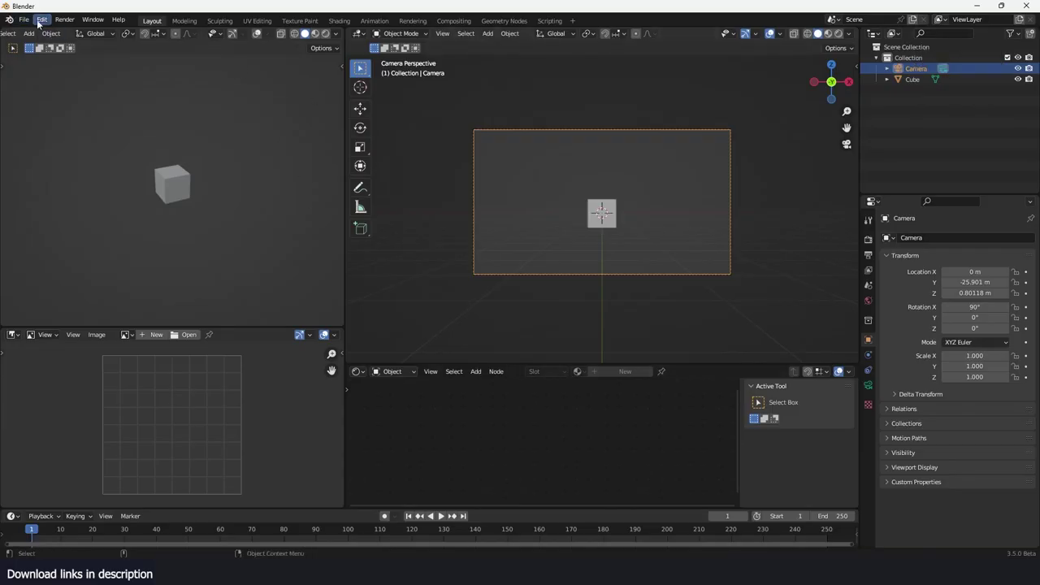
{"action": "left_click", "coordinate": [38, 22]}
{"action": "left_click", "coordinate": [70, 175]}
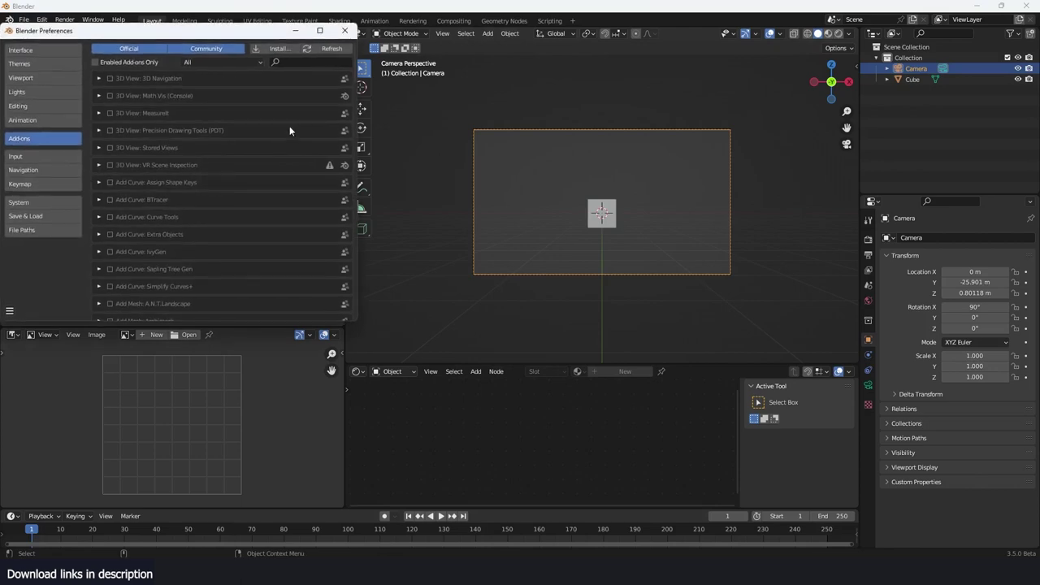
{"action": "left_click", "coordinate": [277, 49]}
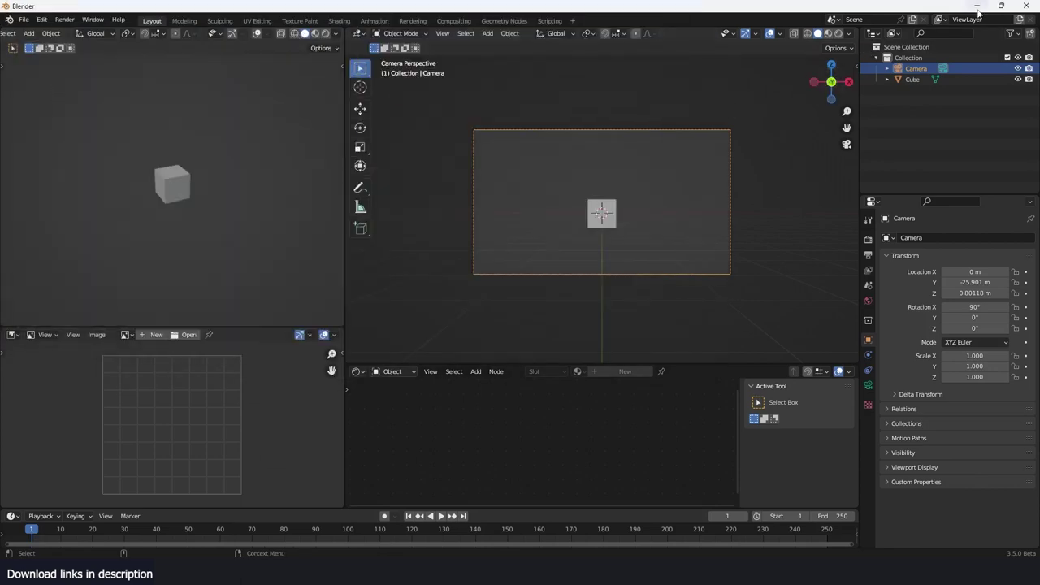
{"action": "left_click", "coordinate": [977, 7]}
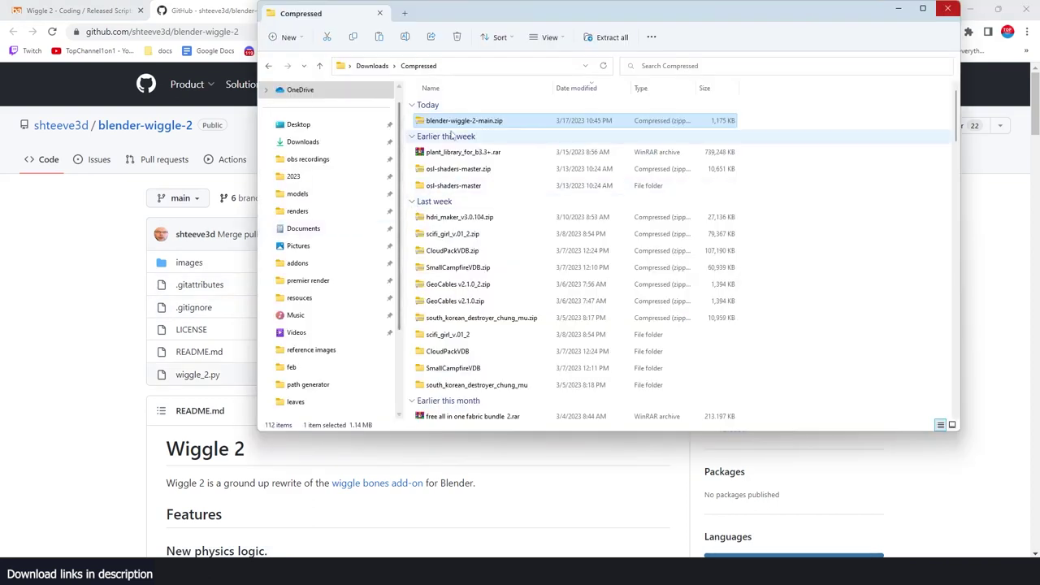
- Extract blender-wiggle-2-main.zip in the Compressed downloads folder and copy the extracted folder
{"action": "right_click", "coordinate": [498, 122]}
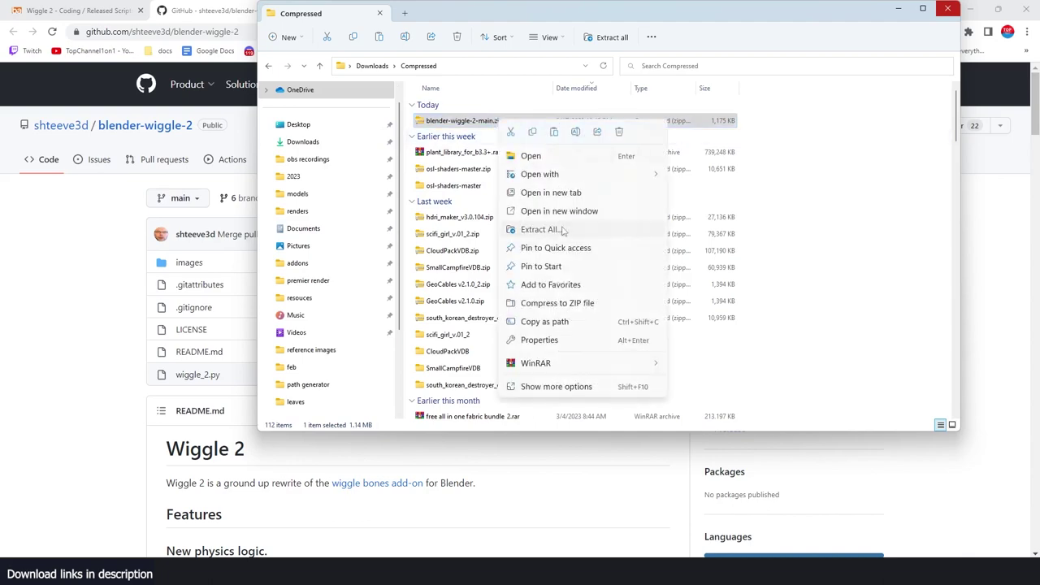
{"action": "left_click", "coordinate": [546, 230]}
{"action": "left_click", "coordinate": [615, 387]}
{"action": "left_click", "coordinate": [479, 124]}
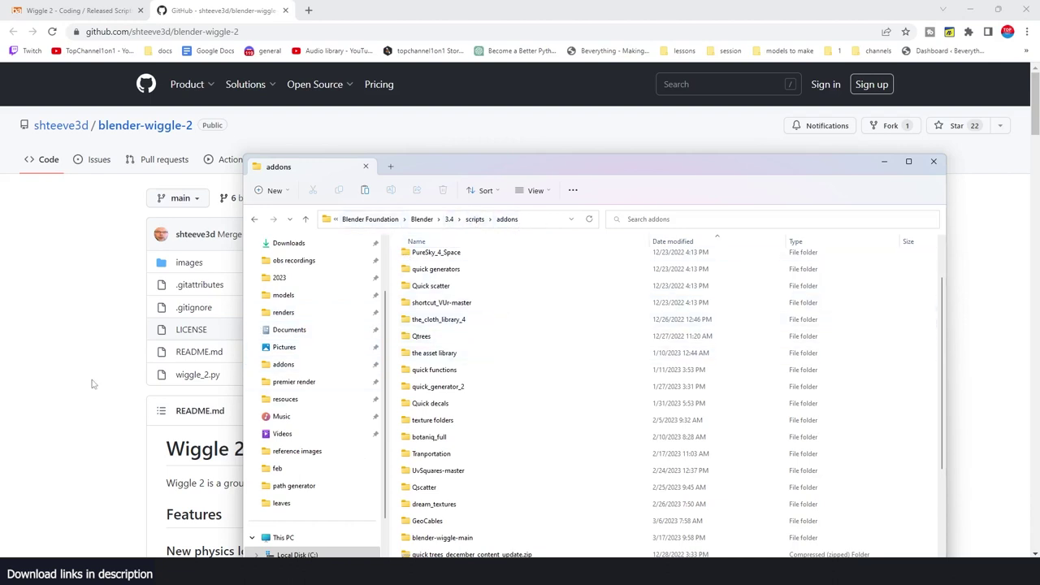
- Open the Windows temporary files folder by running %temp%
{"action": "left_click", "coordinate": [215, 327]}
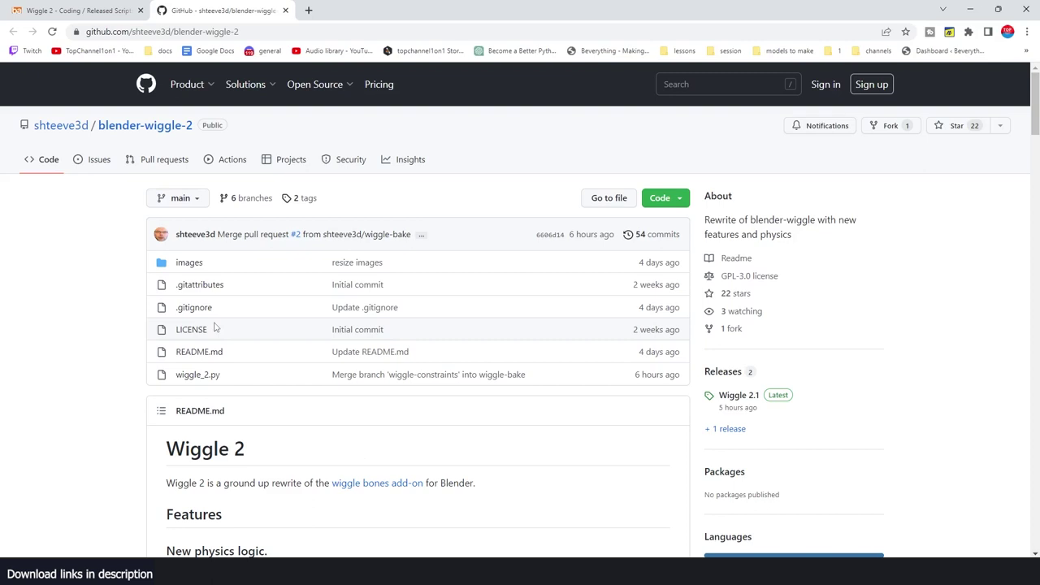
{"action": "key", "text": "super+r"}
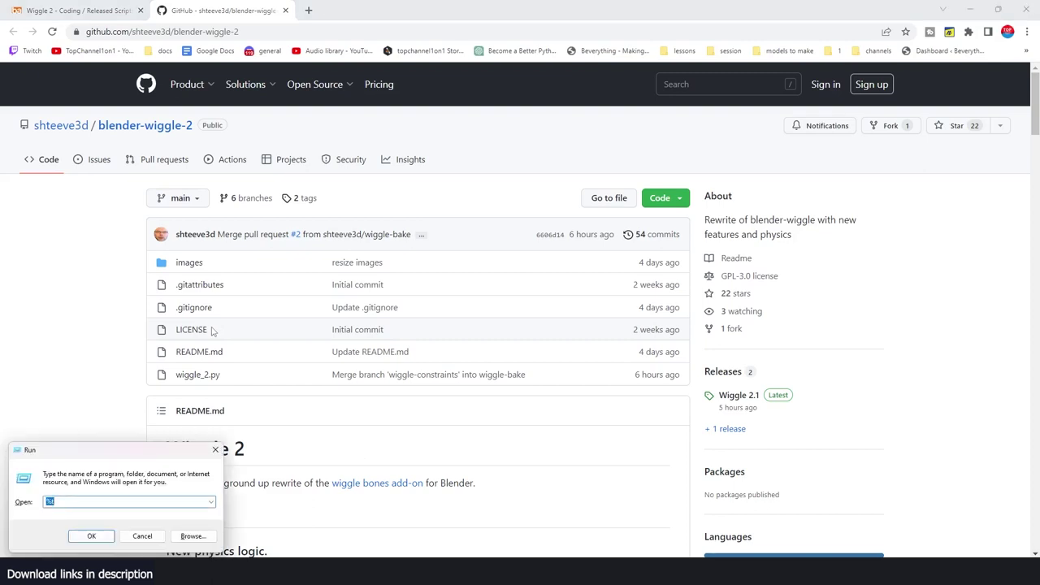
{"action": "type", "text": "%te"}
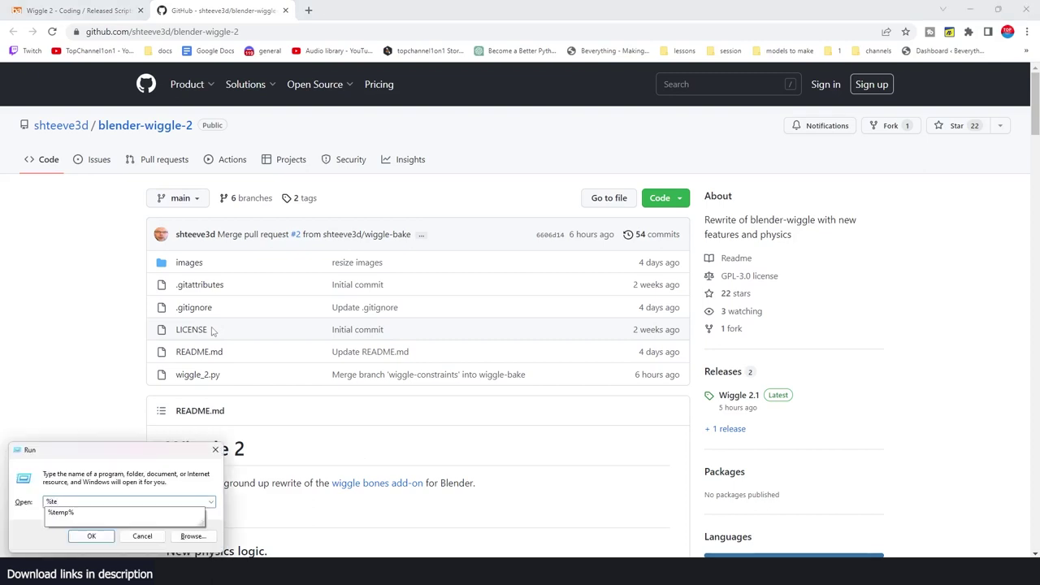
{"action": "type", "text": "mp%"}
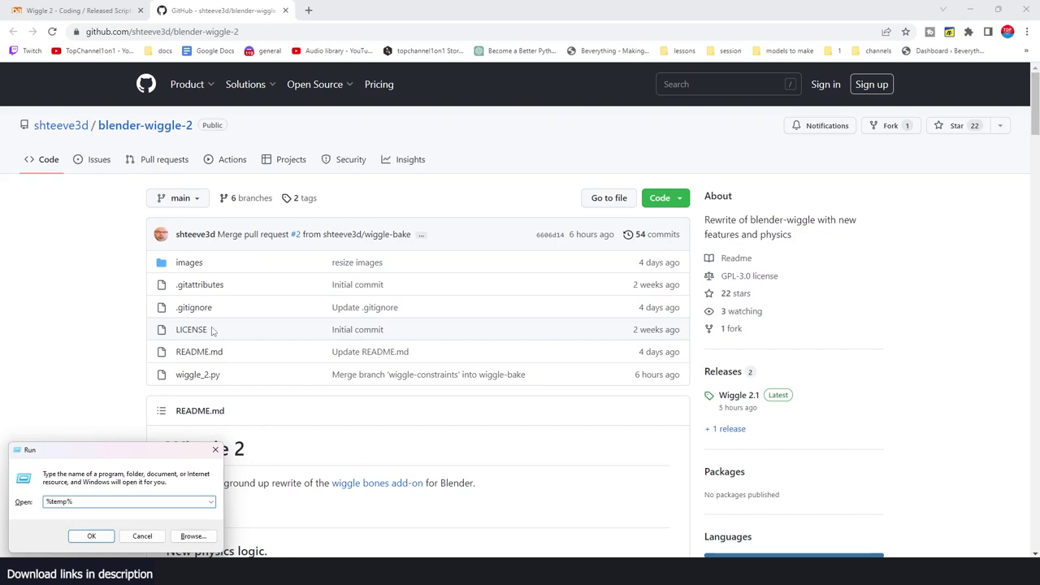
{"action": "key", "text": "Return"}
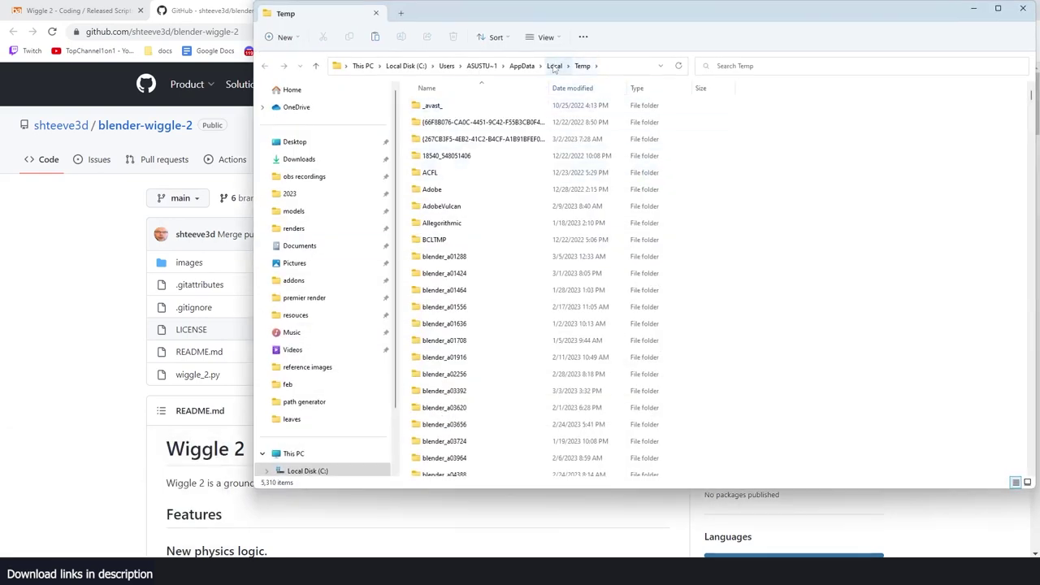
- Go up to AppData and into Roaming > Blender Foundation > Blender > 3.4 > scripts > addons
{"action": "left_click", "coordinate": [520, 66]}
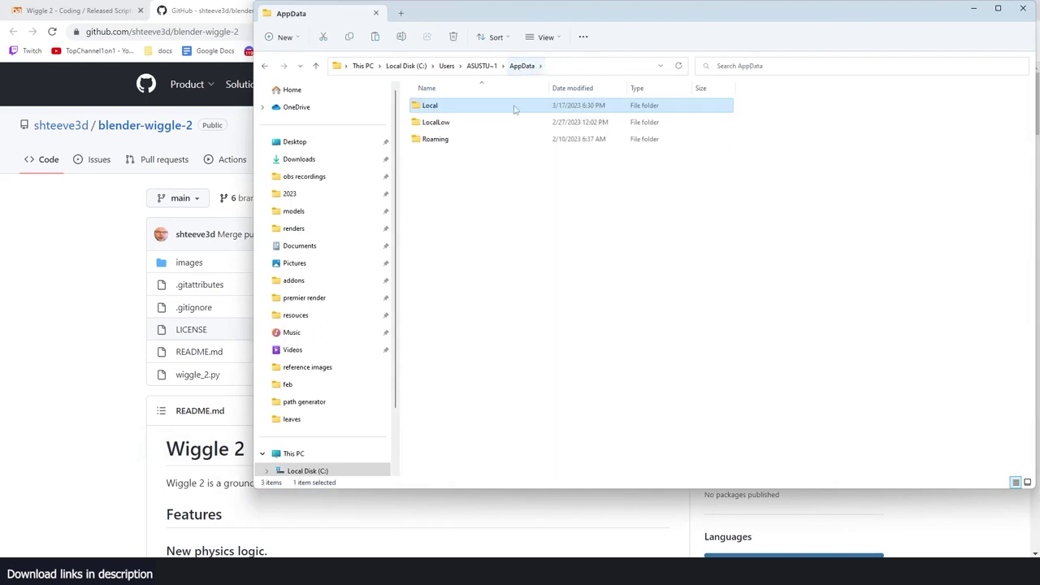
{"action": "double_click", "coordinate": [430, 141]}
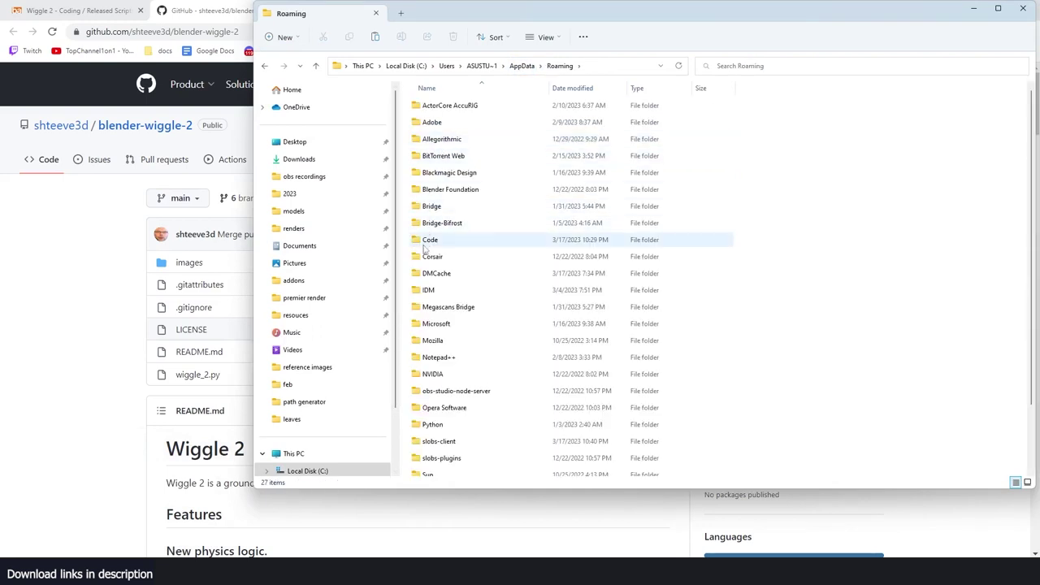
{"action": "double_click", "coordinate": [449, 189]}
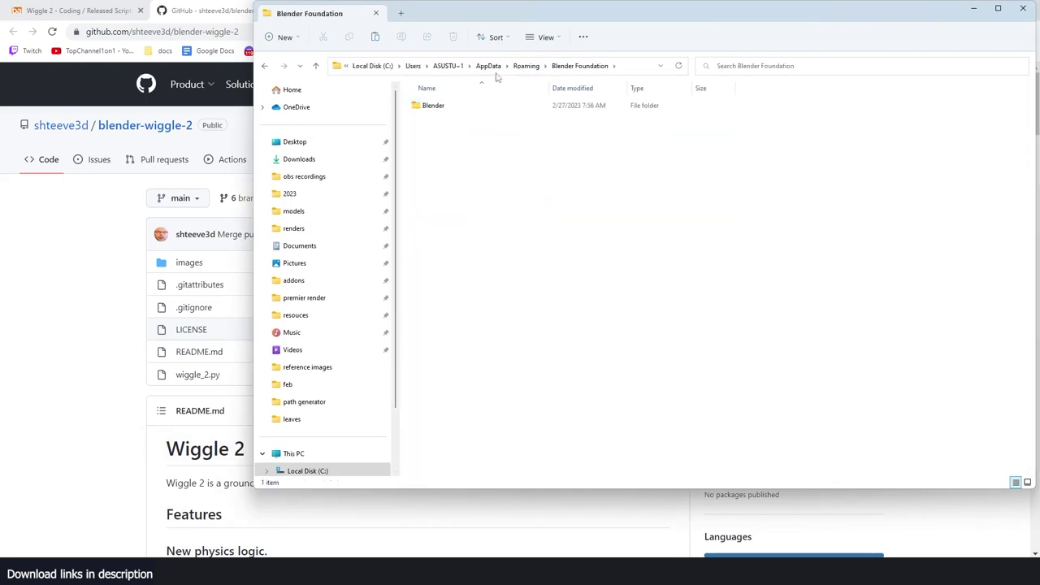
{"action": "double_click", "coordinate": [471, 113]}
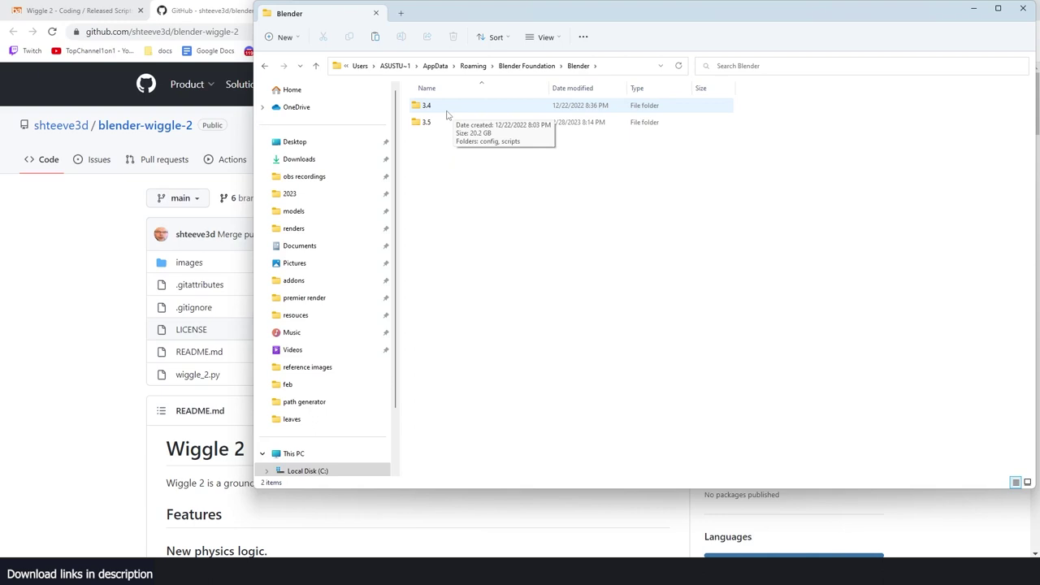
{"action": "double_click", "coordinate": [446, 113]}
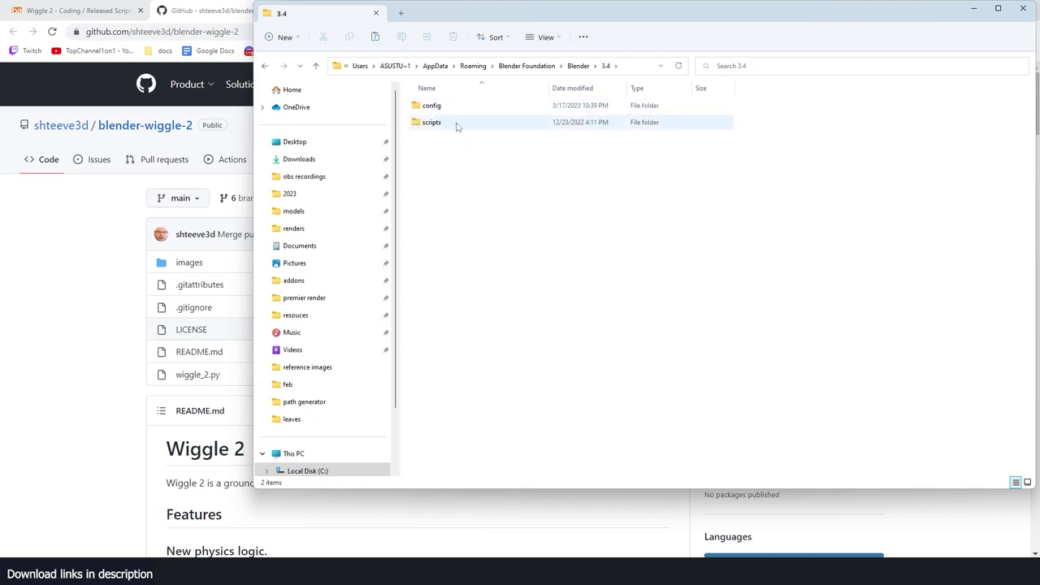
{"action": "double_click", "coordinate": [457, 126]}
{"action": "double_click", "coordinate": [470, 107]}
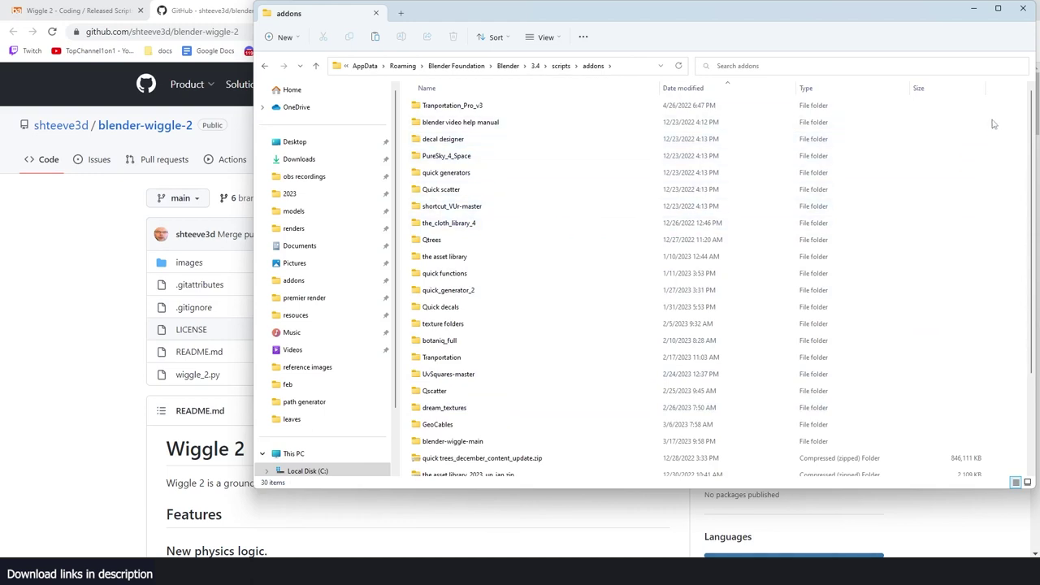
- Paste the blender-wiggle-2-main folder into the Blender 3.4 addons folder and open it
{"action": "key", "text": "ctrl+v"}
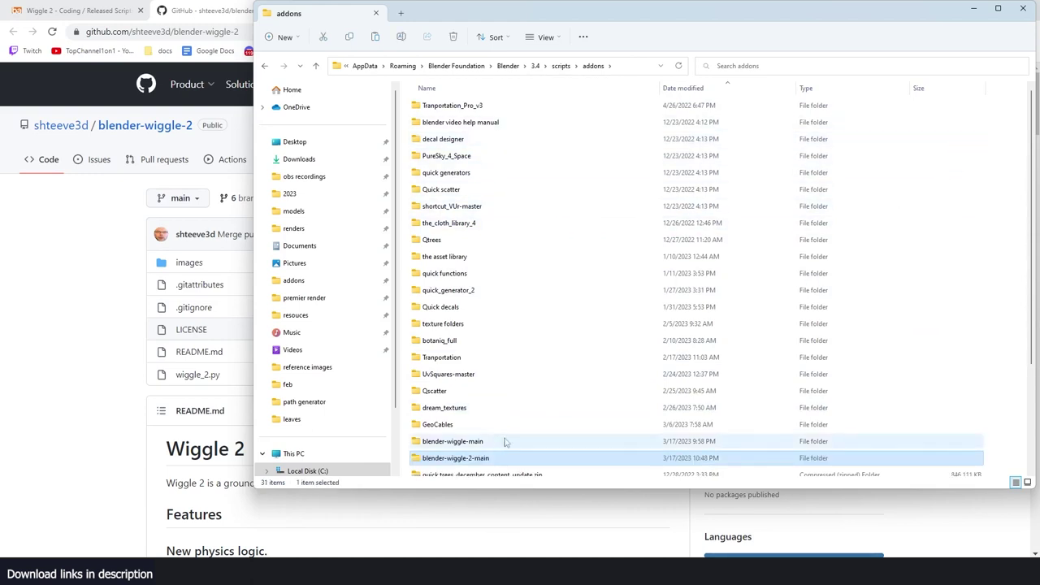
{"action": "scroll", "coordinate": [480, 455], "scroll_direction": "down", "scroll_amount": 3}
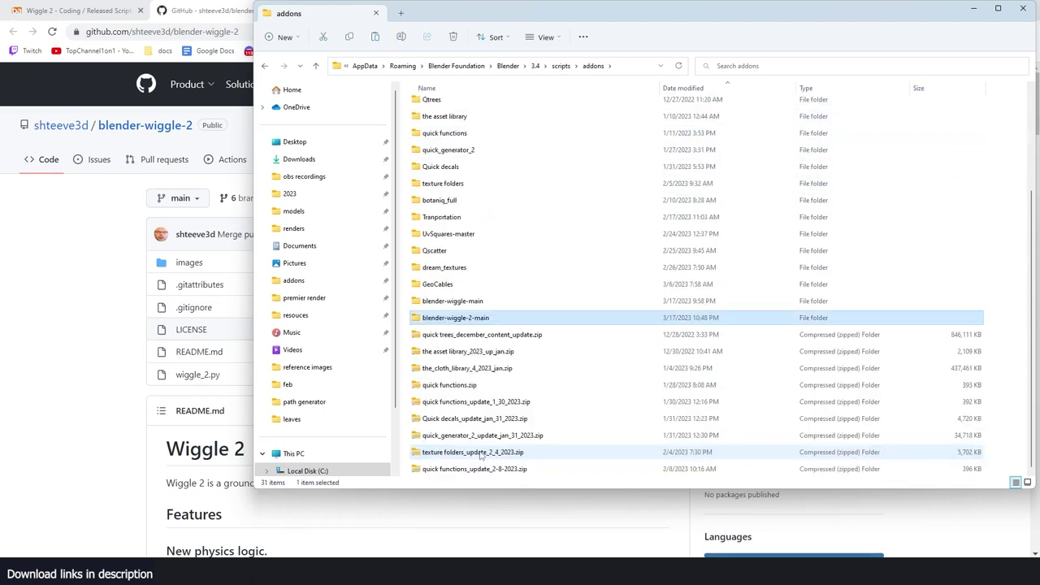
{"action": "double_click", "coordinate": [447, 321]}
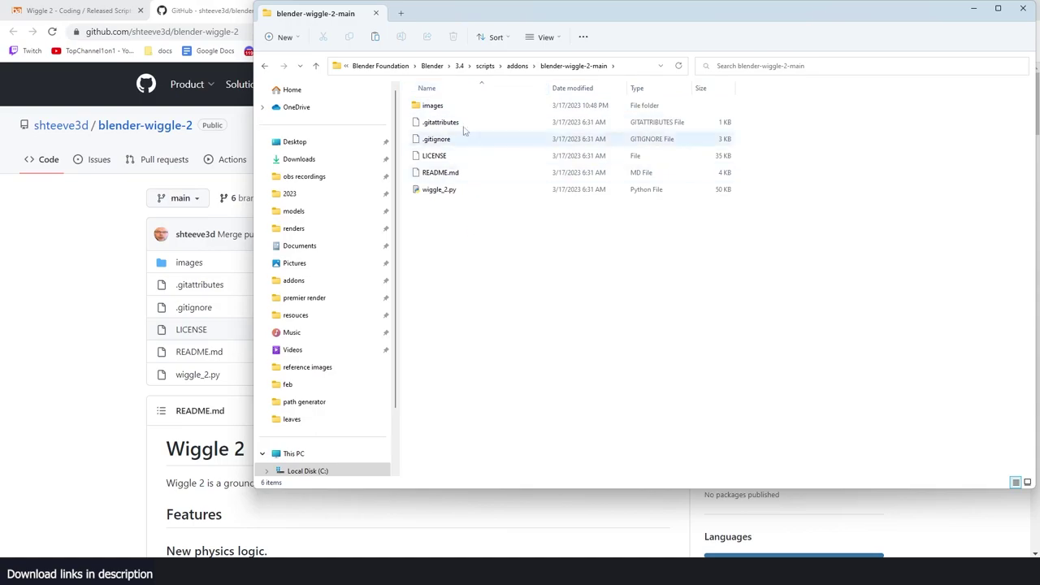
- Switch to Blender 3.4, search the add-on preferences for "wig" and refresh the add-on list
{"action": "left_click", "coordinate": [41, 25]}
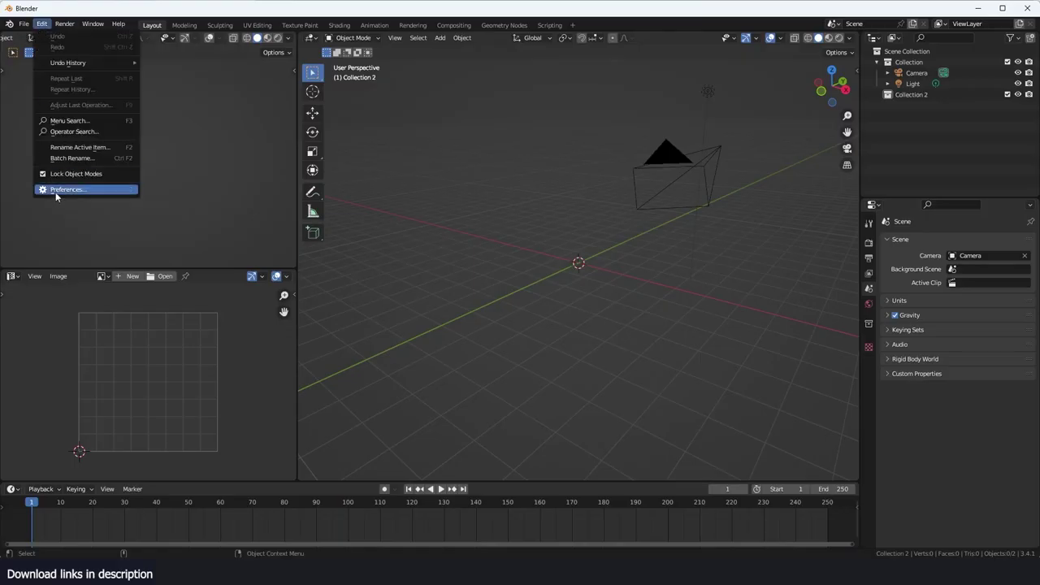
{"action": "left_click", "coordinate": [56, 191]}
{"action": "left_click", "coordinate": [301, 75]}
{"action": "type", "text": "wig"}
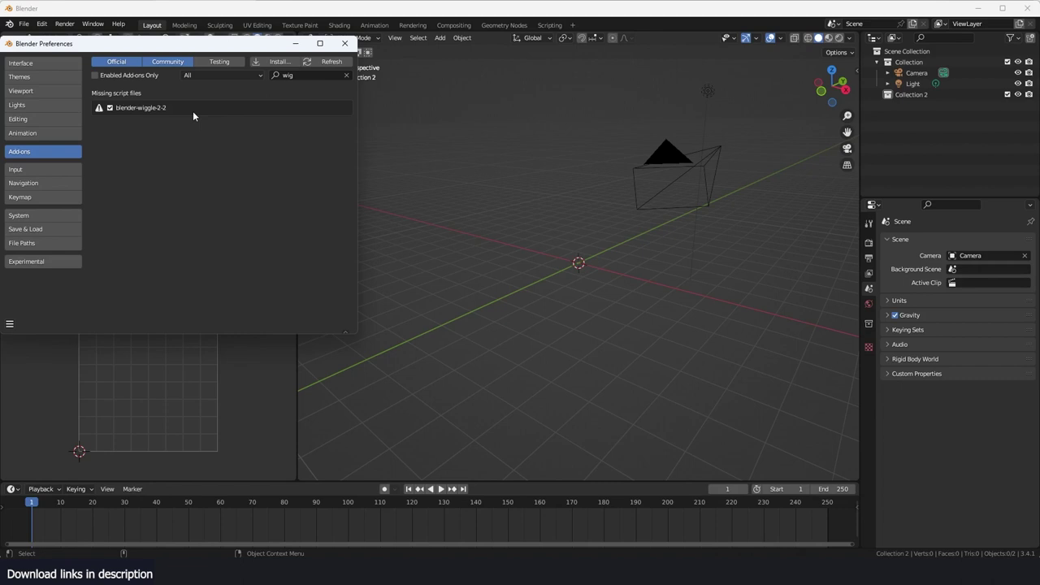
{"action": "left_click", "coordinate": [323, 62]}
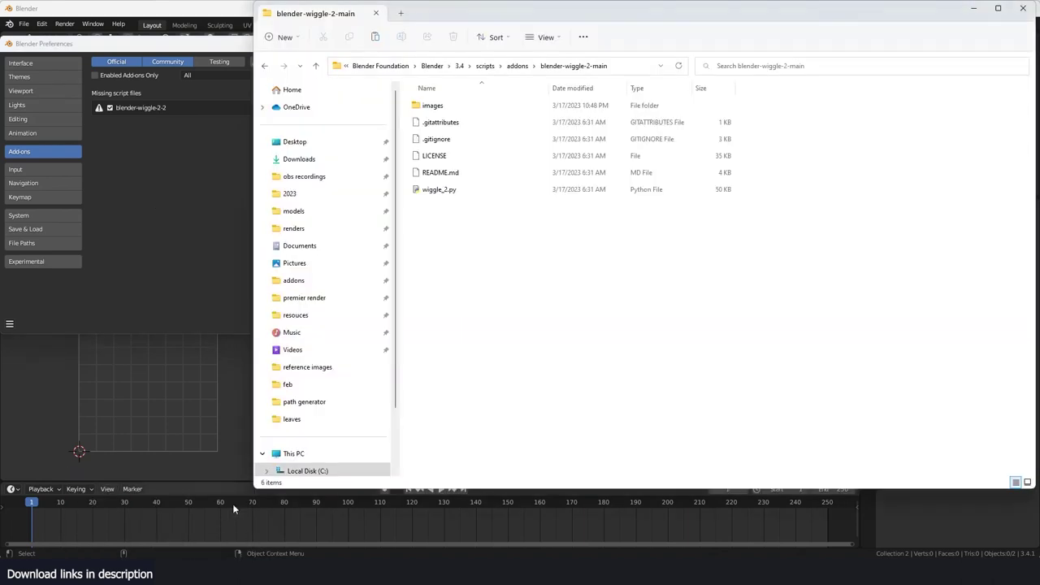
- Rename the wiggle_2.py file in the blender-wiggle-2-main folder to __init__.py
{"action": "left_click", "coordinate": [223, 512]}
{"action": "left_click", "coordinate": [439, 191]}
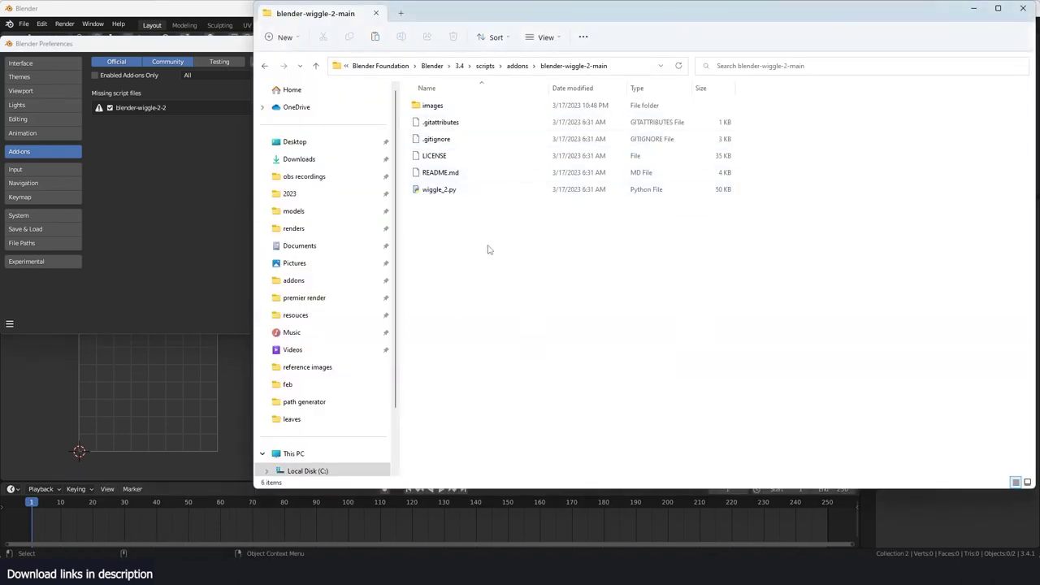
{"action": "left_click", "coordinate": [440, 191]}
{"action": "left_click", "coordinate": [446, 189]}
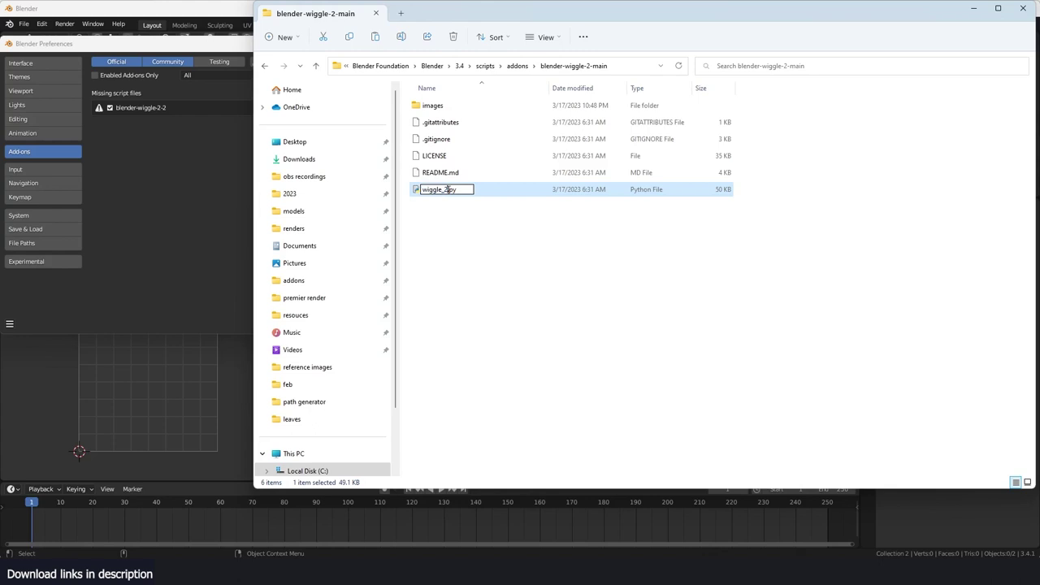
{"action": "left_click_drag", "start_coordinate": [446, 190], "coordinate": [419, 191]}
{"action": "key", "text": "BackSpace"}
{"action": "type", "text": "__init__"}
{"action": "left_click", "coordinate": [486, 234]}
- Refresh Blender's add-on list, enable Animation: Wiggle 2 and expand its details, then close the preferences
{"action": "left_click", "coordinate": [159, 148]}
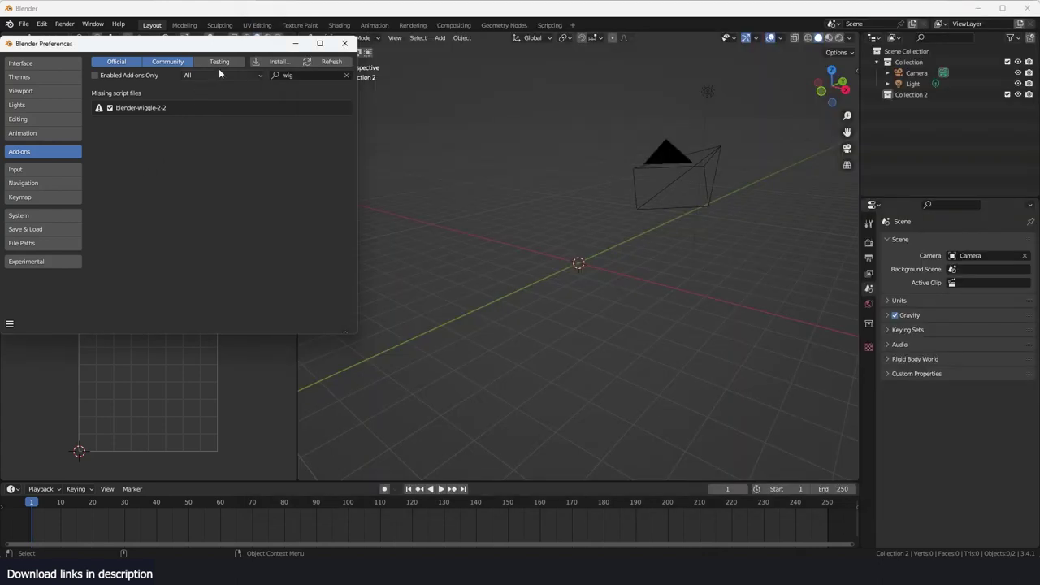
{"action": "left_click", "coordinate": [317, 62]}
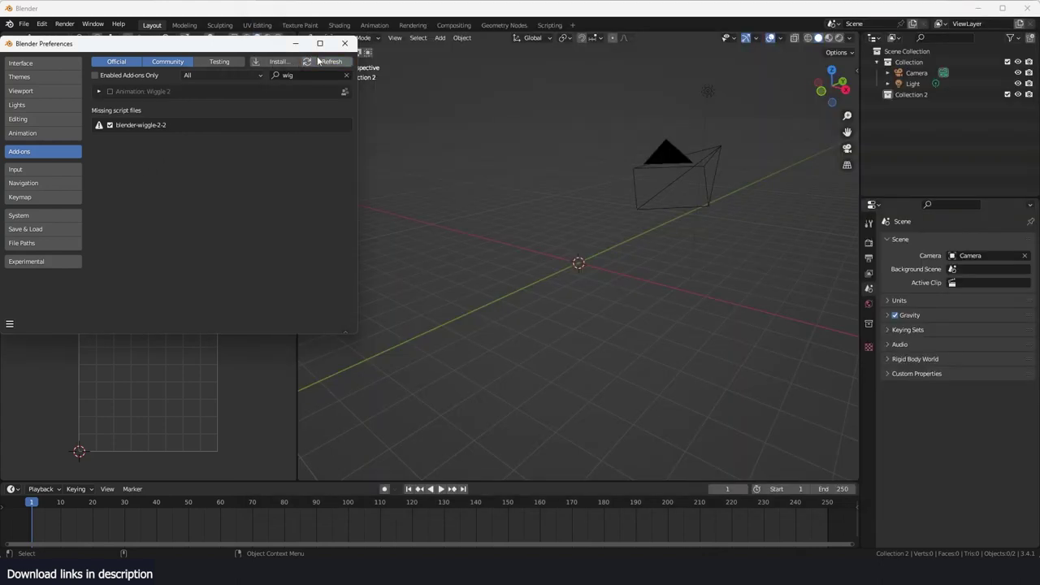
{"action": "left_click", "coordinate": [109, 91]}
{"action": "left_click", "coordinate": [99, 92]}
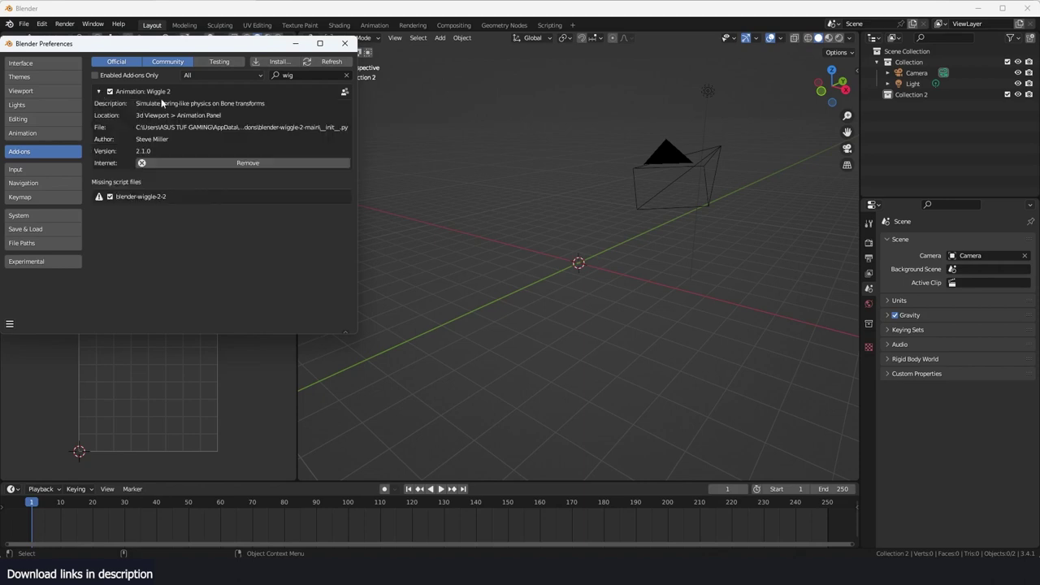
{"action": "left_click", "coordinate": [345, 44]}
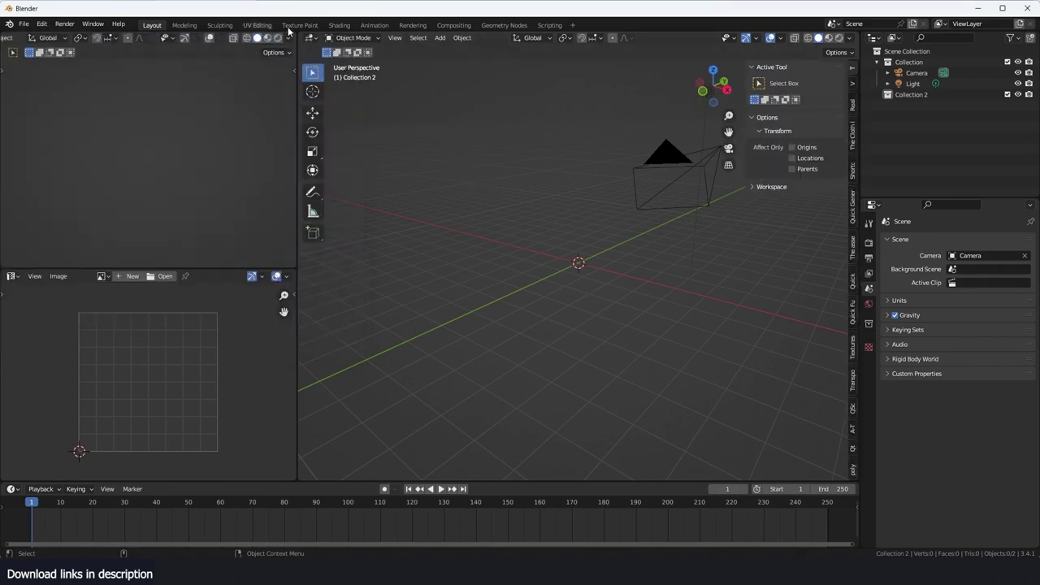
- Add a single-bone armature in the Animation workspace, put it in Pose Mode and enlarge the 3D viewport
{"action": "left_click", "coordinate": [374, 26]}
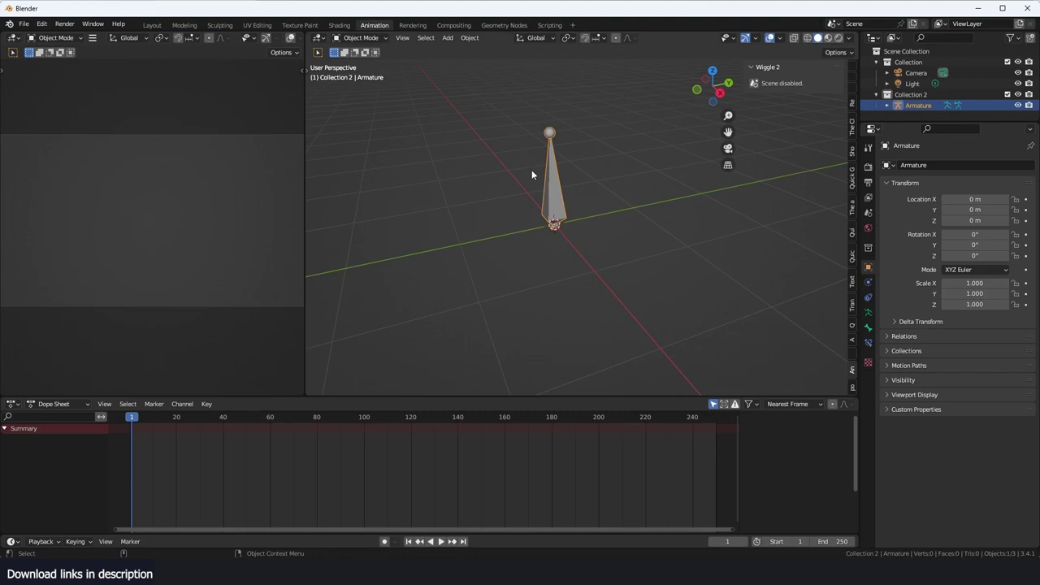
{"action": "key", "text": "ctrl+Tab"}
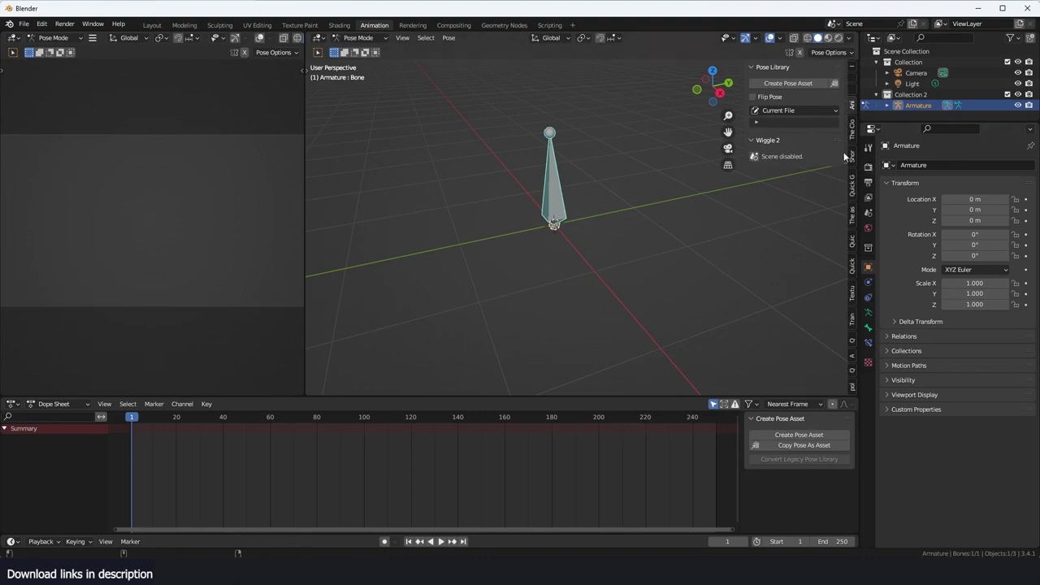
{"action": "left_click_drag", "start_coordinate": [819, 397], "coordinate": [819, 512]}
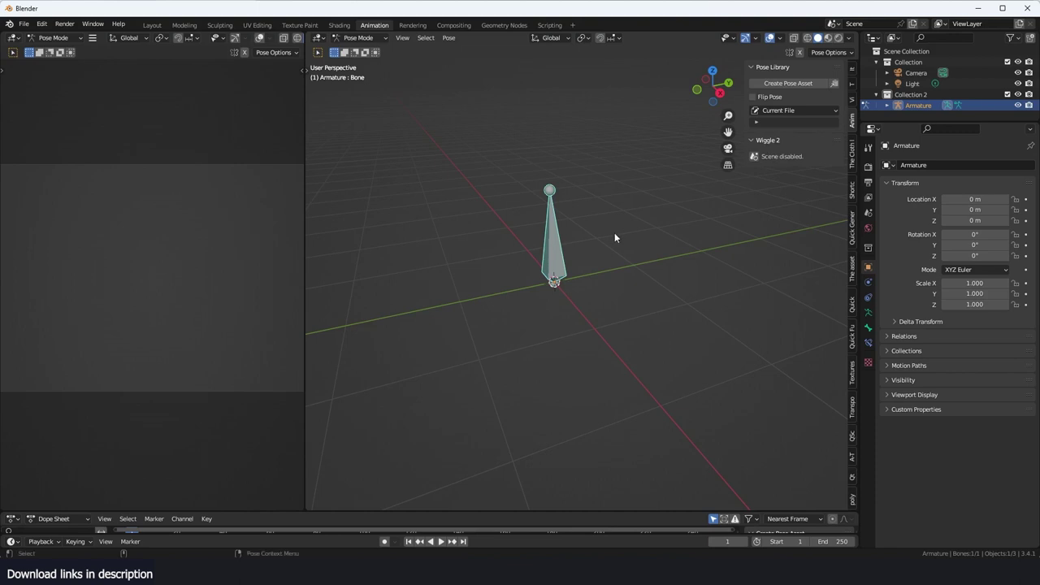
- Compare the Wiggle 2 settings available for the armature in Object Mode and Pose Mode
{"action": "key", "text": "ctrl+Tab"}
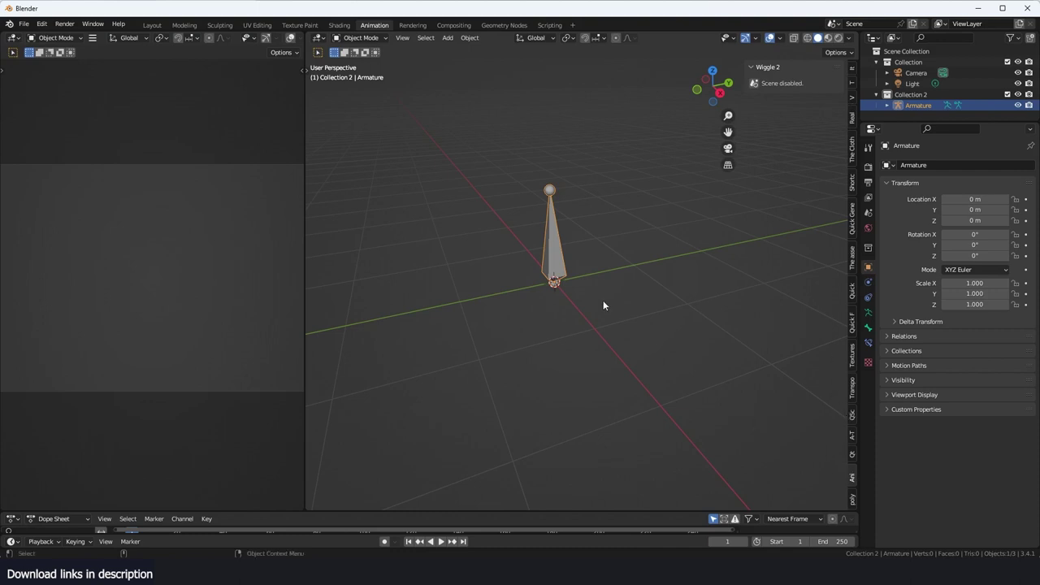
{"action": "left_click", "coordinate": [628, 286]}
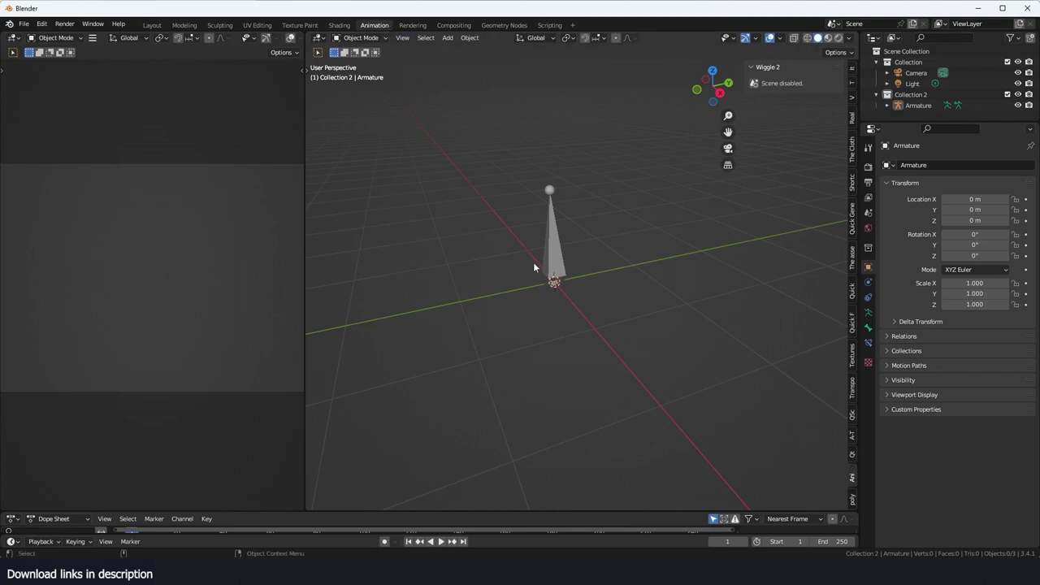
{"action": "key", "text": "ctrl+Tab"}
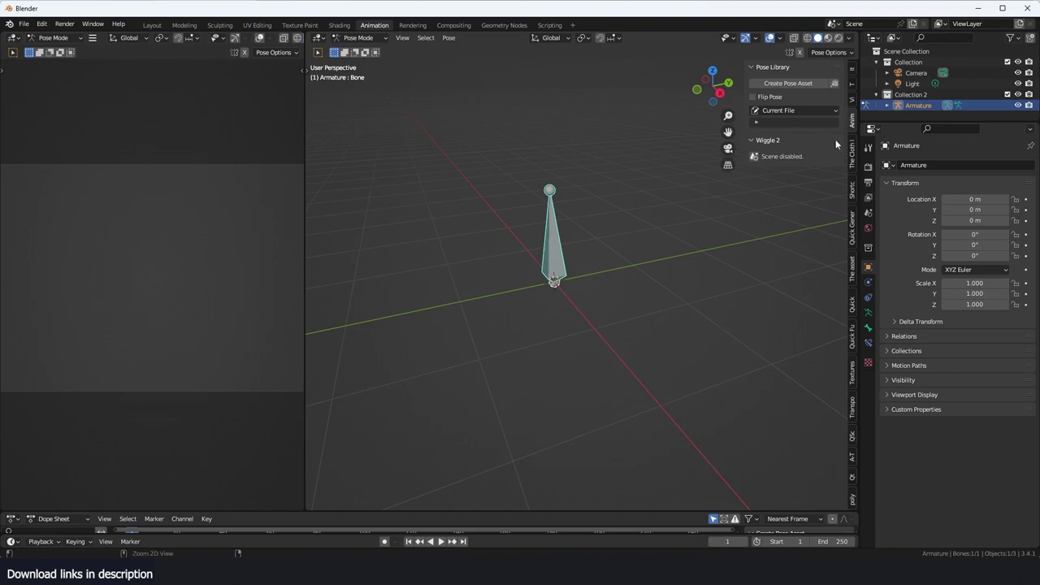
{"action": "key", "text": "ctrl+Tab"}
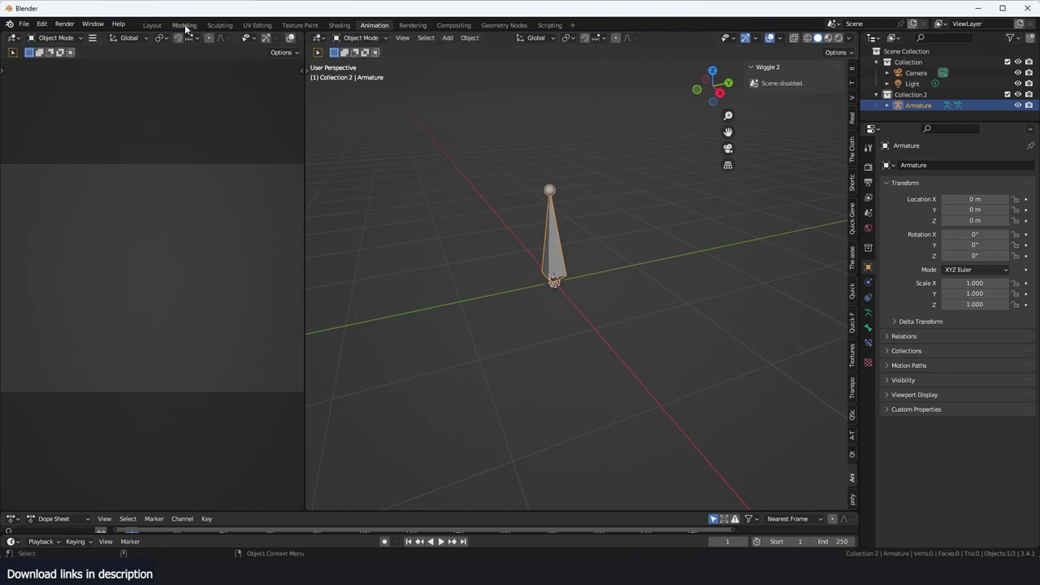
- Return to the Layout workspace and show the Wiggle 2 settings beside the armature
{"action": "left_click", "coordinate": [154, 27]}
{"action": "scroll", "coordinate": [513, 207], "scroll_direction": "up", "scroll_amount": 5}
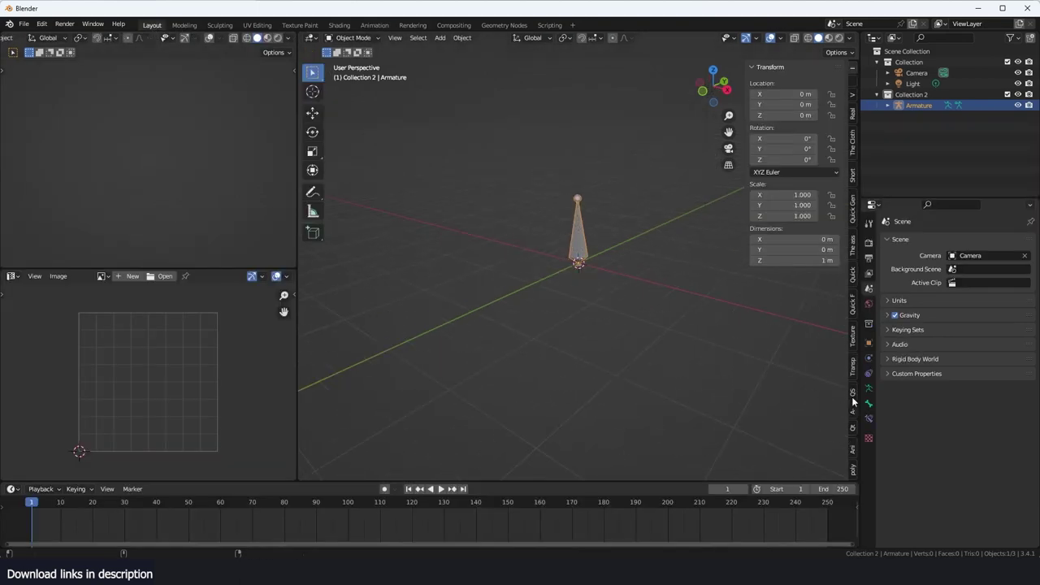
{"action": "left_click", "coordinate": [854, 451]}
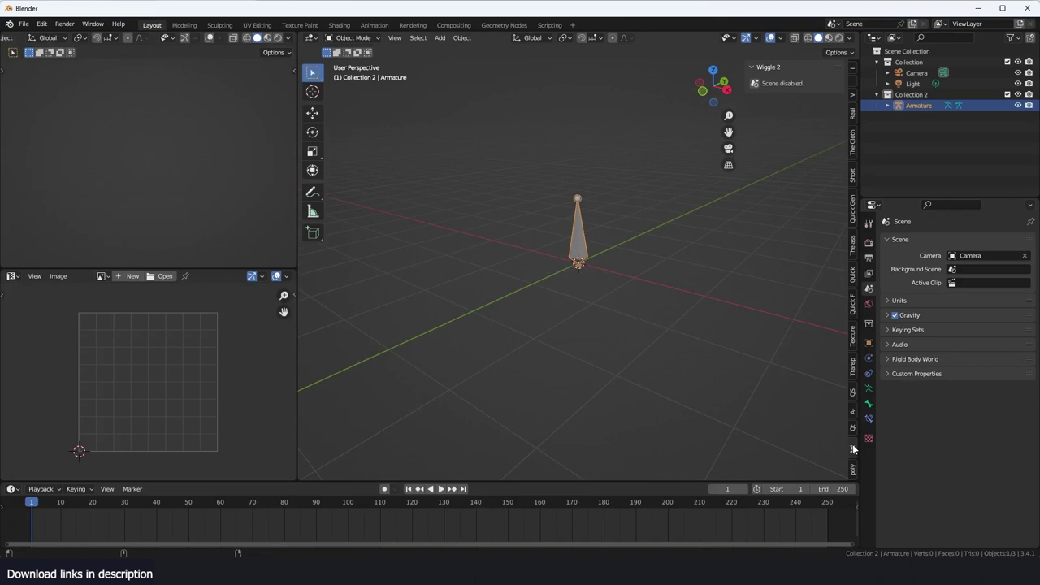
{"action": "scroll", "coordinate": [648, 283], "scroll_direction": "up", "scroll_amount": 4}
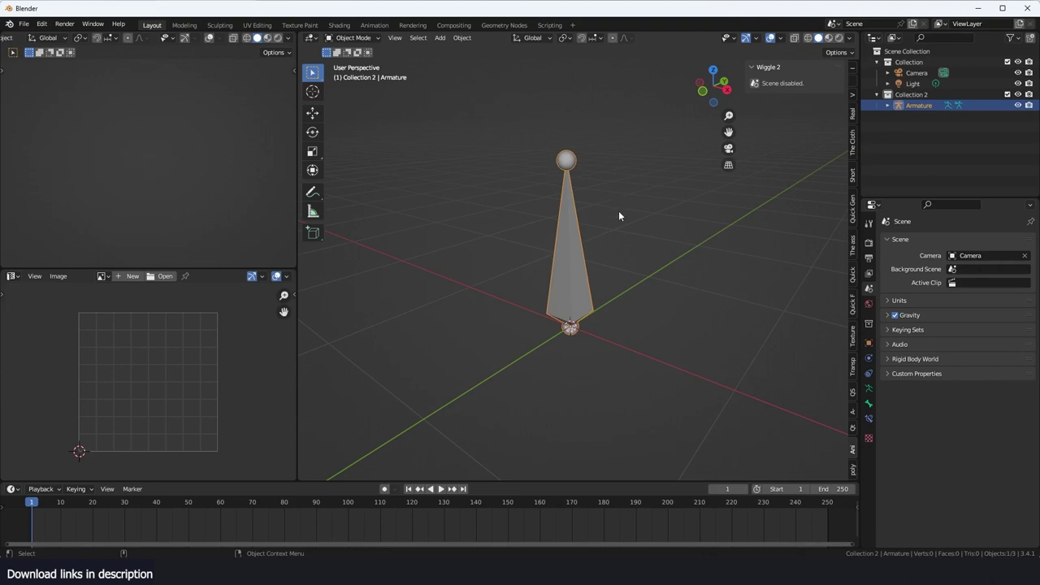
{"action": "middle_click_drag", "start_coordinate": [695, 212], "coordinate": [664, 269], "text": "shift"}
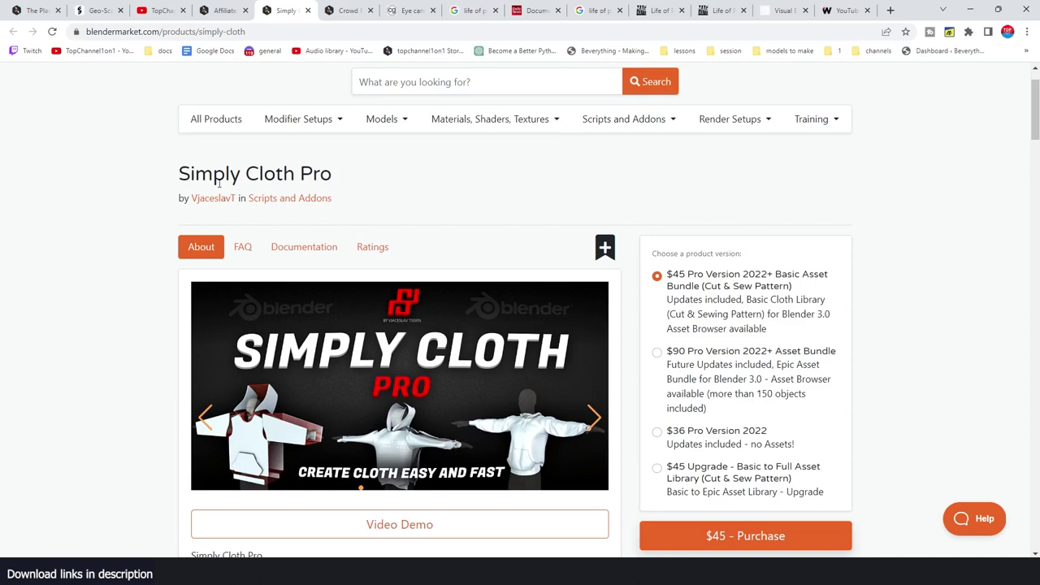
- Look through the Simply Cloth Pro page on Blender Market, including its videos, asset bundle and installation instructions
{"action": "scroll", "coordinate": [511, 280], "scroll_direction": "down", "scroll_amount": 10}
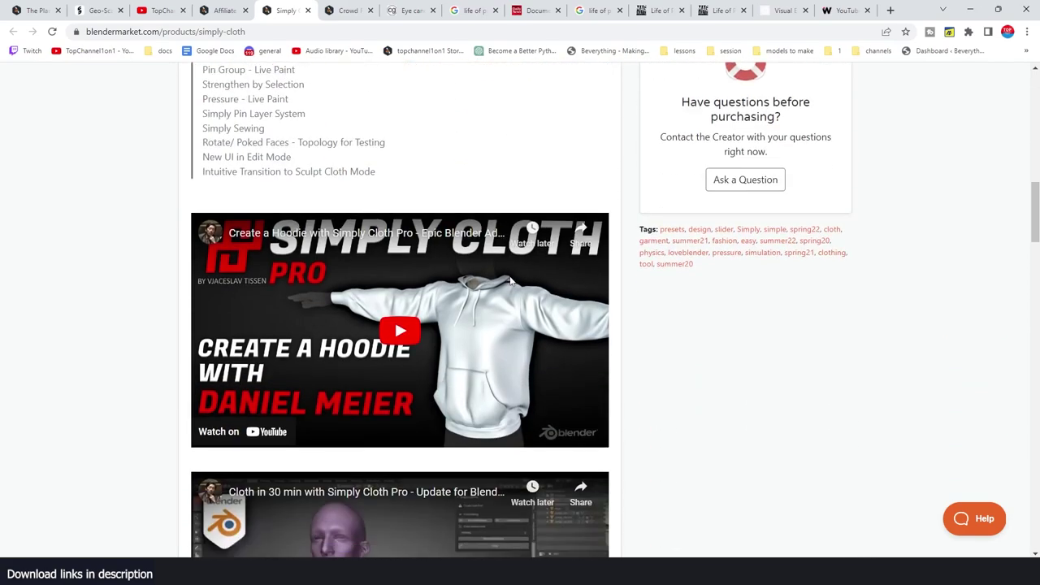
{"action": "scroll", "coordinate": [510, 280], "scroll_direction": "down", "scroll_amount": 2}
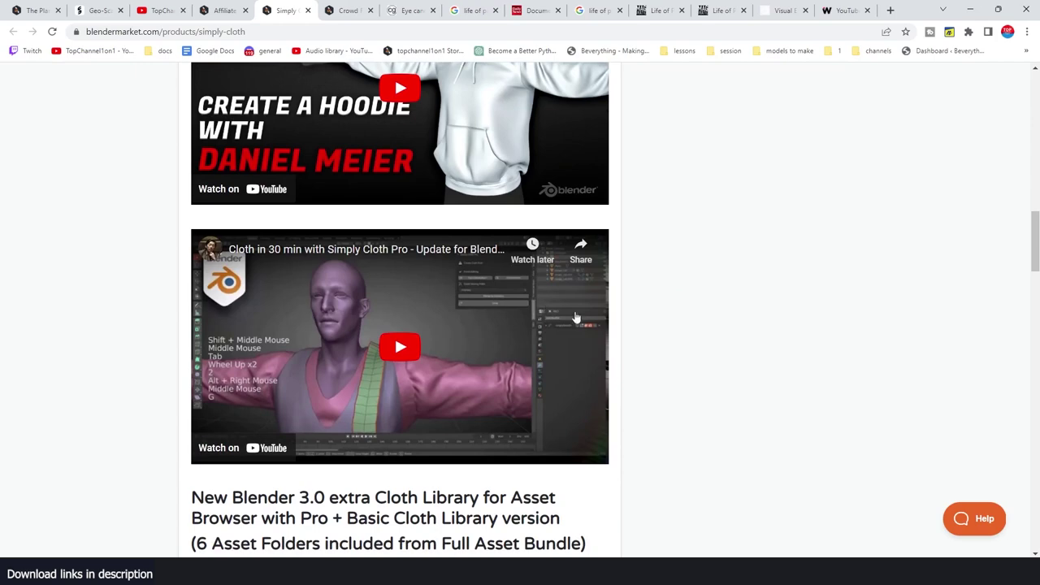
{"action": "scroll", "coordinate": [608, 316], "scroll_direction": "down", "scroll_amount": 5}
{"action": "scroll", "coordinate": [611, 317], "scroll_direction": "down", "scroll_amount": 3}
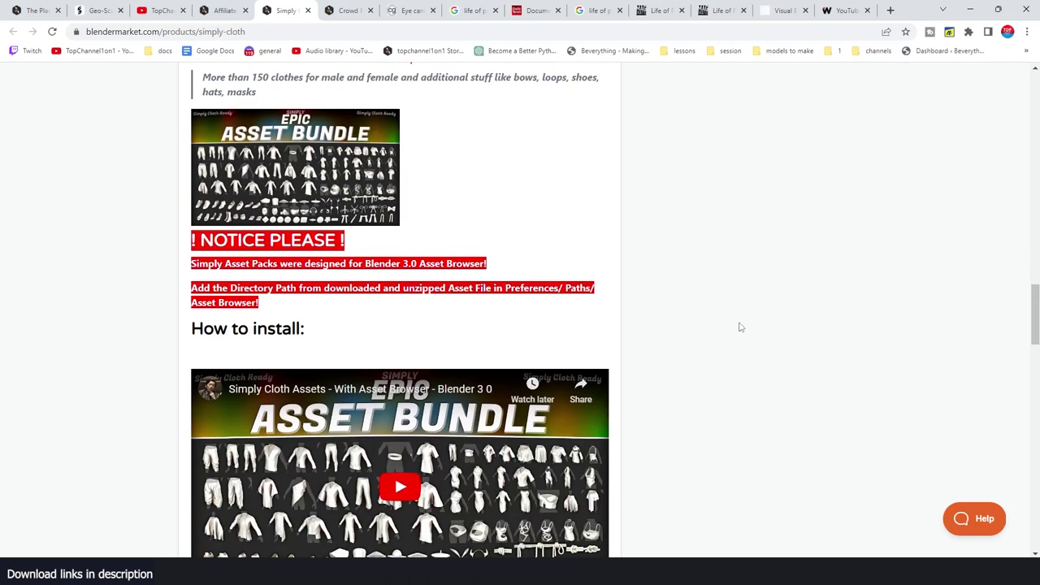
{"action": "scroll", "coordinate": [740, 327], "scroll_direction": "down", "scroll_amount": 7}
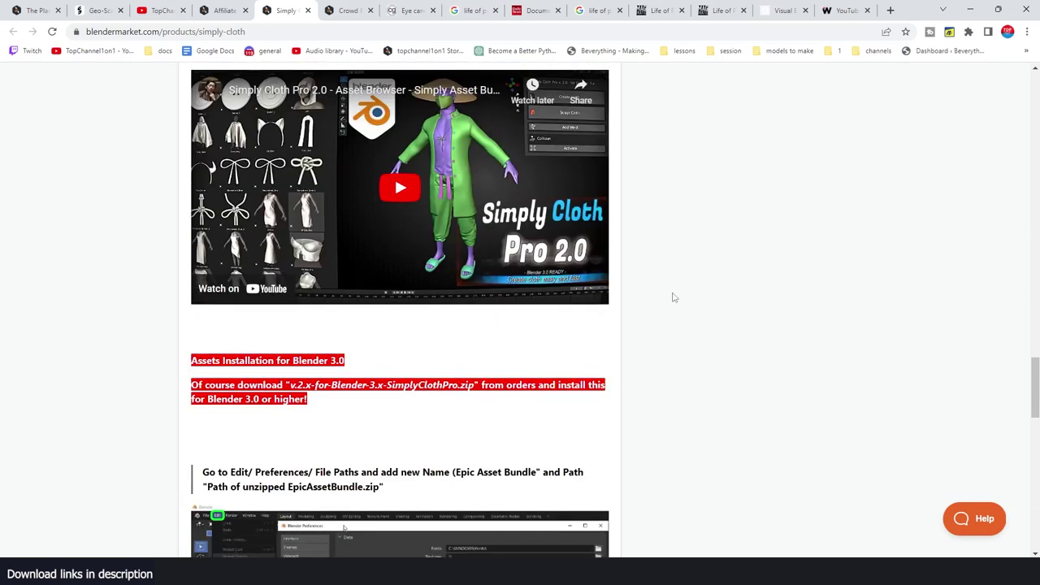
{"action": "scroll", "coordinate": [682, 296], "scroll_direction": "down", "scroll_amount": 4}
{"action": "scroll", "coordinate": [683, 296], "scroll_direction": "down", "scroll_amount": 8}
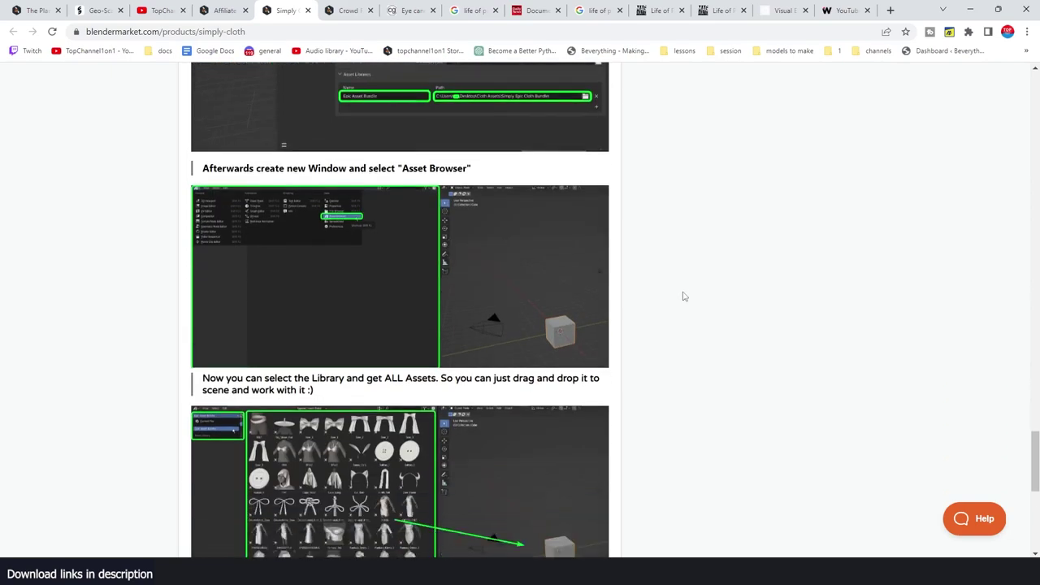
{"action": "scroll", "coordinate": [683, 296], "scroll_direction": "down", "scroll_amount": 1}
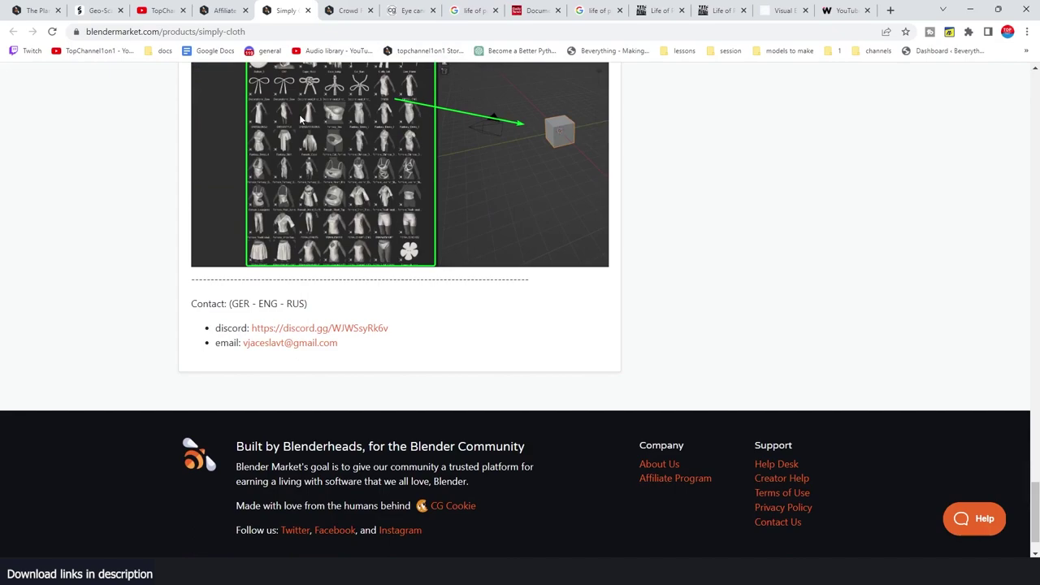
- Open the Crowd Fashionista page on Blender Market and browse its gallery of character and crowd images
{"action": "left_click", "coordinate": [348, 10]}
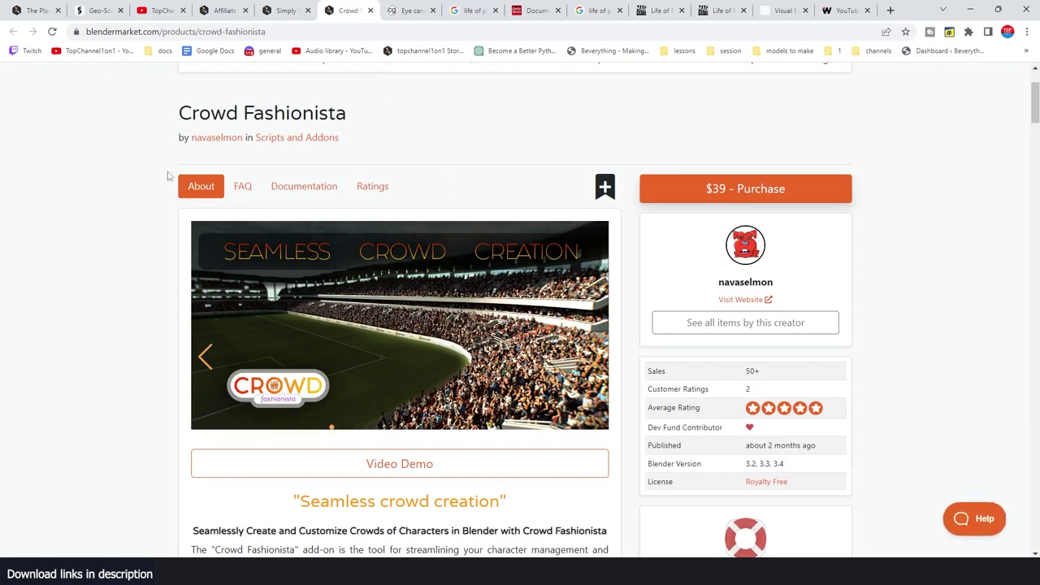
{"action": "scroll", "coordinate": [341, 276], "scroll_direction": "down", "scroll_amount": 1}
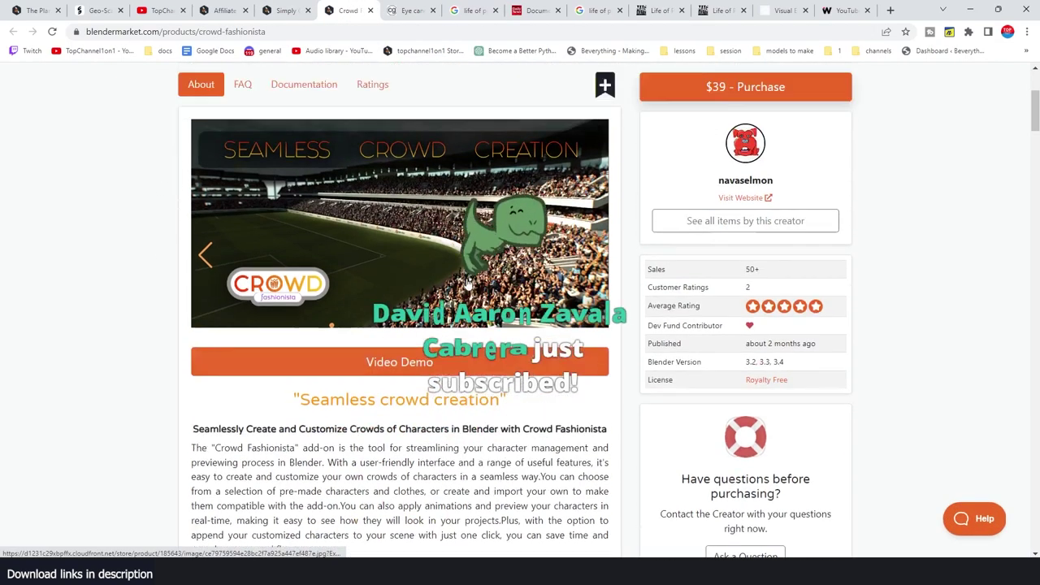
{"action": "left_click", "coordinate": [592, 291]}
{"action": "left_click", "coordinate": [592, 291]}
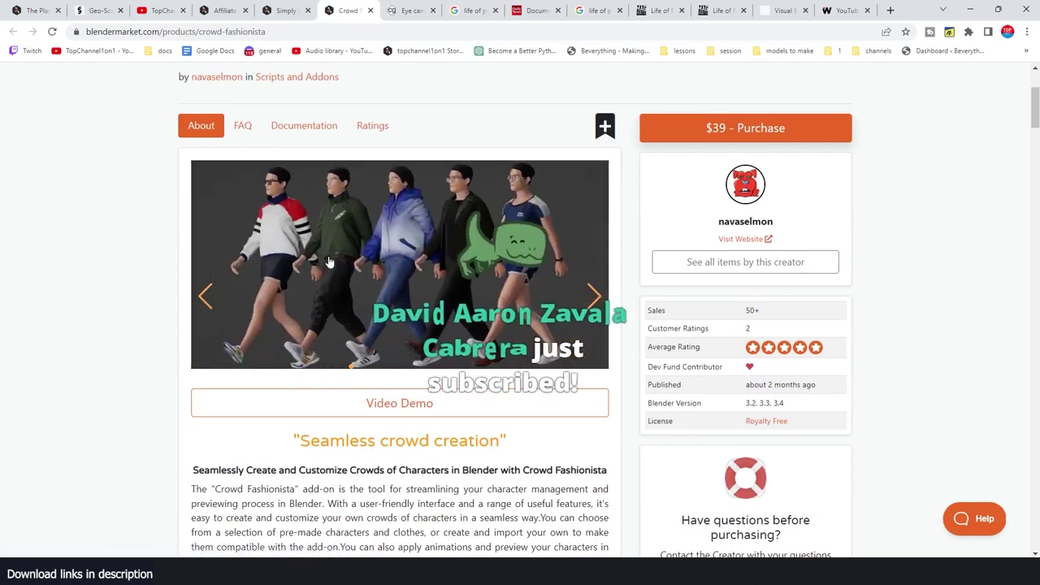
{"action": "left_click", "coordinate": [593, 297]}
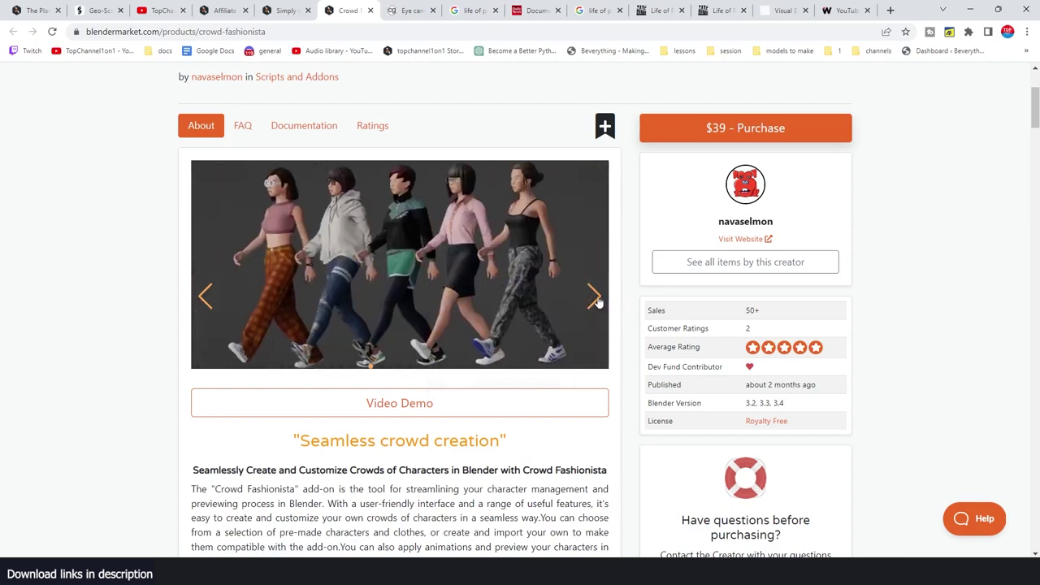
{"action": "scroll", "coordinate": [311, 311], "scroll_direction": "down", "scroll_amount": 1}
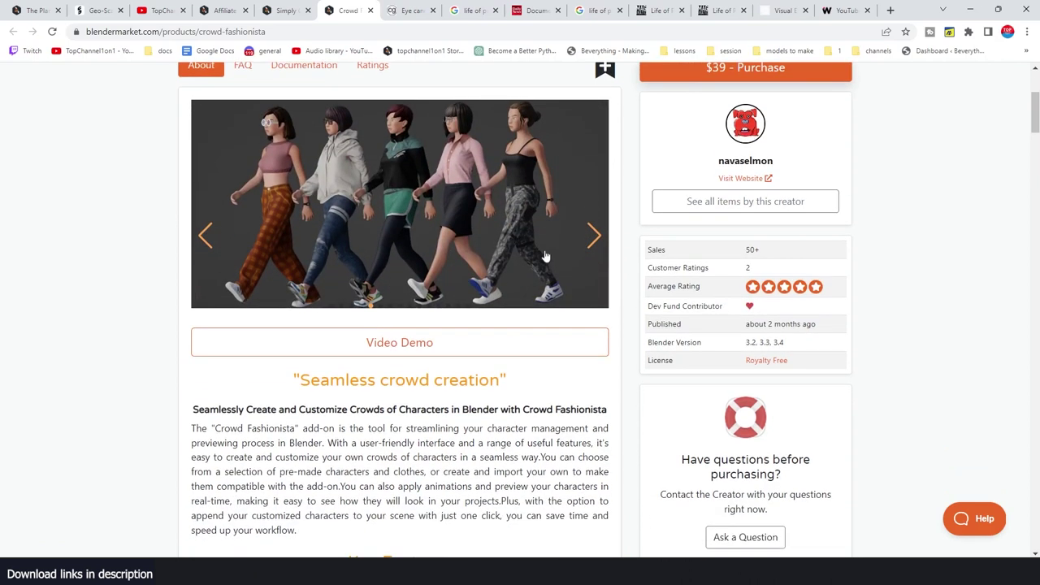
{"action": "left_click", "coordinate": [595, 237]}
{"action": "left_click", "coordinate": [594, 236]}
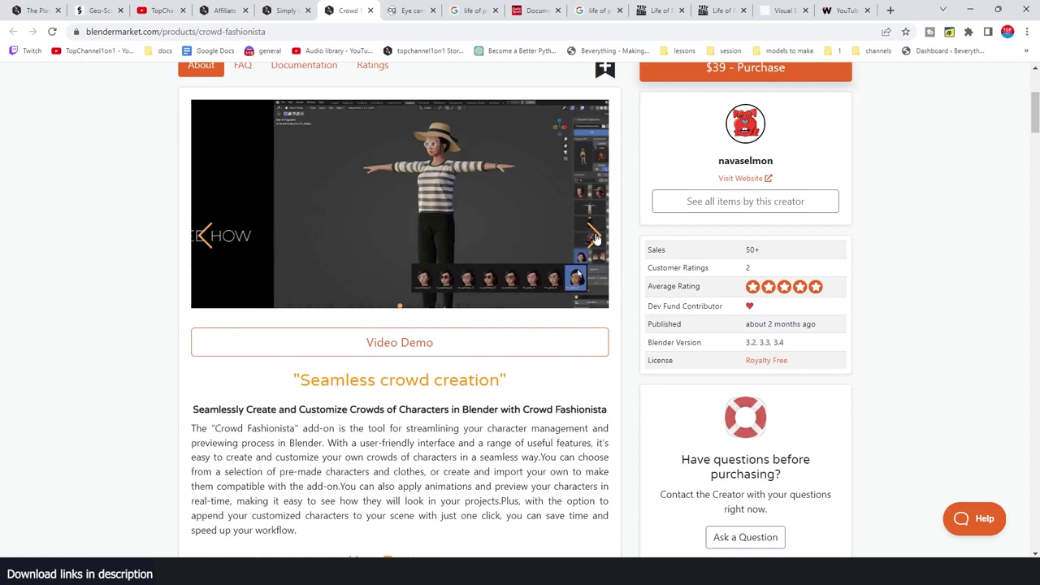
{"action": "left_click", "coordinate": [594, 236]}
{"action": "left_click", "coordinate": [594, 236]}
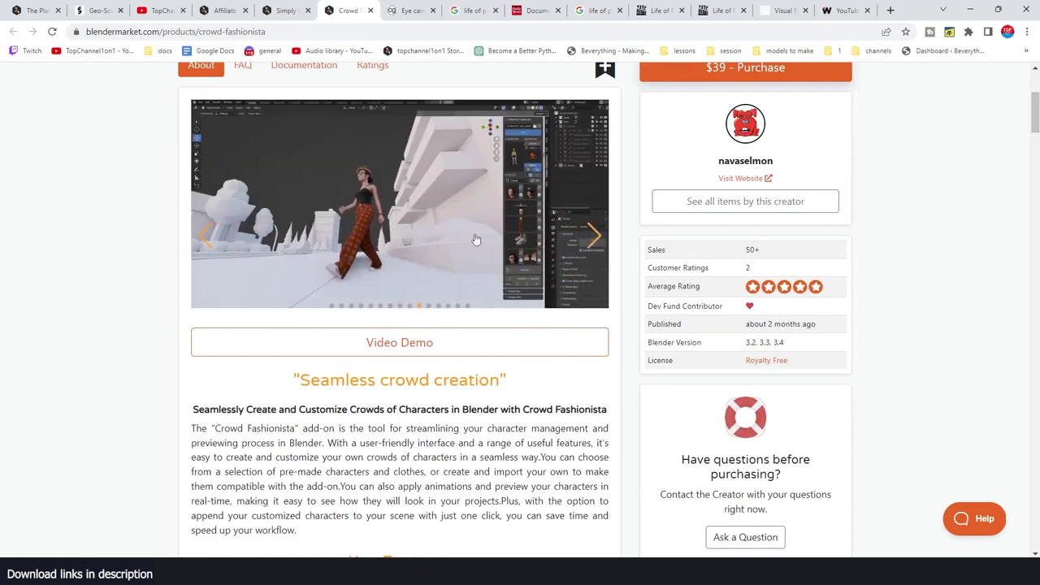
{"action": "left_click", "coordinate": [209, 242]}
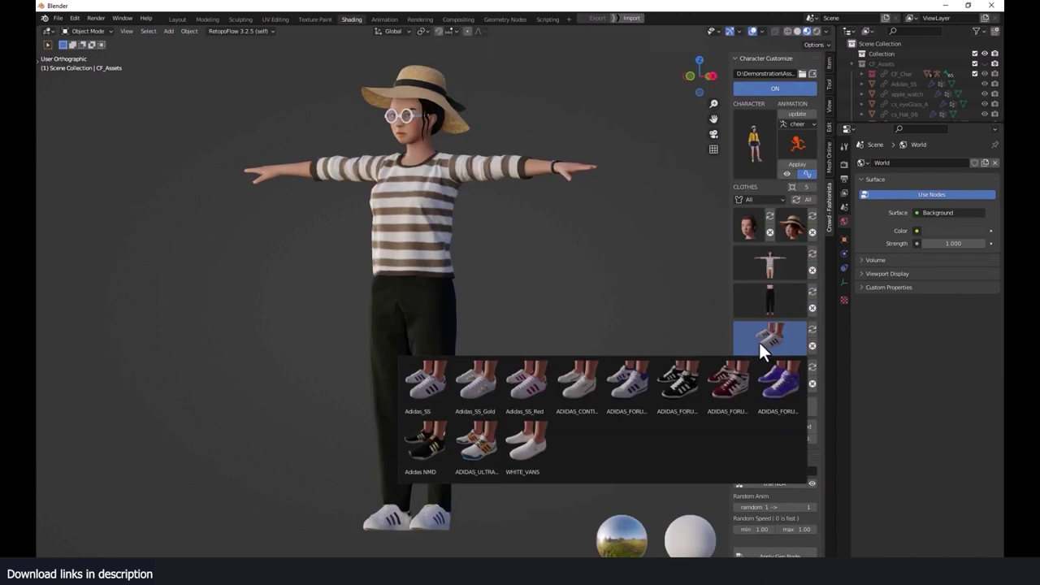
- Change the character's outfit to Casual clothes with a red cap, tan T-shirt and dark wide trousers in Crowd Fashionista
{"action": "left_click", "coordinate": [764, 362]}
{"action": "left_click", "coordinate": [812, 233]}
{"action": "left_click", "coordinate": [812, 232]}
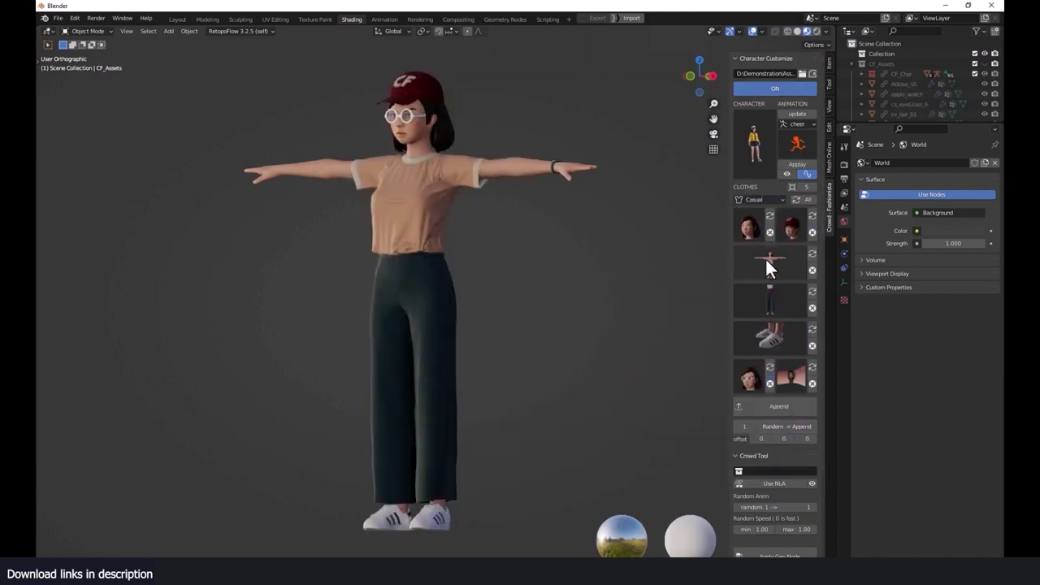